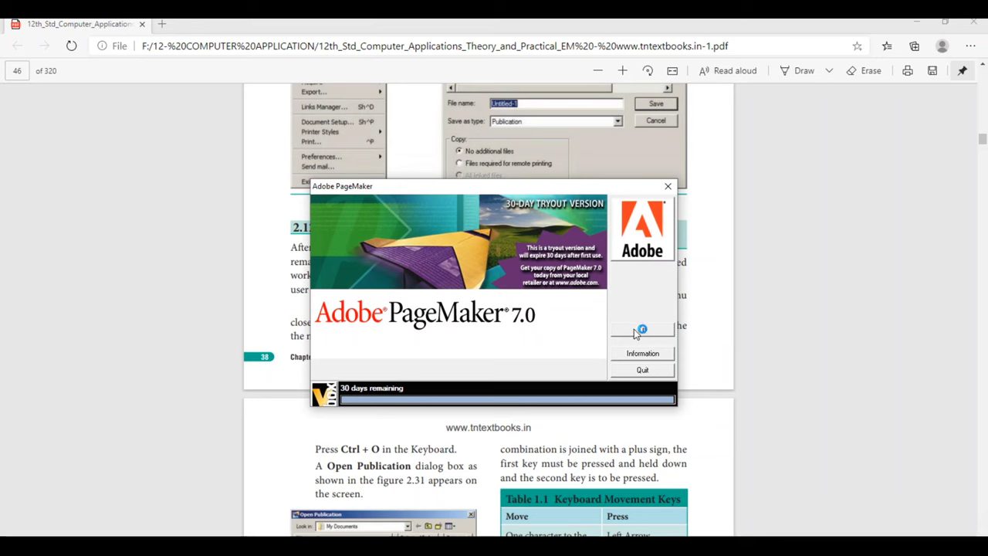
Step: Continue past the 30-day tryout notice to launch Adobe PageMaker 7.0
left_click(643, 329)
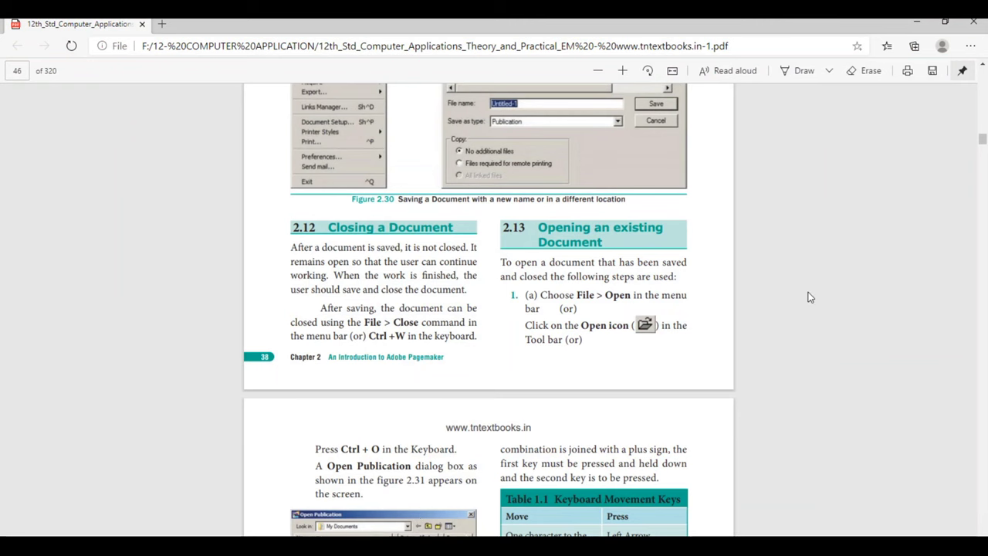
Step: Review the textbook sections on closing a document, opening an existing one, moving around and scrolling
scroll(809, 297, "down", 3)
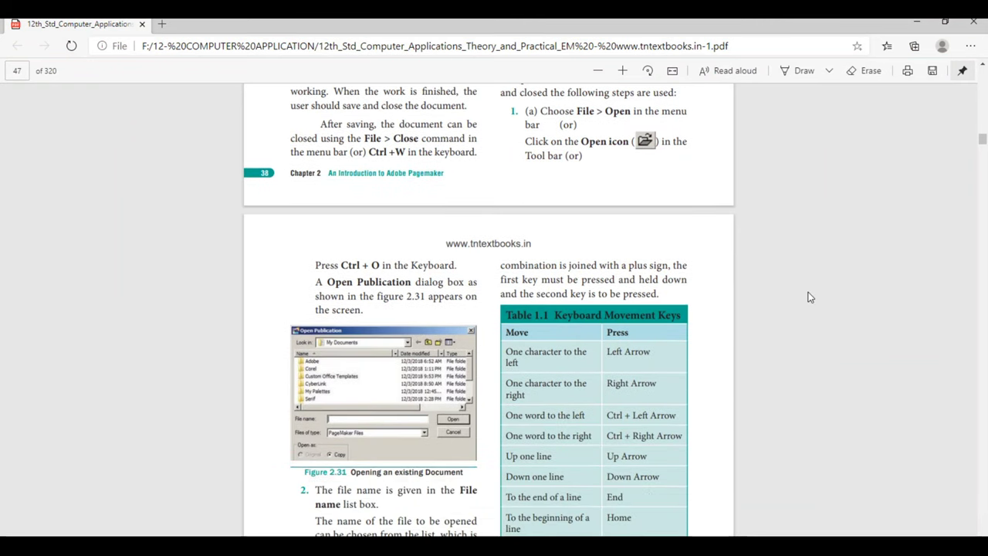
scroll(809, 298, "down", 8)
scroll(809, 297, "up", 4)
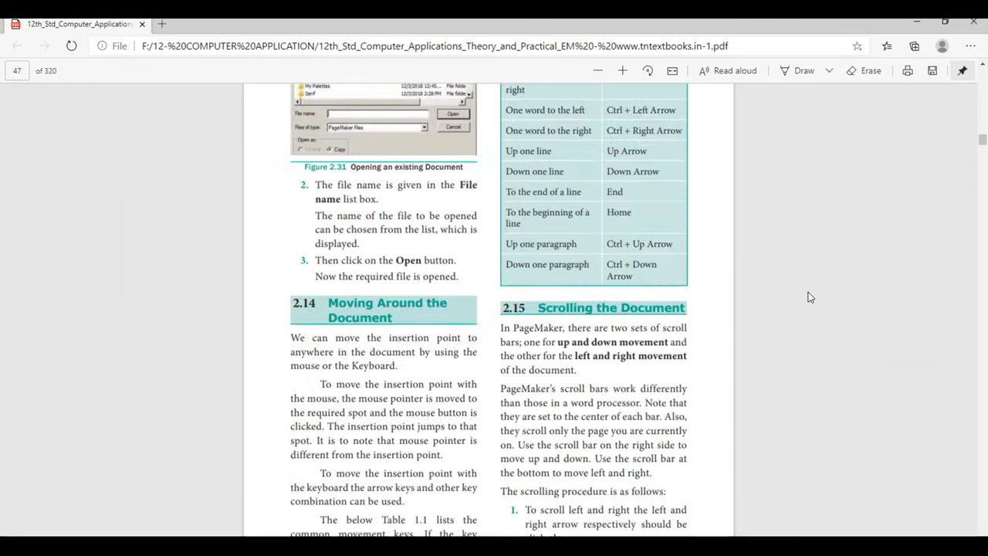
scroll(810, 297, "up", 1)
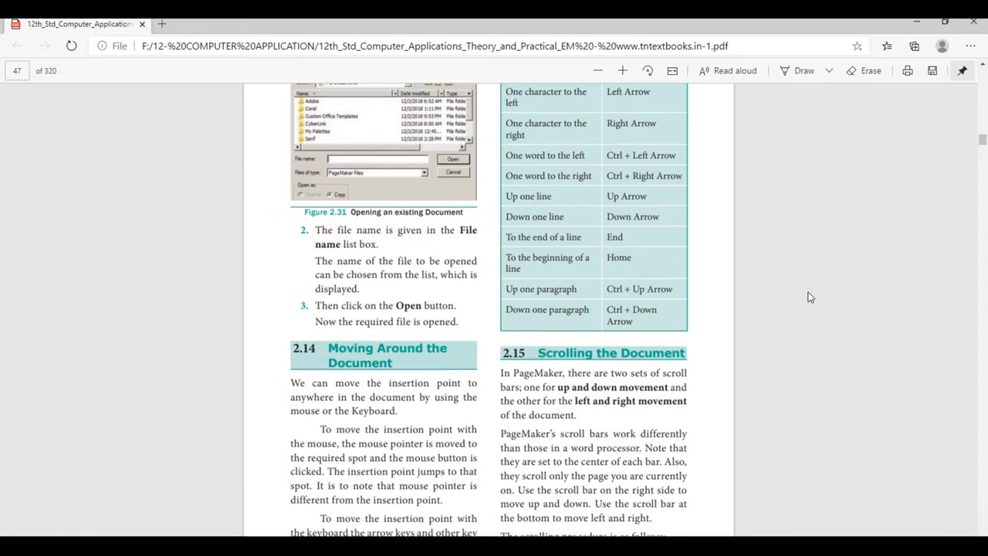
scroll(809, 297, "down", 2)
scroll(809, 297, "up", 1)
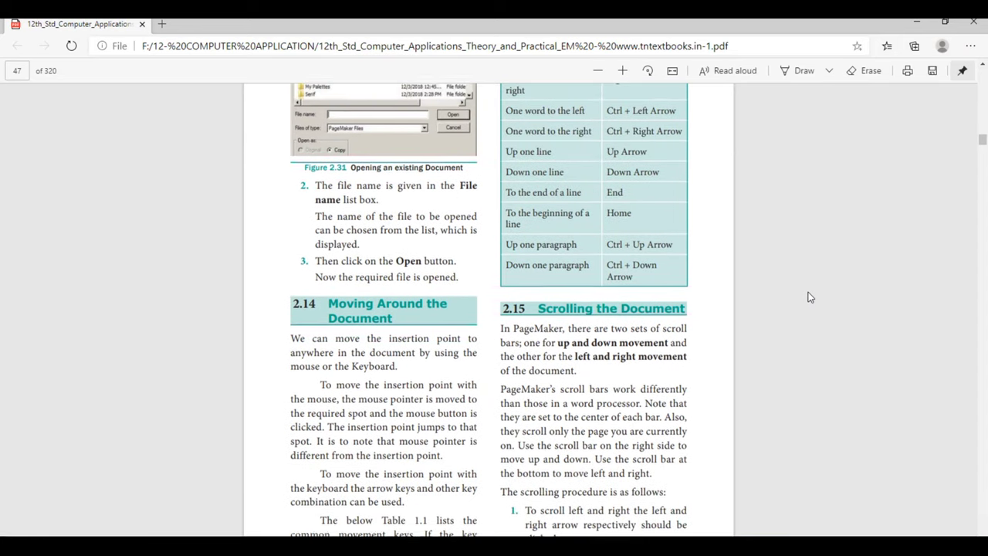
scroll(809, 297, "up", 1)
scroll(809, 297, "down", 4)
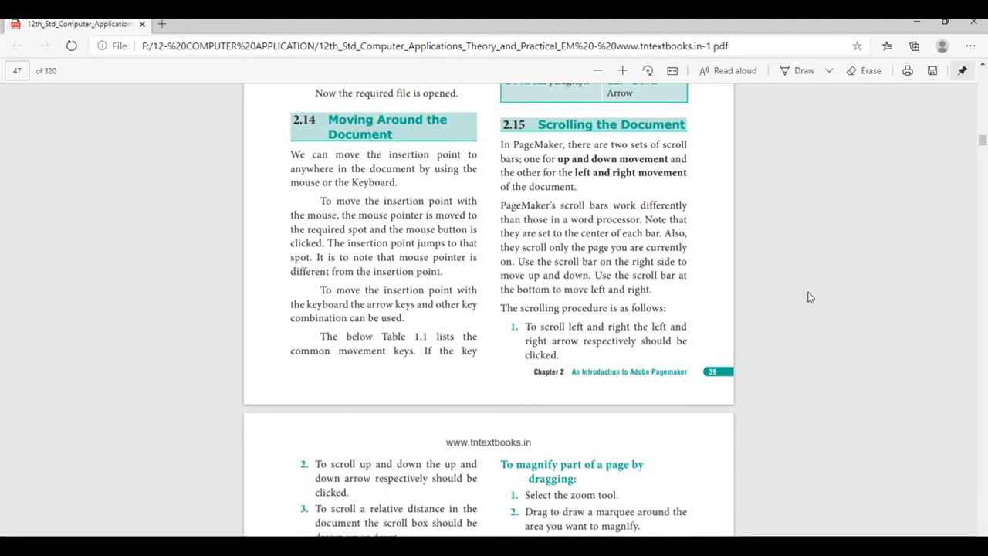
Step: Read on through the textbook sections on magnifying with the zoom tool and formatting characters
scroll(809, 297, "down", 4)
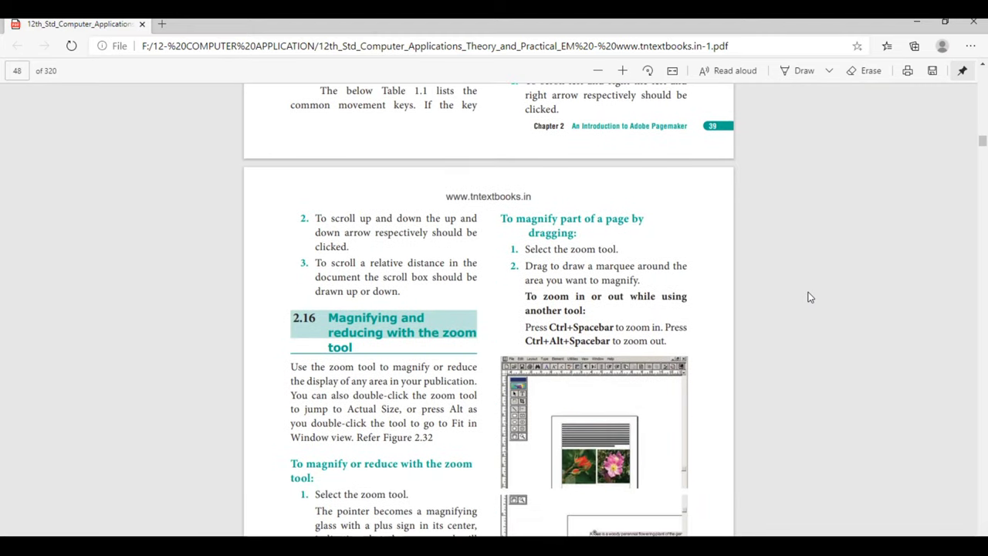
scroll(809, 298, "down", 1)
scroll(809, 298, "down", 1)
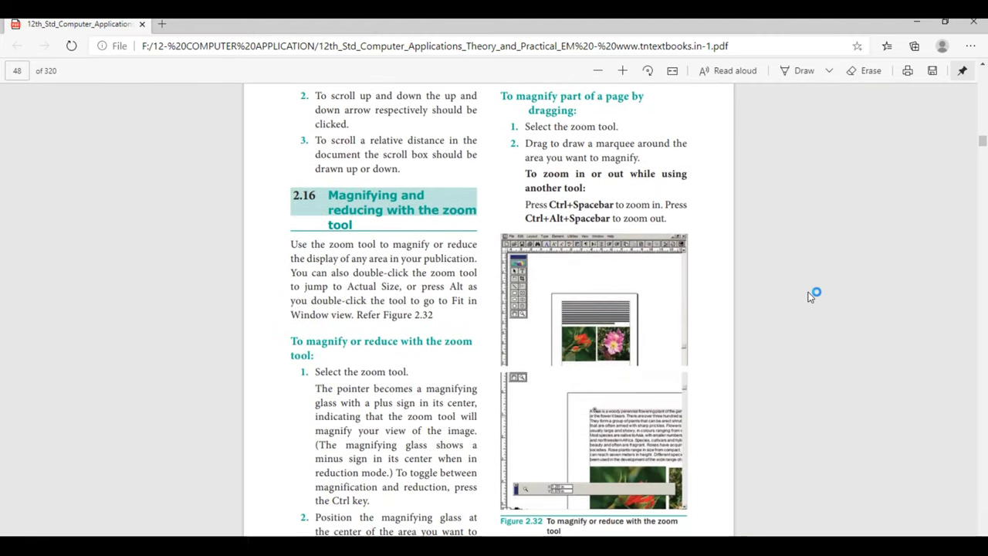
scroll(809, 298, "up", 1)
scroll(809, 297, "down", 2)
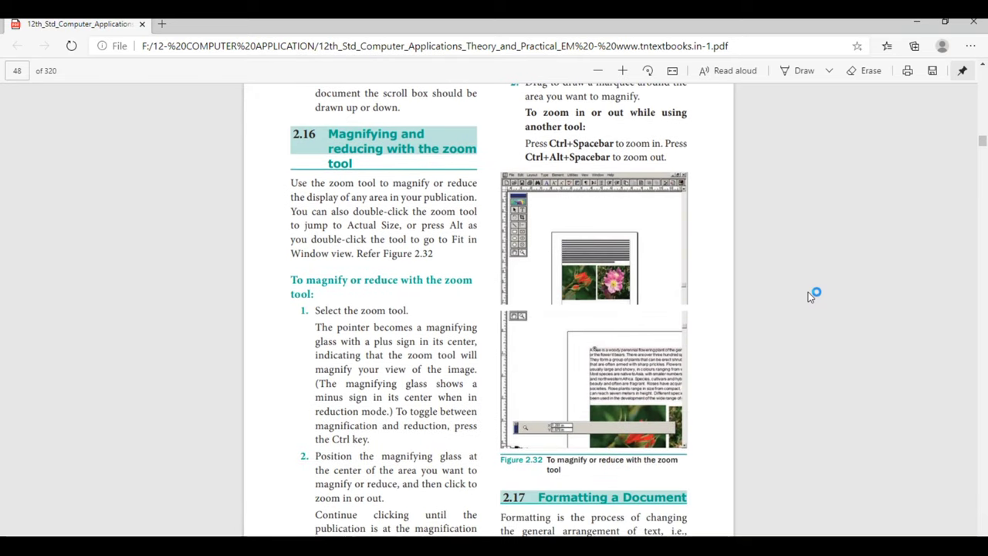
scroll(809, 297, "down", 2)
scroll(809, 297, "down", 12)
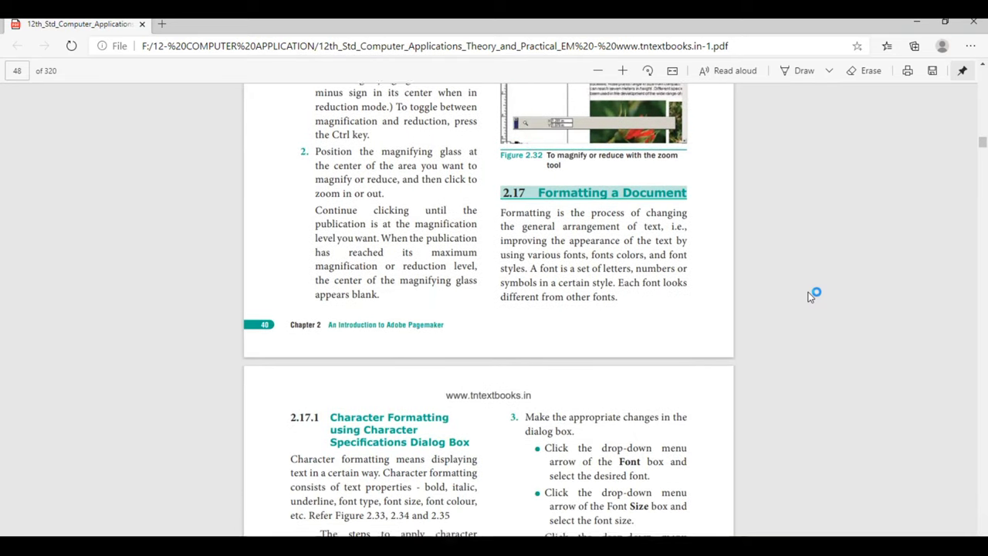
scroll(809, 297, "down", 1)
scroll(809, 297, "up", 4)
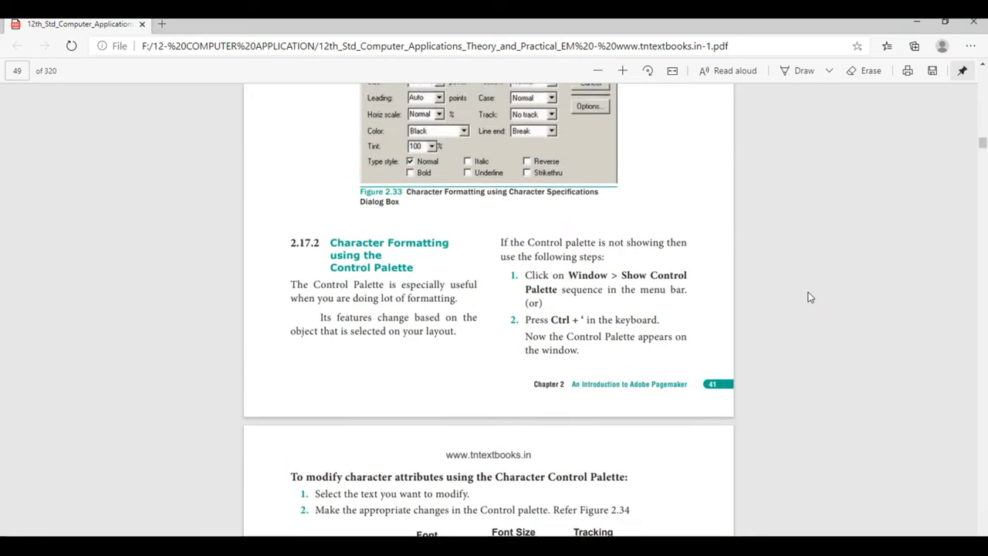
scroll(809, 297, "down", 2)
scroll(809, 297, "down", 5)
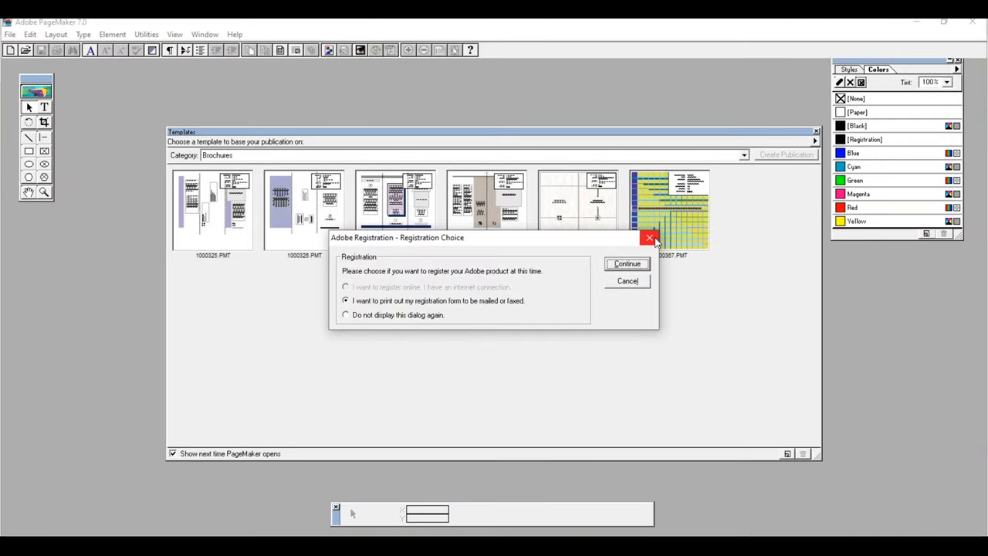
Step: Switch to PageMaker and dismiss the registration prompt and the template chooser
left_click(649, 238)
left_click(816, 131)
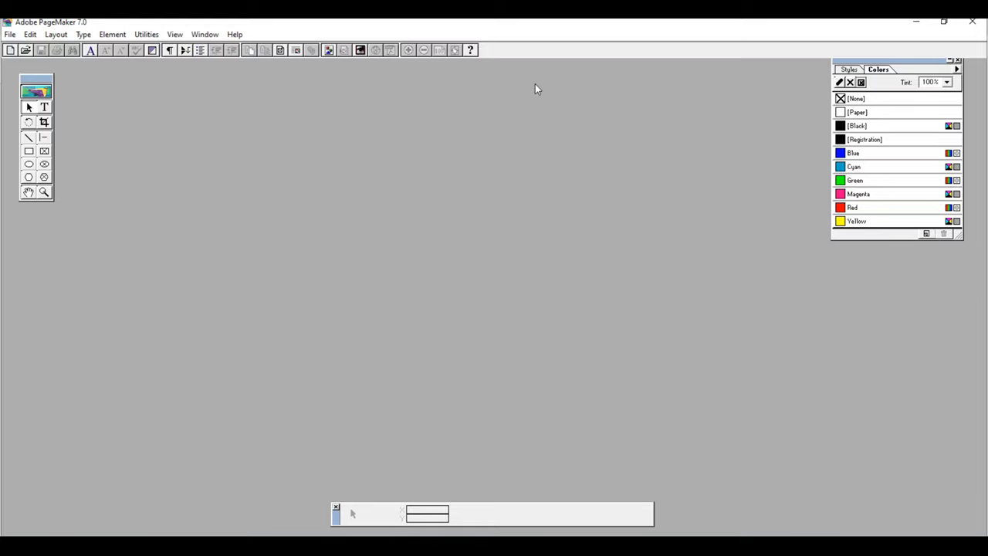
Step: Open the original of the publication ss from Documents, accepting the temporary substitutions for its missing fonts
left_click(8, 36)
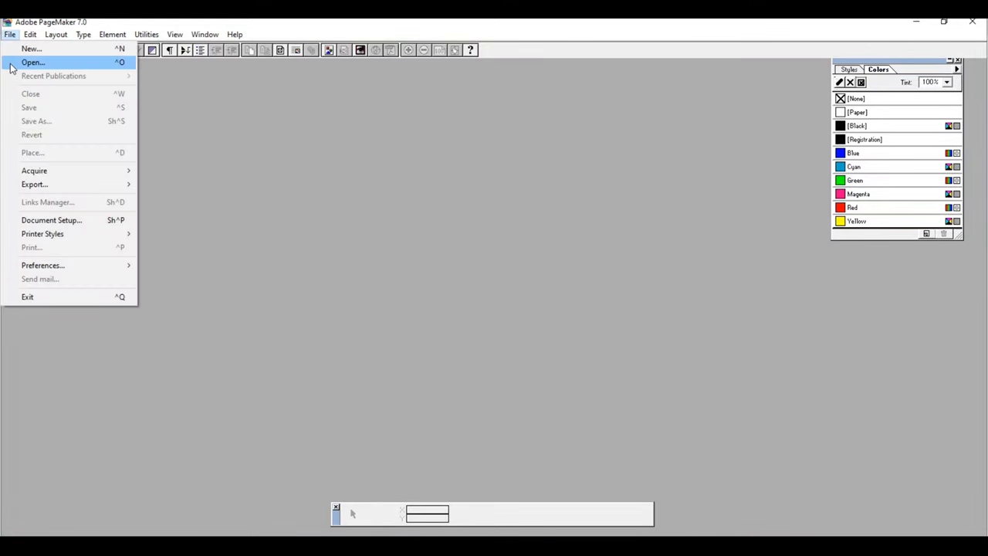
left_click(11, 62)
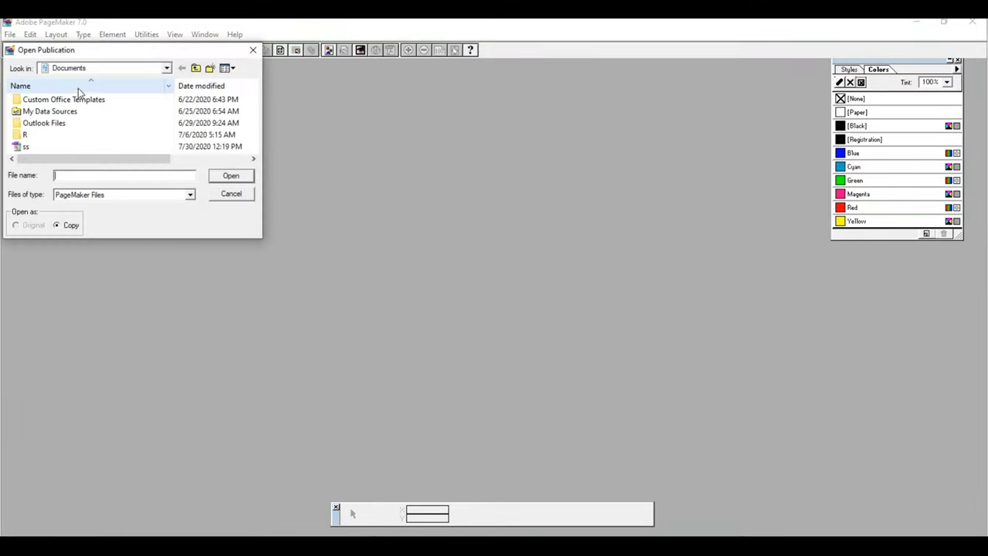
left_click(26, 146)
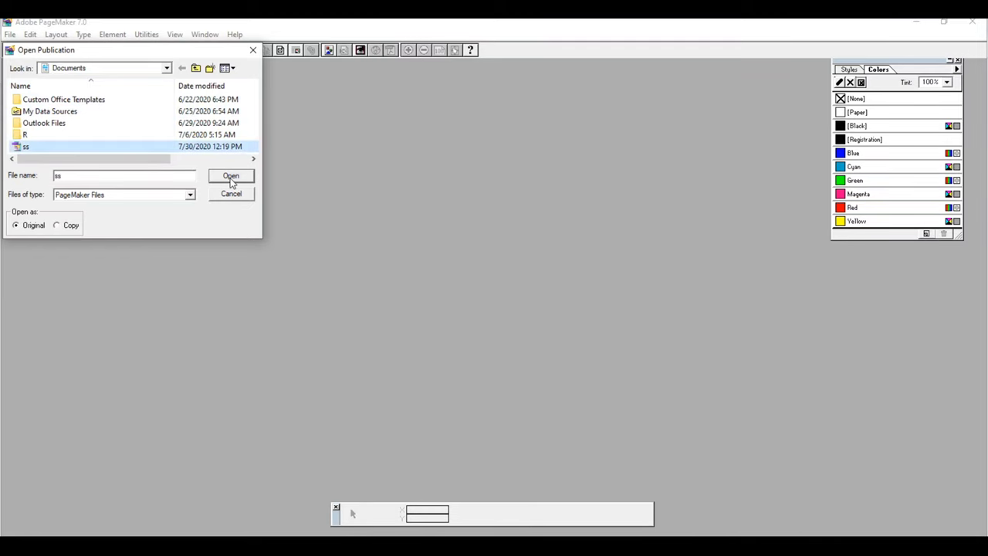
left_click(232, 176)
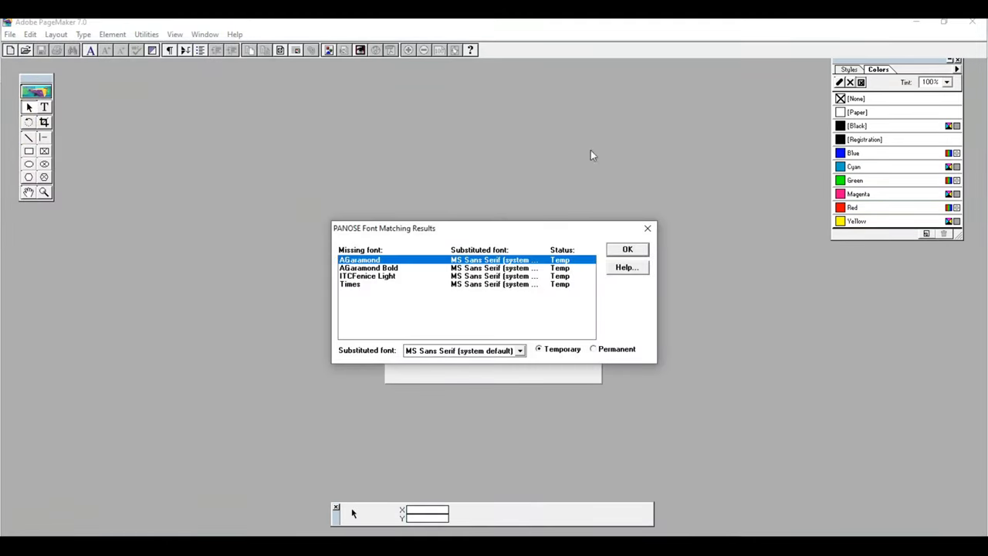
left_click(628, 252)
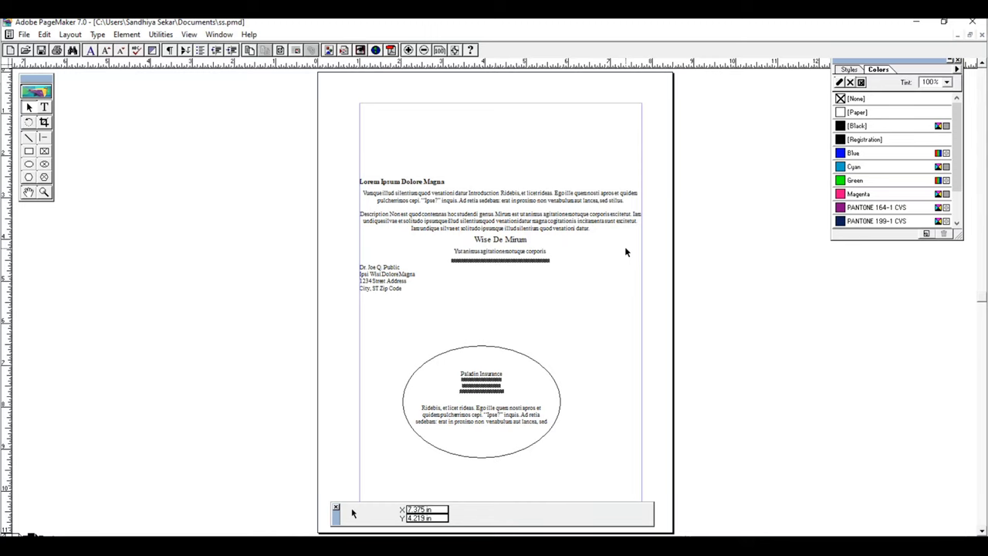
Step: Create a new publication with the default one-page, tall Letter setup
left_click(25, 36)
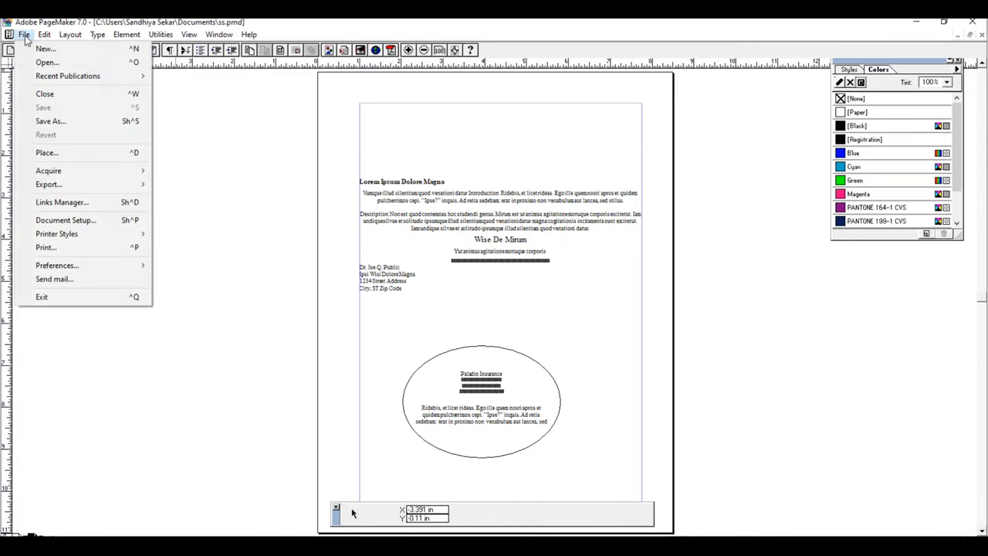
left_click(45, 48)
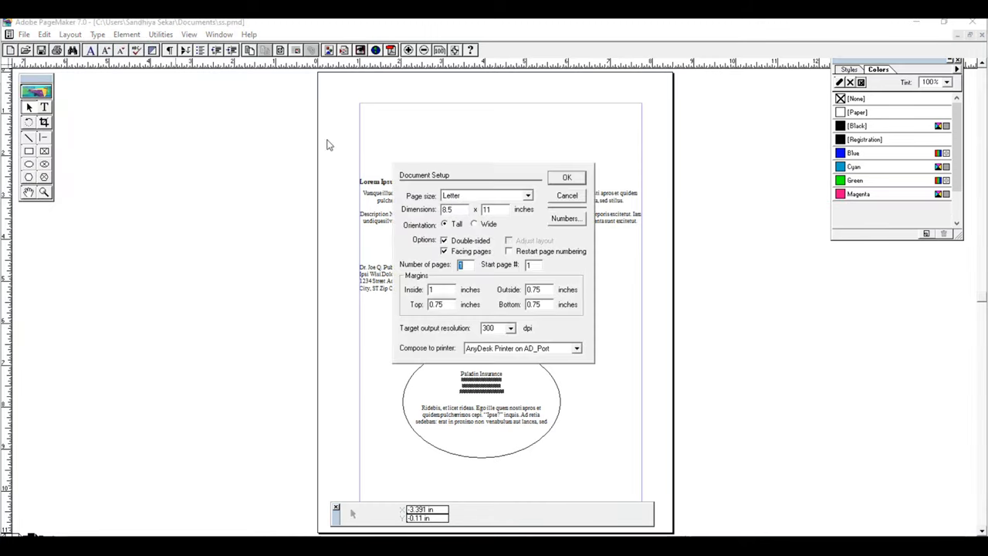
left_click(566, 176)
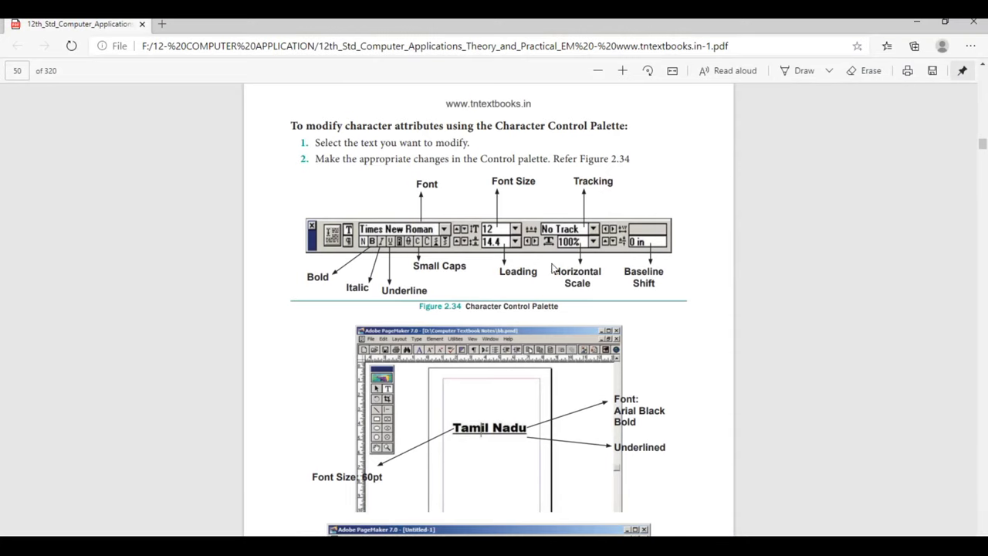
Step: Switch to the textbook PDF and go back to section 2.16 on magnifying and reducing with the zoom tool
scroll(860, 259, "up", 3)
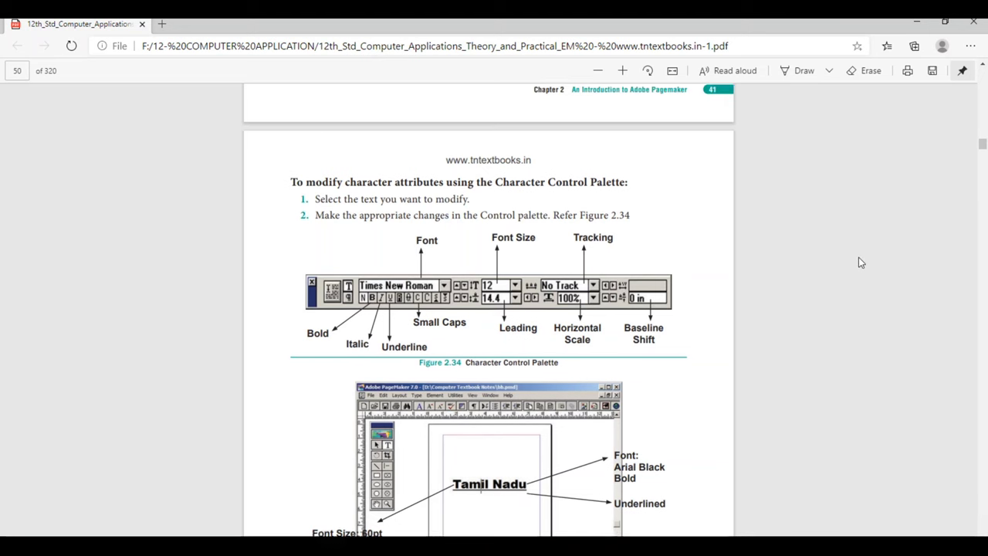
scroll(860, 261, "up", 5)
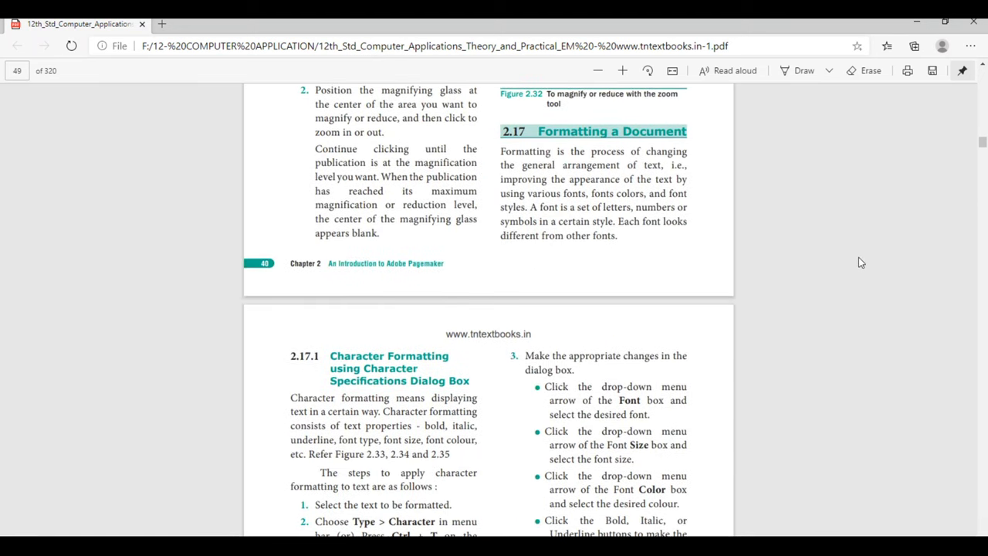
scroll(860, 261, "up", 1)
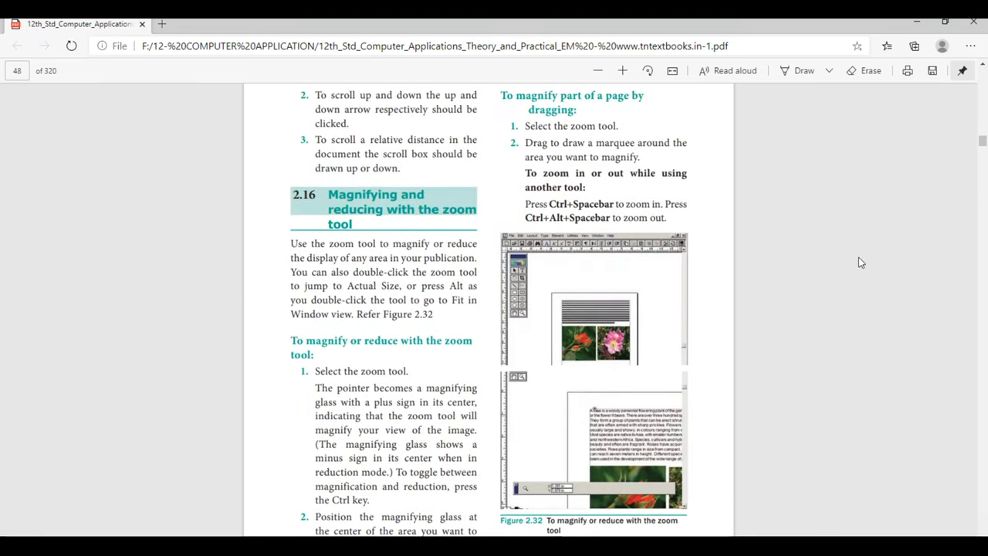
scroll(860, 263, "down", 1)
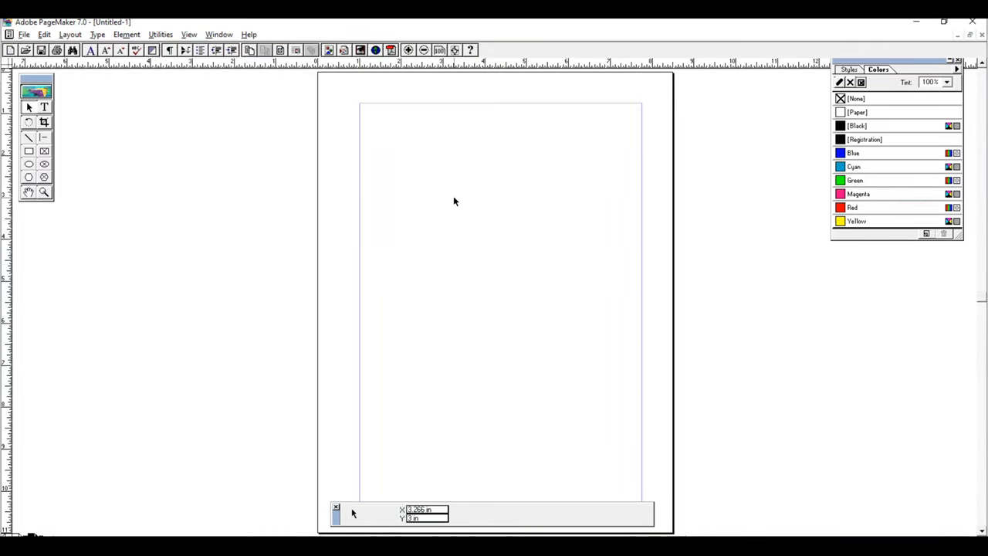
Step: Switch to PageMaker and magnify the blank page to actual size with the Zoom tool
left_click(44, 192)
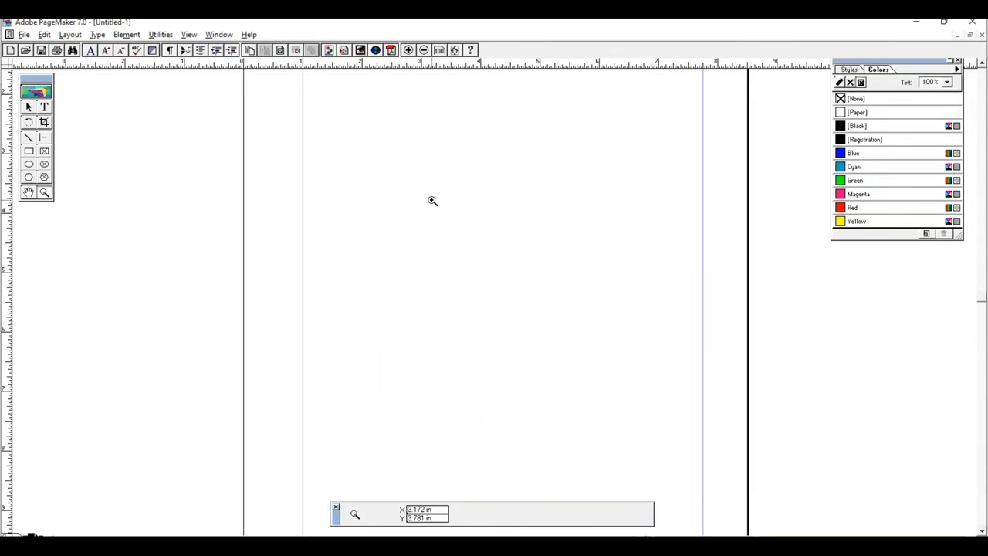
left_click(71, 36)
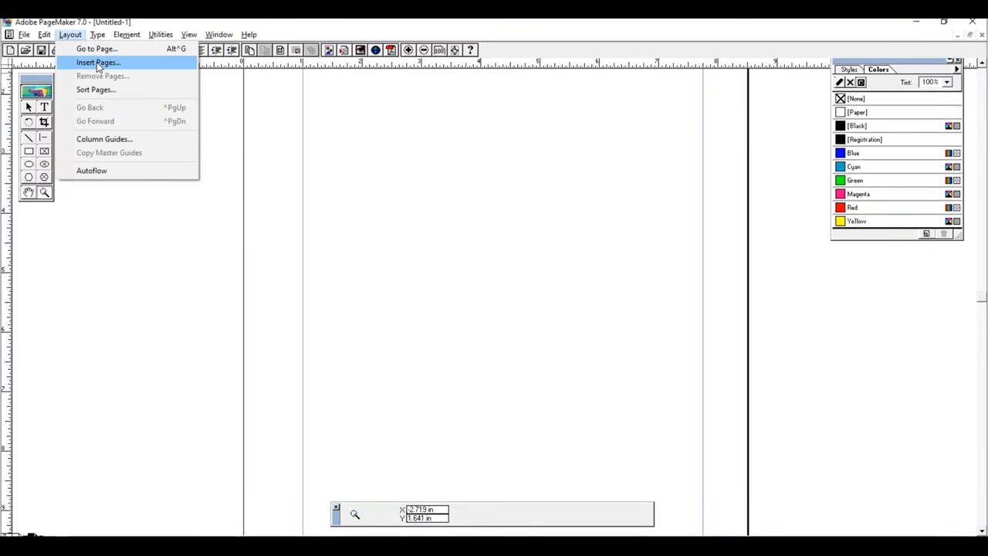
left_click(44, 37)
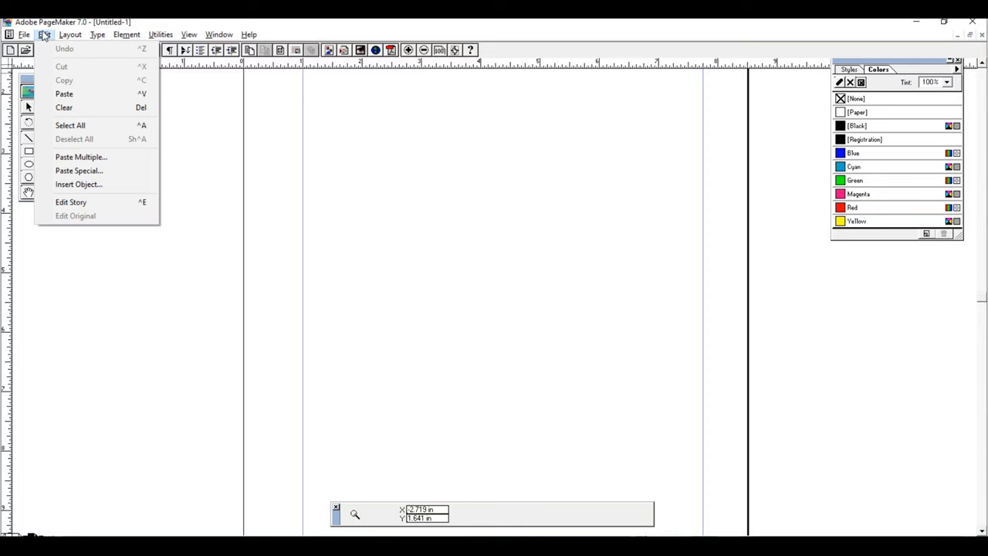
mouse_move(143, 37)
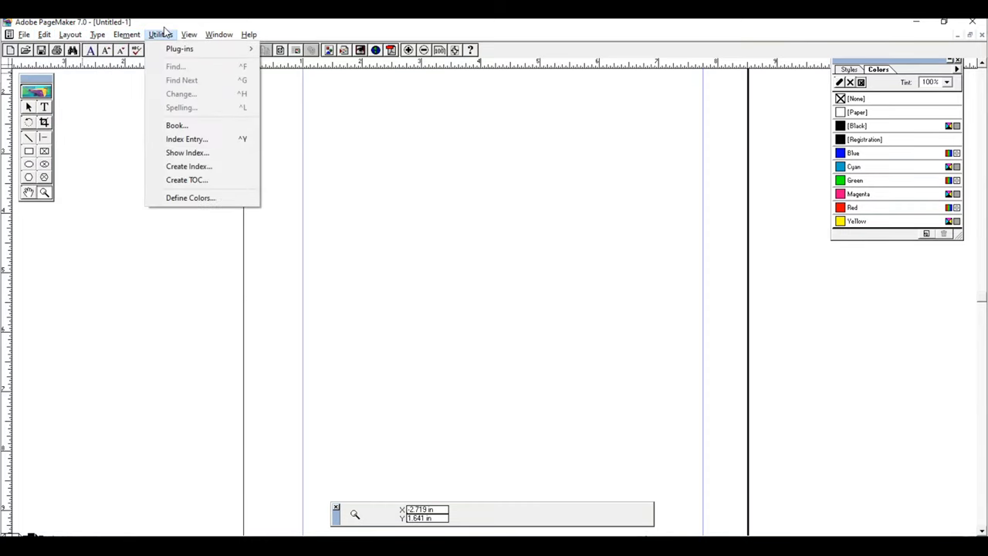
mouse_move(199, 38)
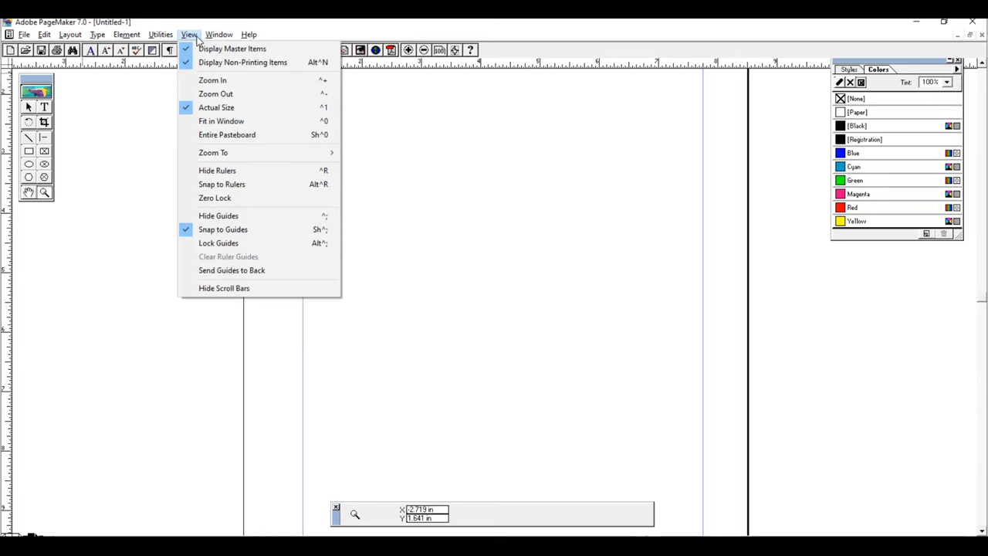
mouse_move(248, 35)
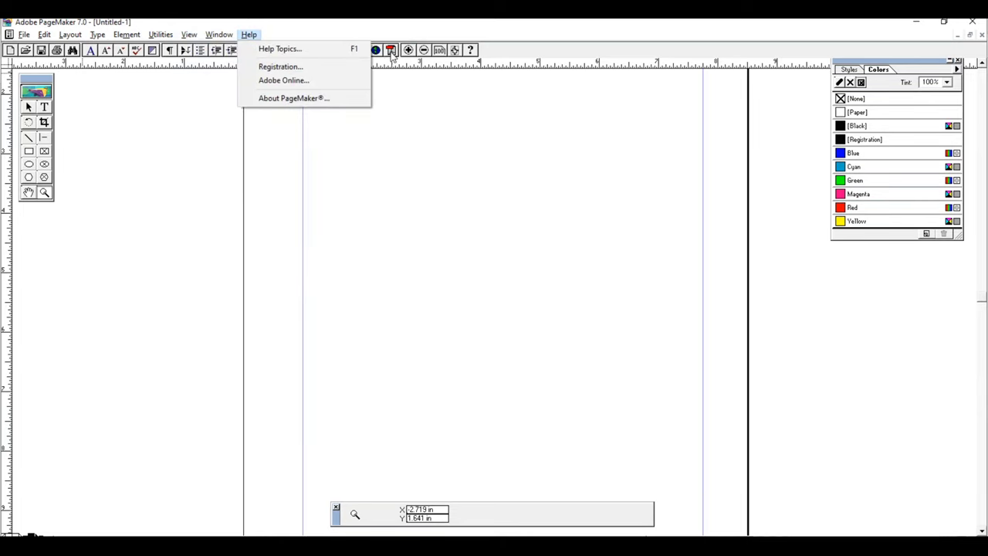
Step: Try to export the untitled publication to Adobe PDF without saving it
key("ctrl+s")
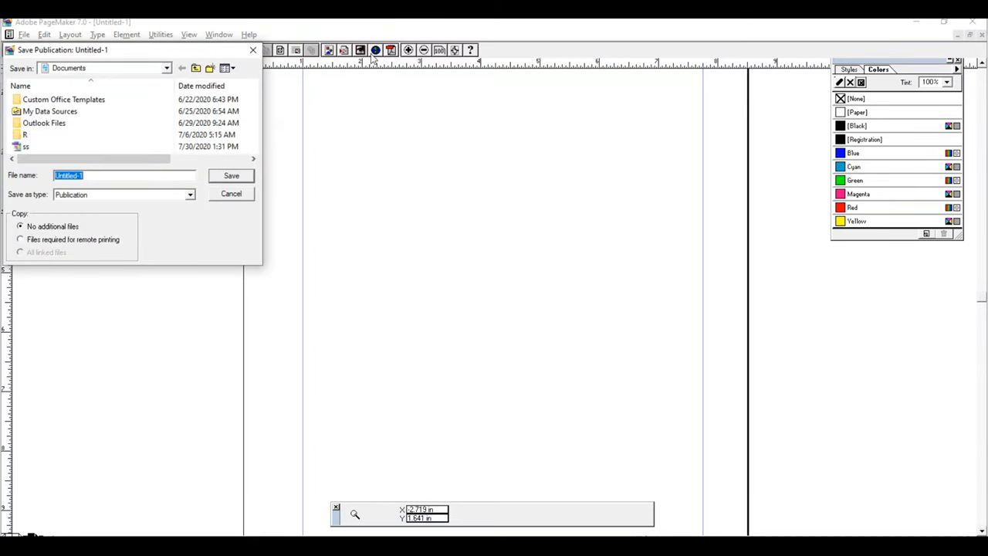
left_click(253, 50)
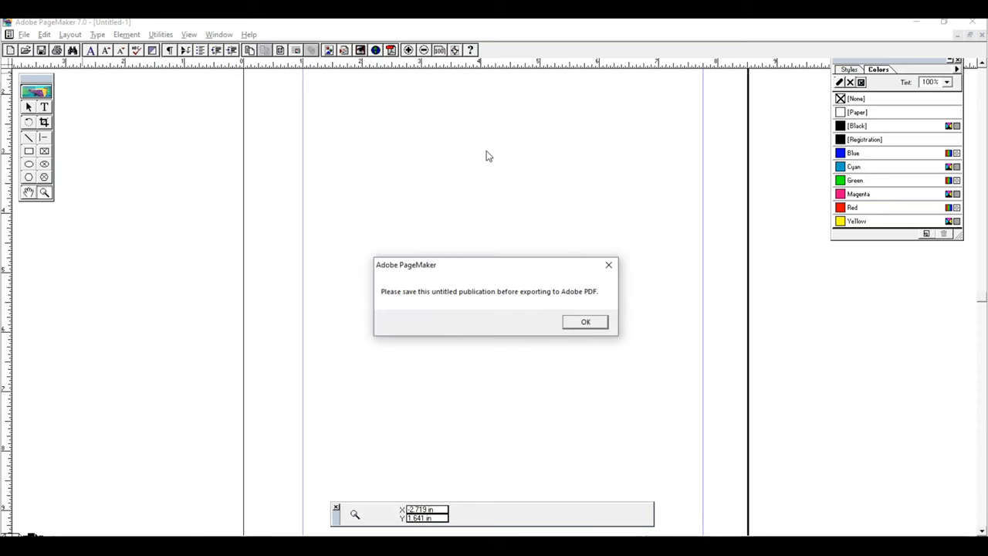
left_click(609, 266)
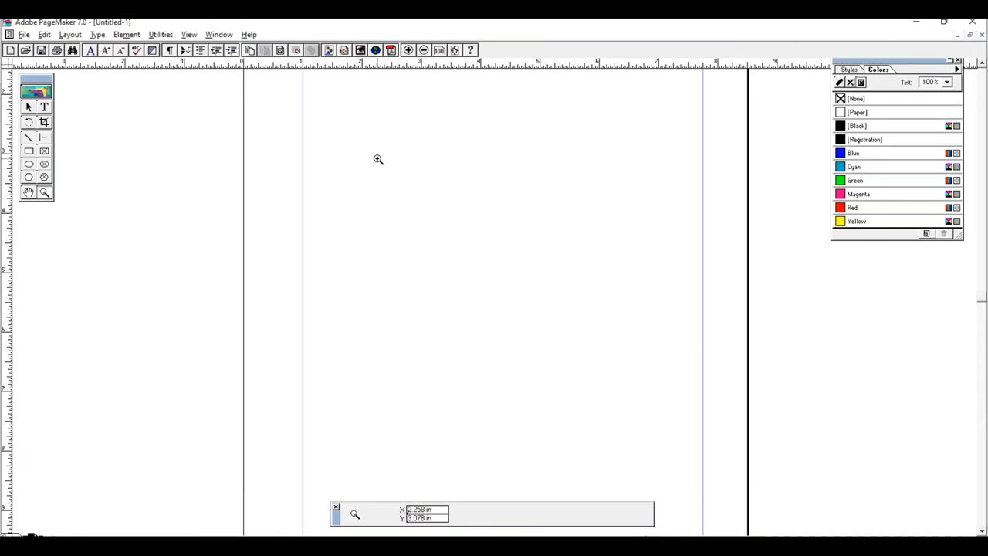
Step: Insert 2 pages after the current page using the Document Master
left_click(329, 51)
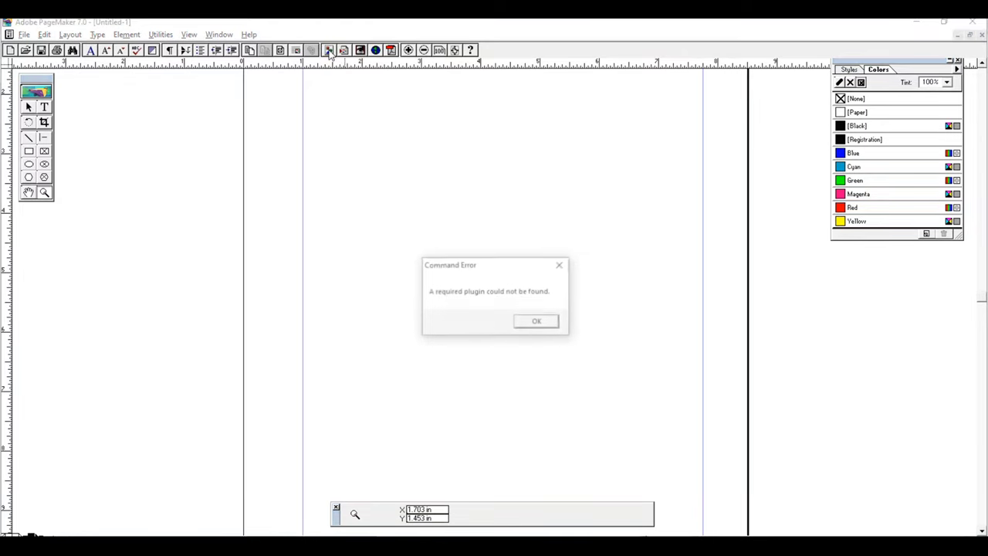
left_click(537, 323)
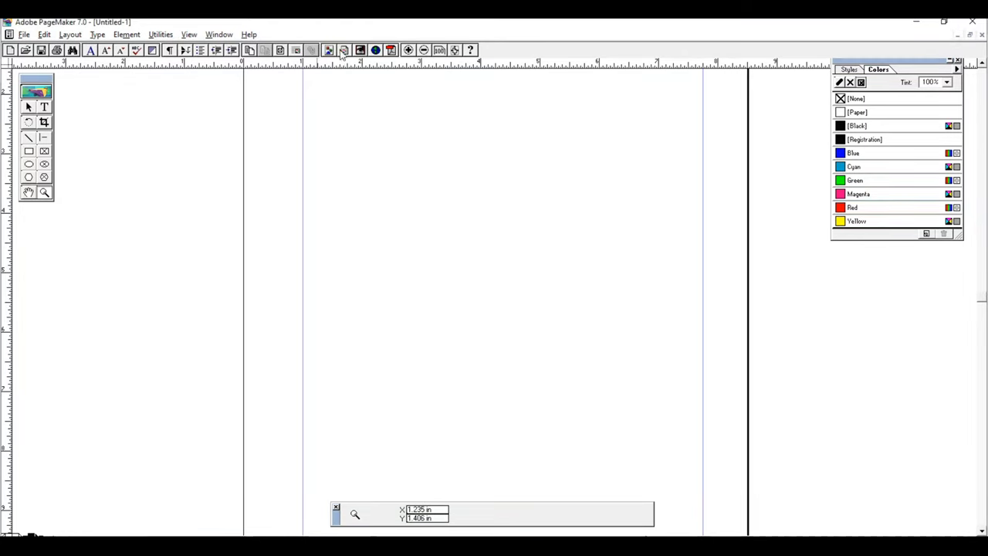
left_click(250, 50)
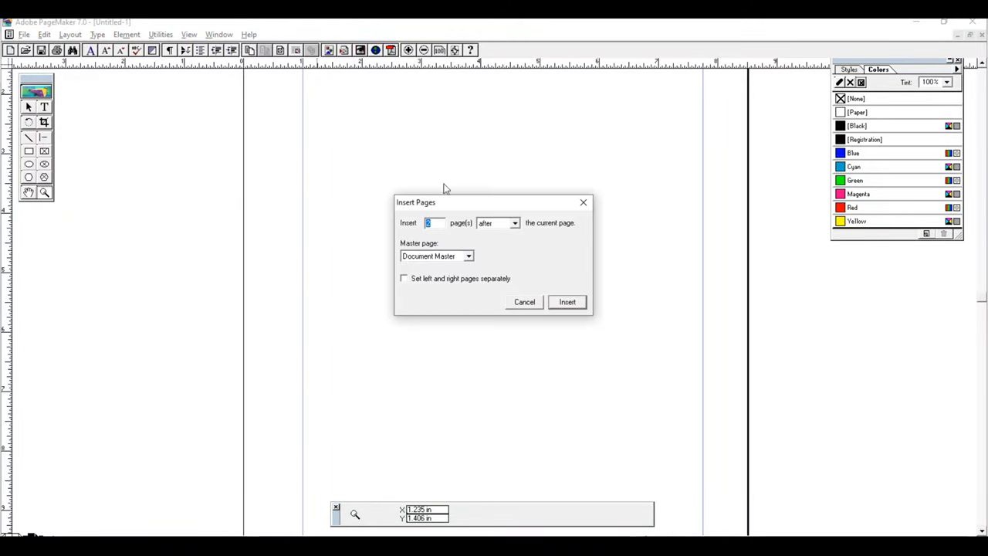
left_click(568, 302)
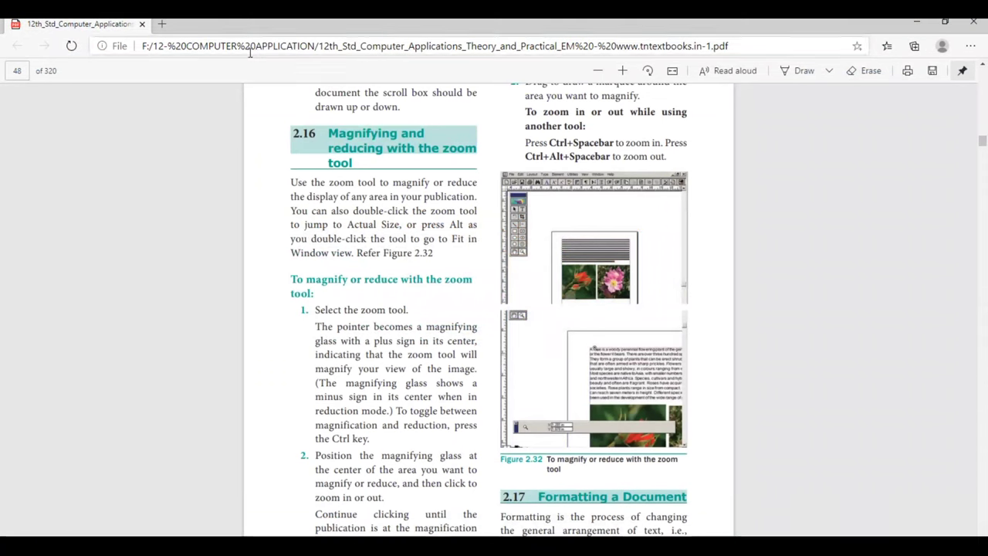
Step: Switch to the textbook PDF and read on through section 2.17 on formatting a document to the Character Control Palette figure
scroll(811, 314, "down", 10)
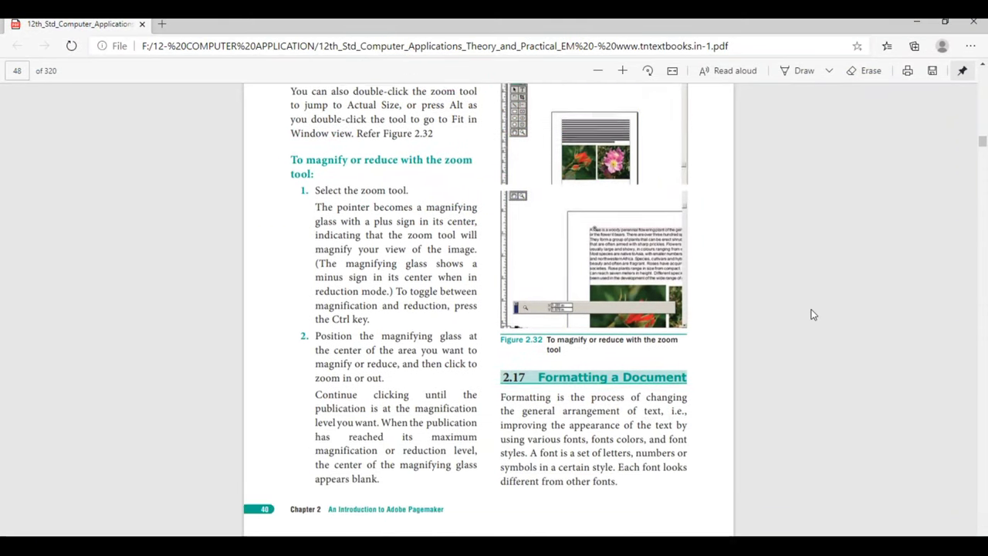
scroll(811, 314, "down", 6)
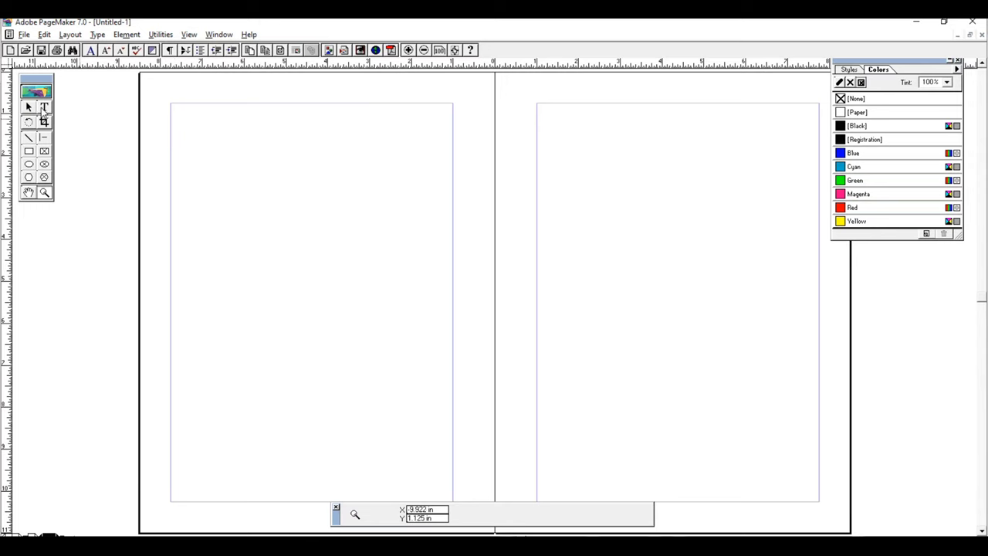
Step: Switch to PageMaker and enter the text "12 th standard computer application" near the top of the left page with the Text tool
left_click(44, 108)
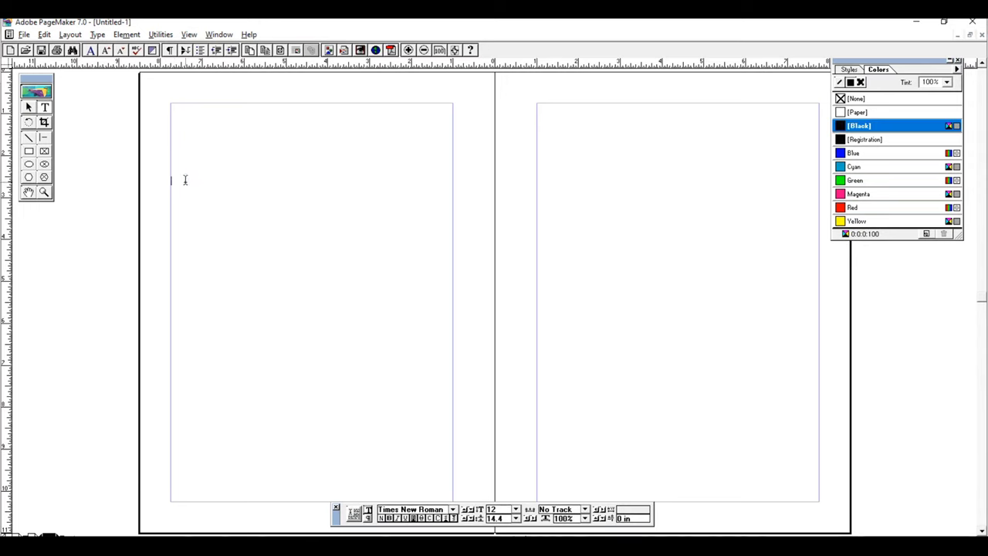
type("2")
type("12th")
type(" s")
type("tandard")
type(" compu")
type("ter ap")
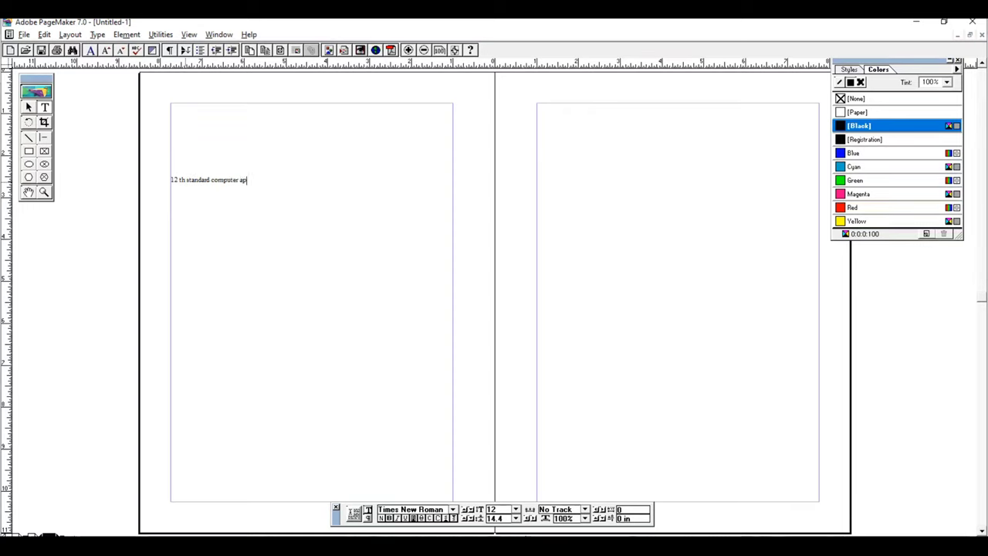
type("plicat")
key("BackSpace")
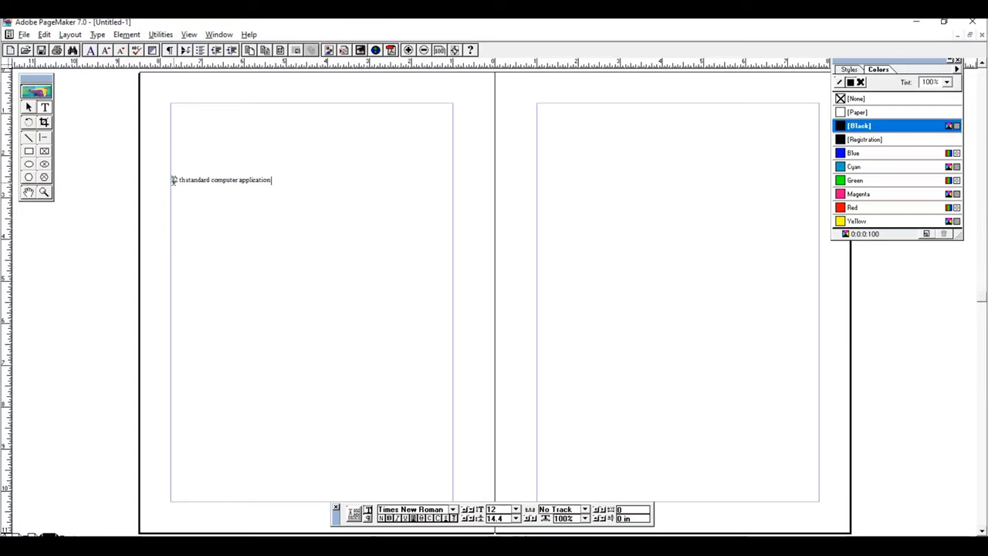
Step: Format the whole line of text as italic, underlined and all caps, without bold
left_click_drag(173, 179, 269, 181)
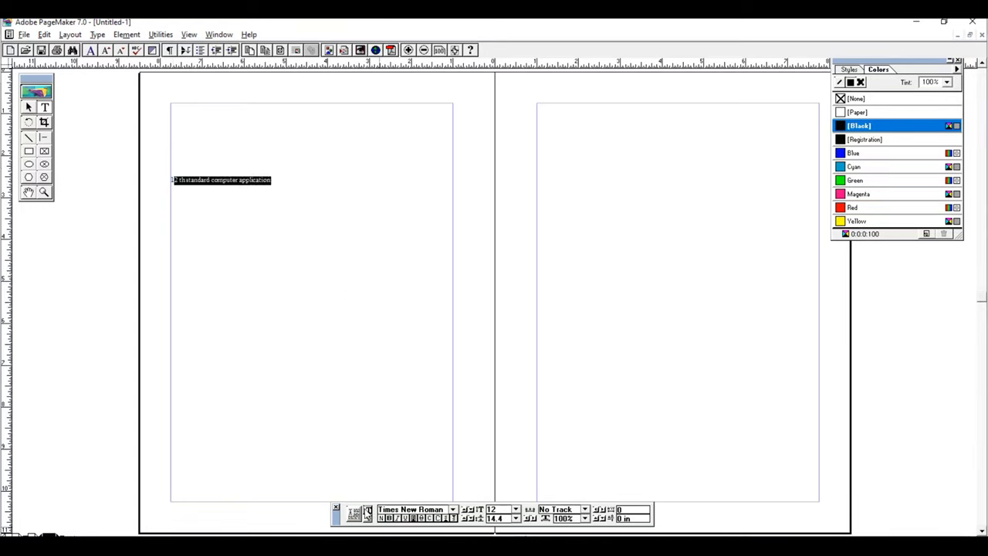
left_click_drag(273, 180, 168, 179)
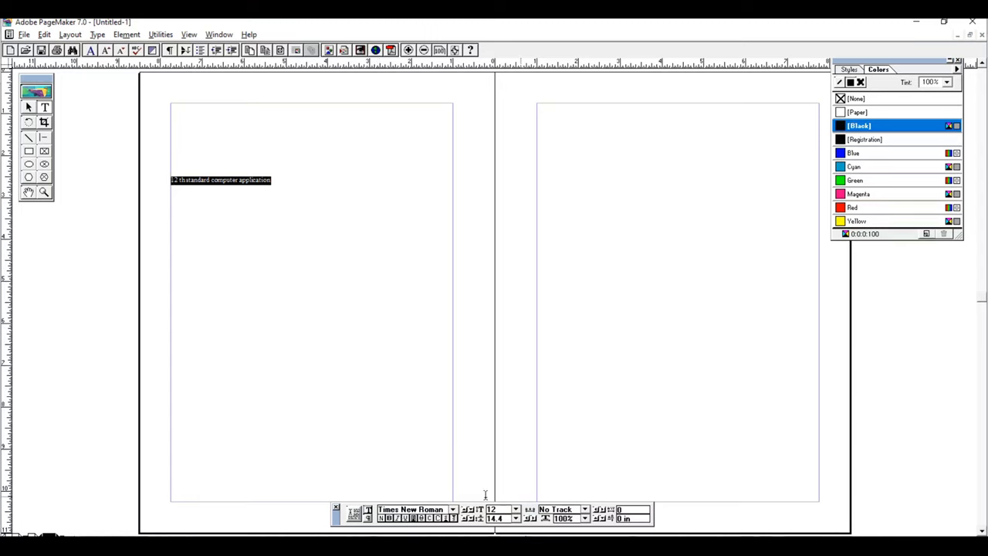
left_click(453, 510)
mouse_move(454, 491)
left_mouse_down()
mouse_move(454, 471)
mouse_move(452, 495)
mouse_move(453, 485)
left_mouse_up()
left_click(375, 304)
left_click(388, 518)
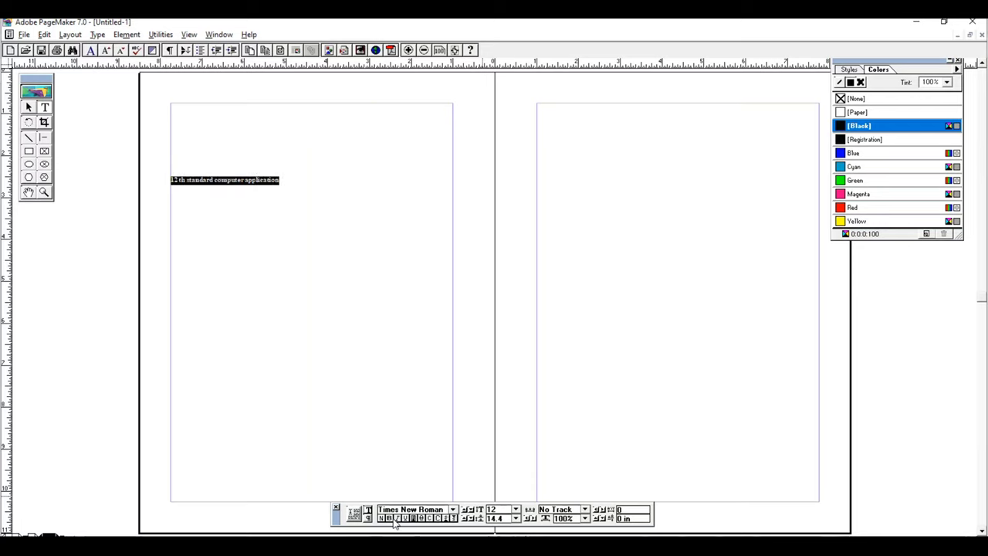
left_click(397, 519)
left_click(406, 519)
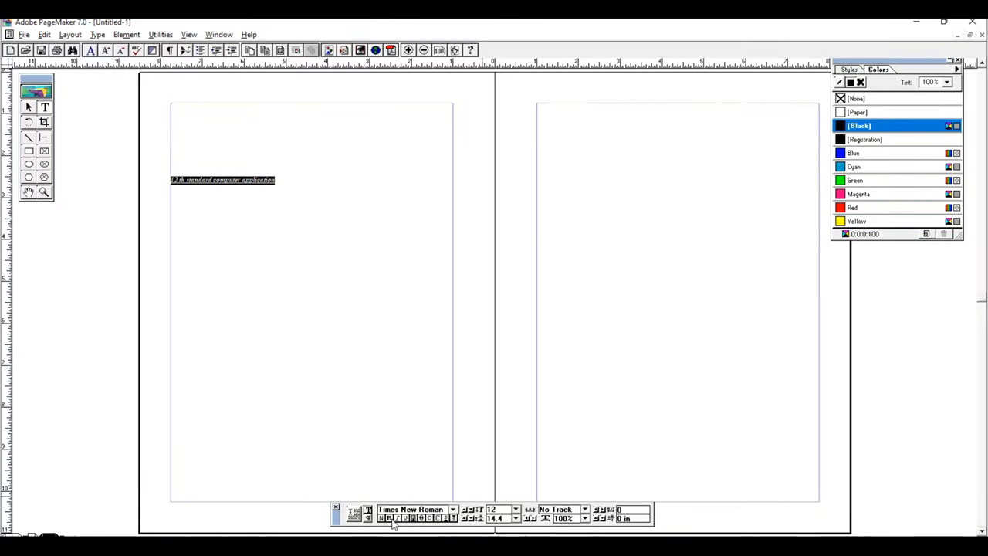
left_click(388, 519)
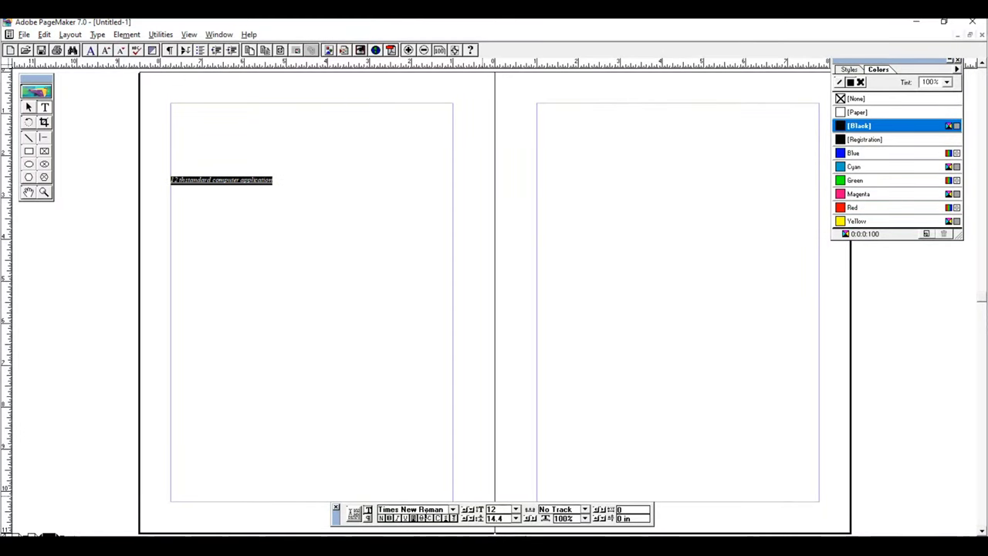
left_click(438, 519)
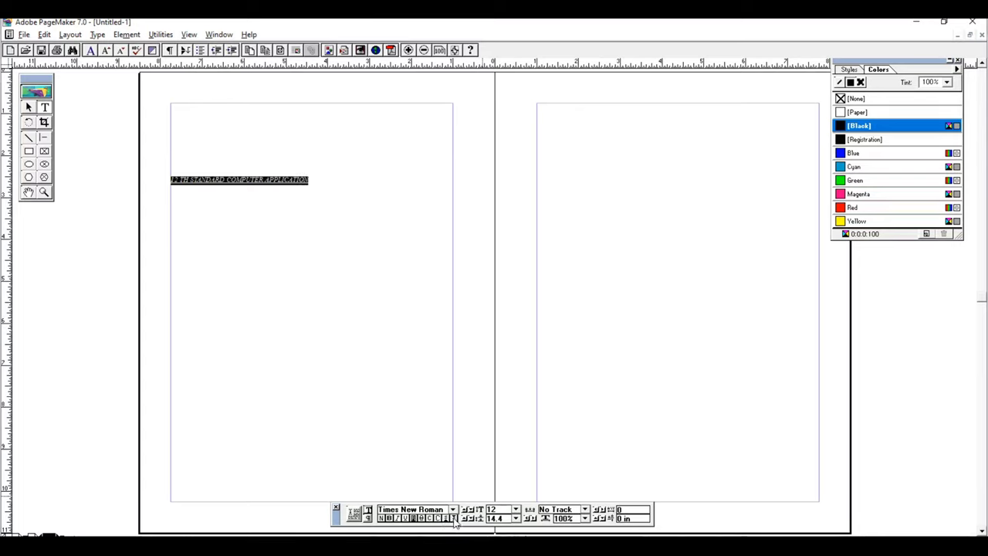
Step: Try the subscript and superscript positions on the selected line of text
left_click(454, 521)
left_click(455, 522)
left_click(450, 523)
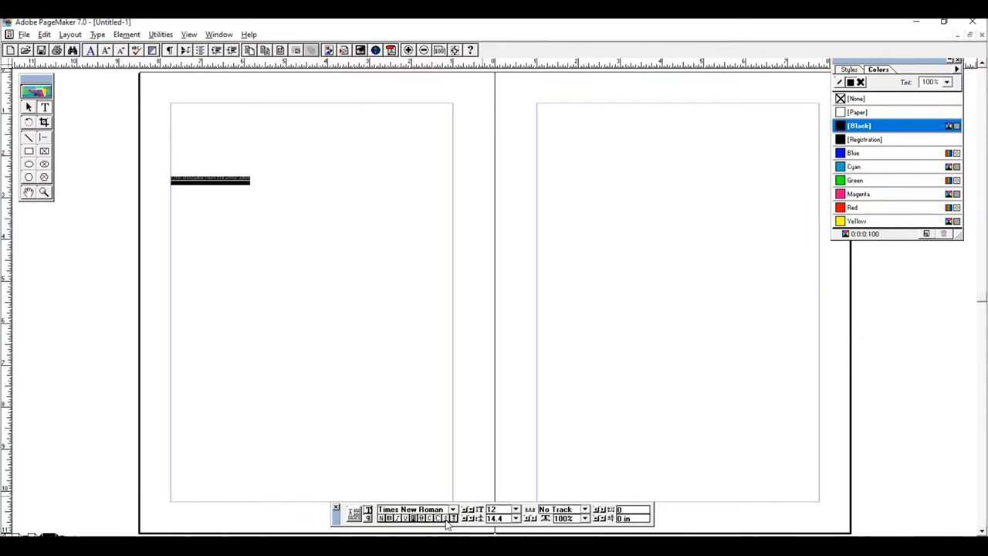
left_click(447, 524)
Step: Nudge the selected line's font size in small increments to 10.8 points
left_click(466, 514)
left_click(466, 514)
left_click(466, 514)
left_click(466, 514)
left_click(467, 513)
left_click(466, 513)
left_click(466, 513)
left_click(467, 513)
left_click(467, 513)
left_click(466, 513)
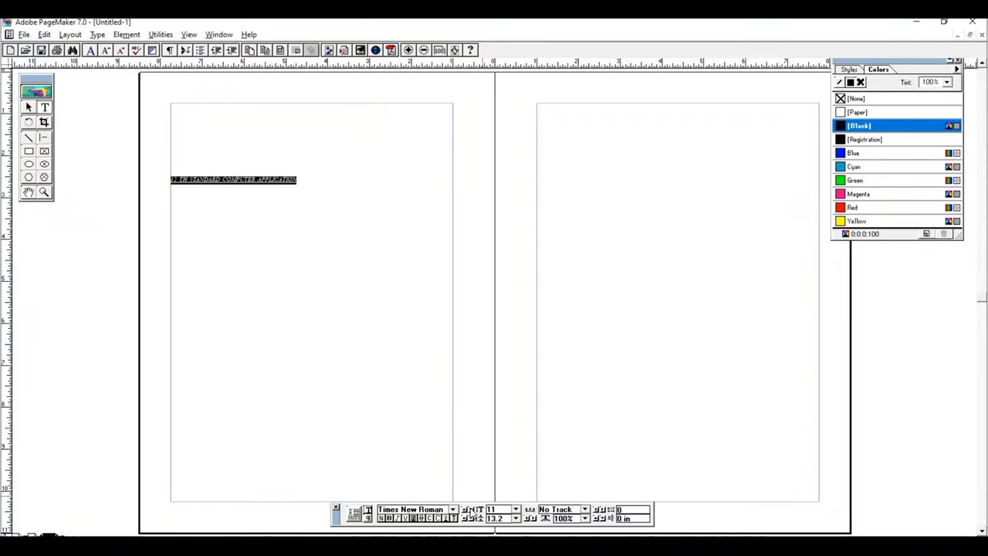
left_click(471, 511)
Step: Set the font size of the selected line to 48 points
left_click(516, 510)
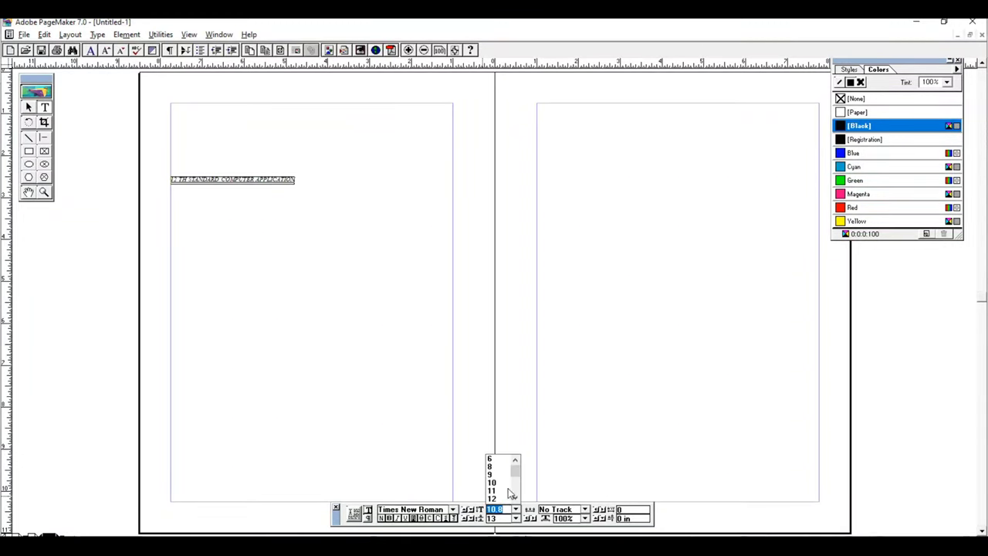
scroll(509, 493, "down", 3)
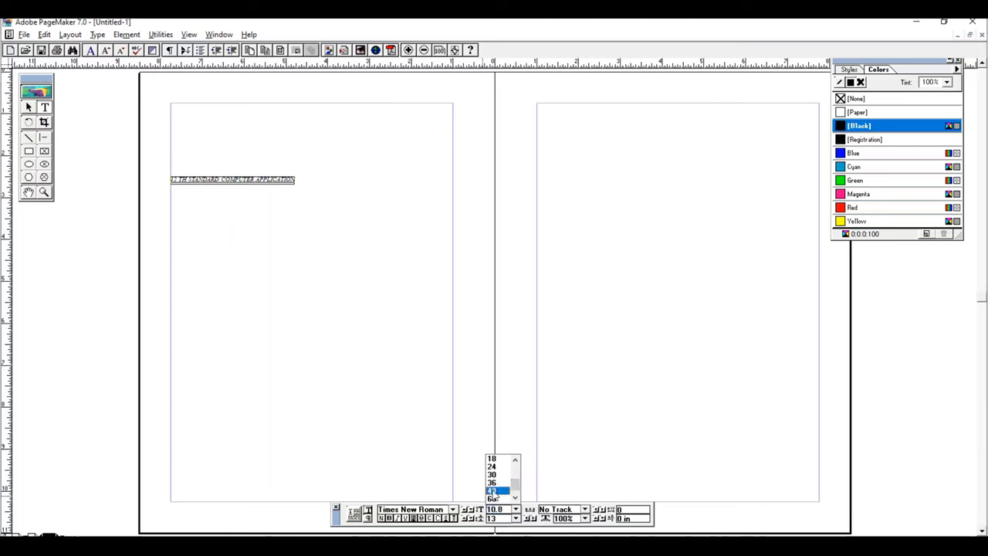
left_click(492, 491)
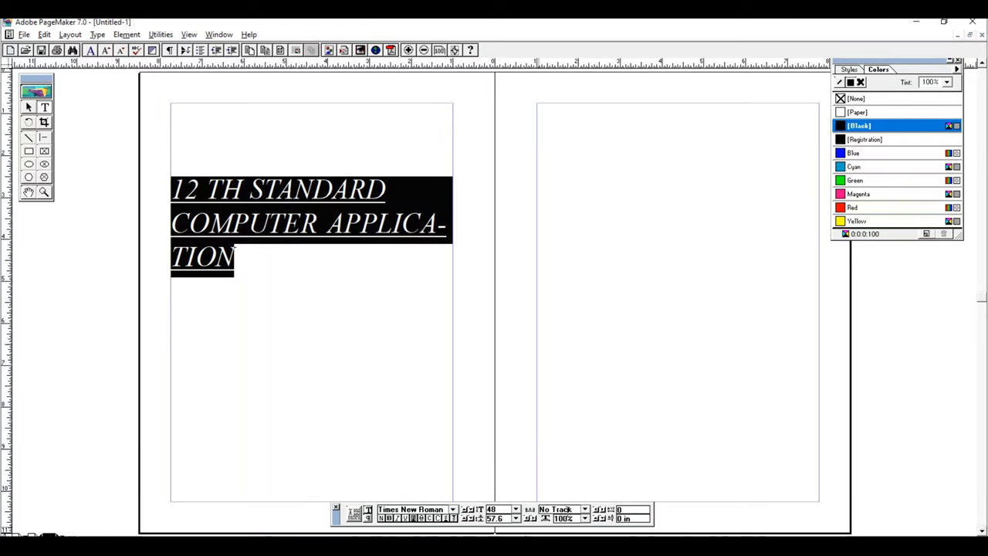
Step: Try Very Loose and Loose tracking on the selected heading, and set its tracking to Very Tight
key("alt+Tab")
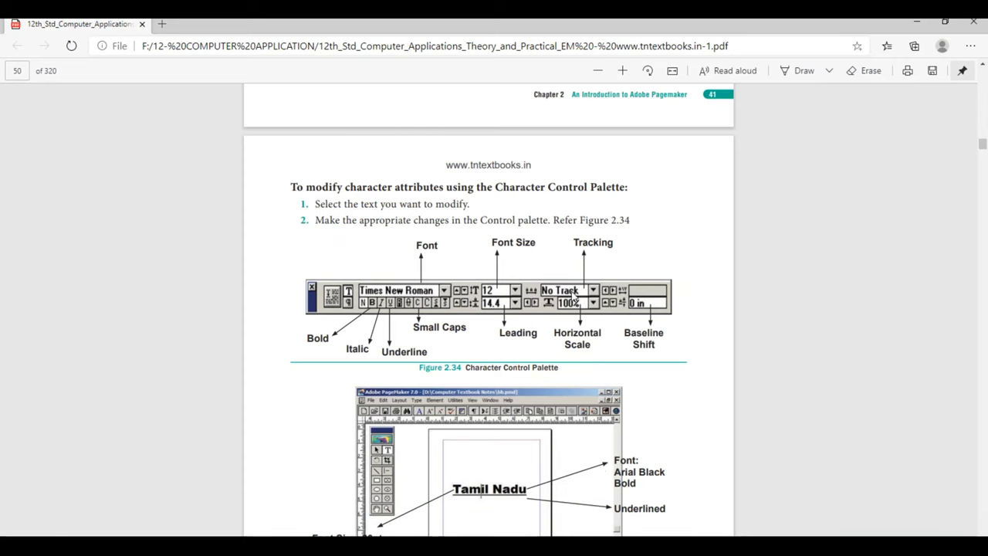
key("alt+Tab")
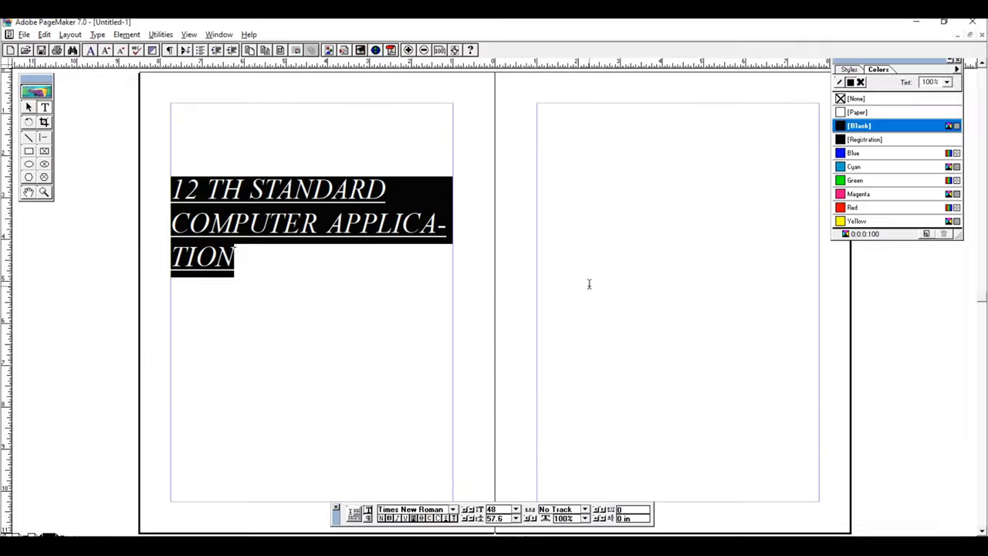
left_click(586, 510)
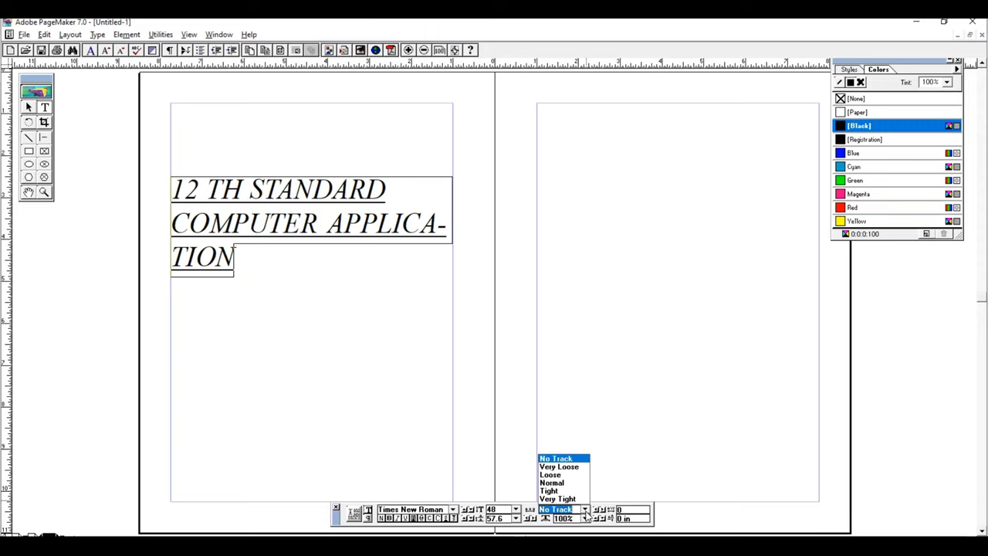
left_click(559, 467)
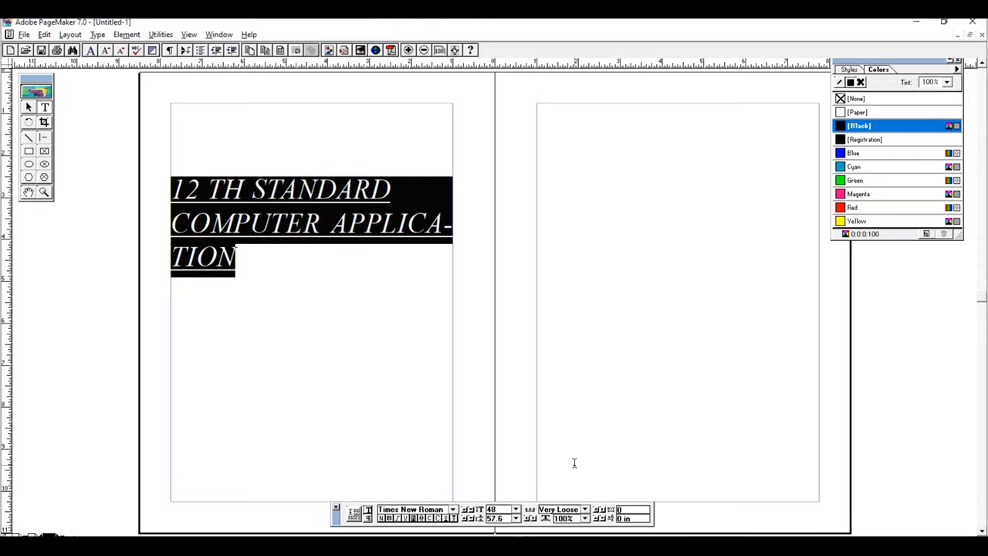
left_click(586, 510)
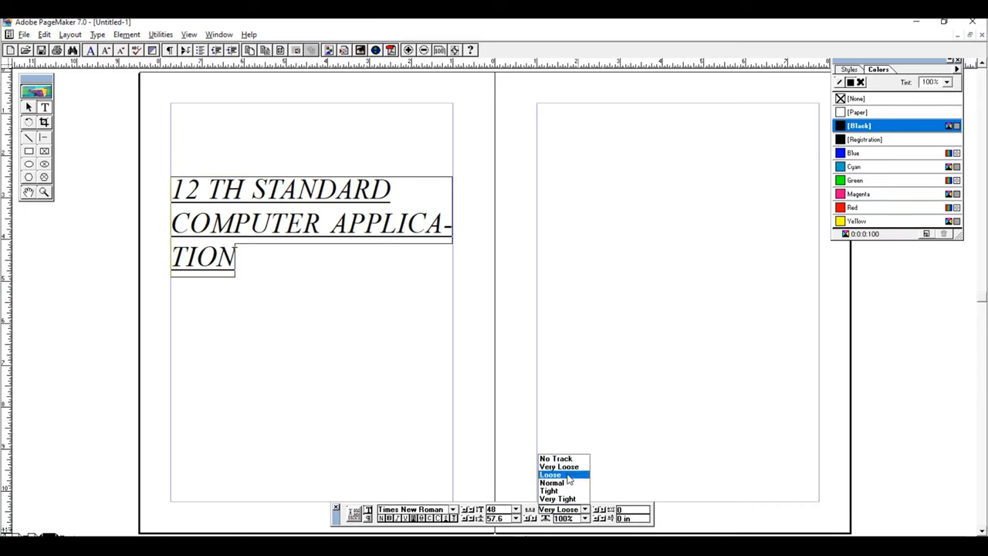
left_click(567, 474)
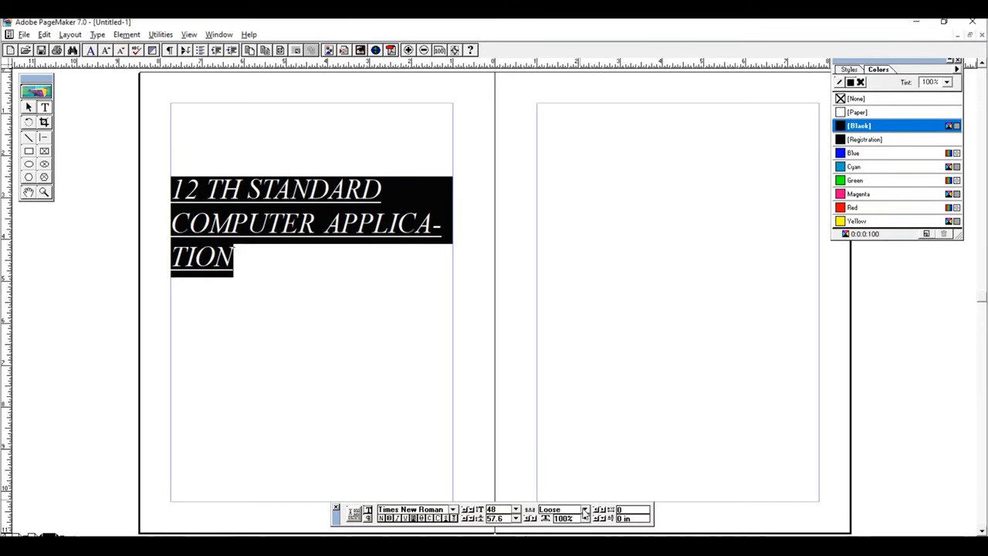
left_click(585, 510)
left_click(567, 496)
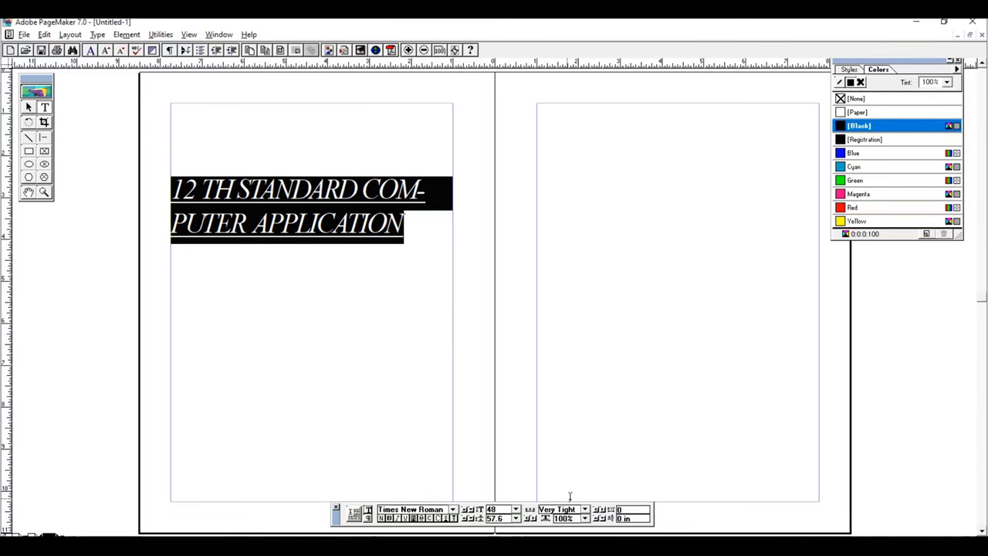
Step: Switch to the textbook PDF and look at the formatted text examples below the Character Control Palette figure
key("alt+Tab")
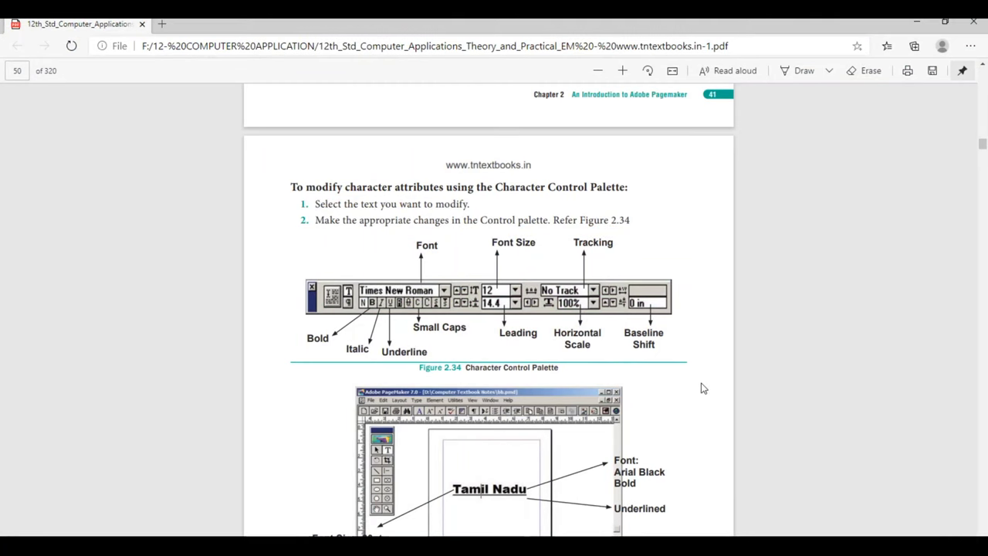
scroll(908, 300, "down", 3)
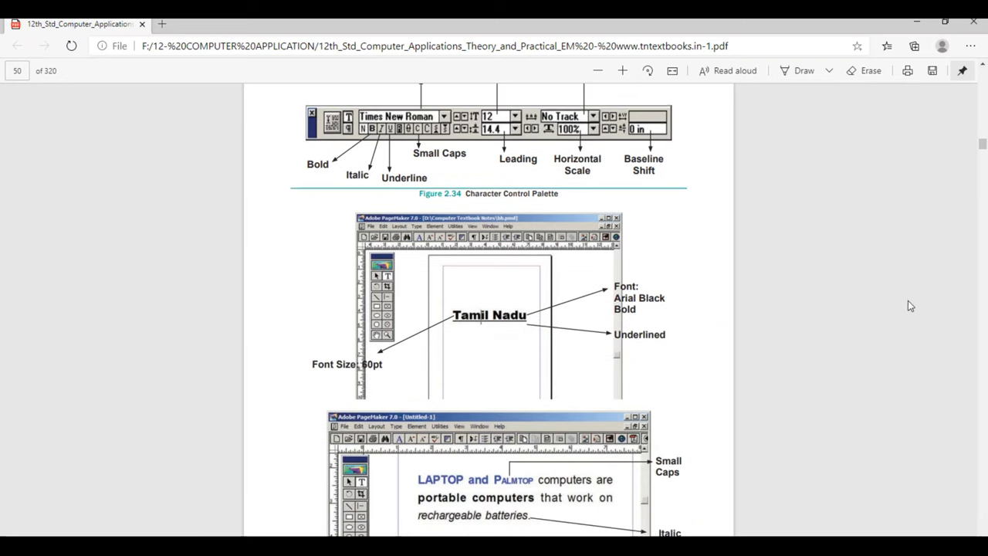
scroll(908, 300, "down", 2)
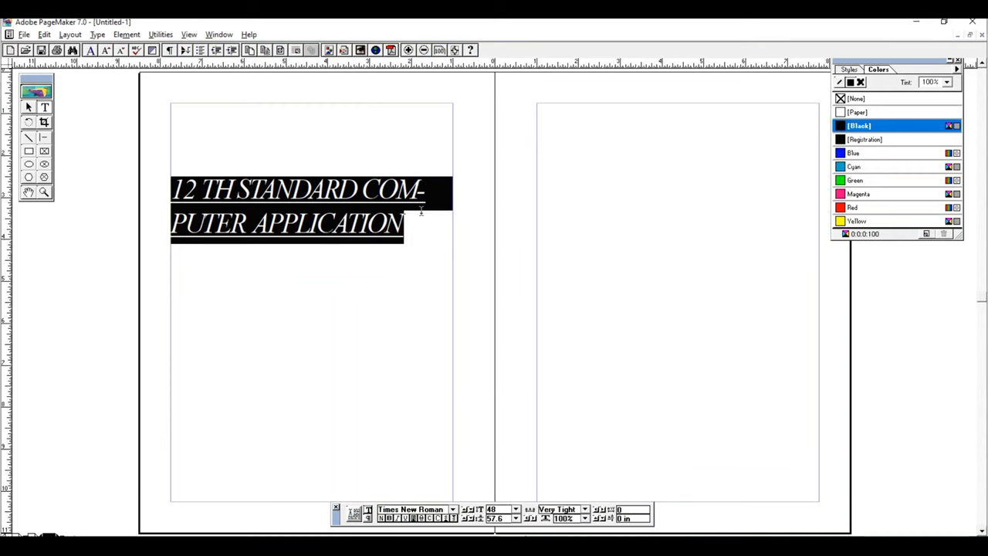
Step: Switch to PageMaker and add the text "2 CHAPTER" below the heading, leaving a blank line between them
left_click(412, 219)
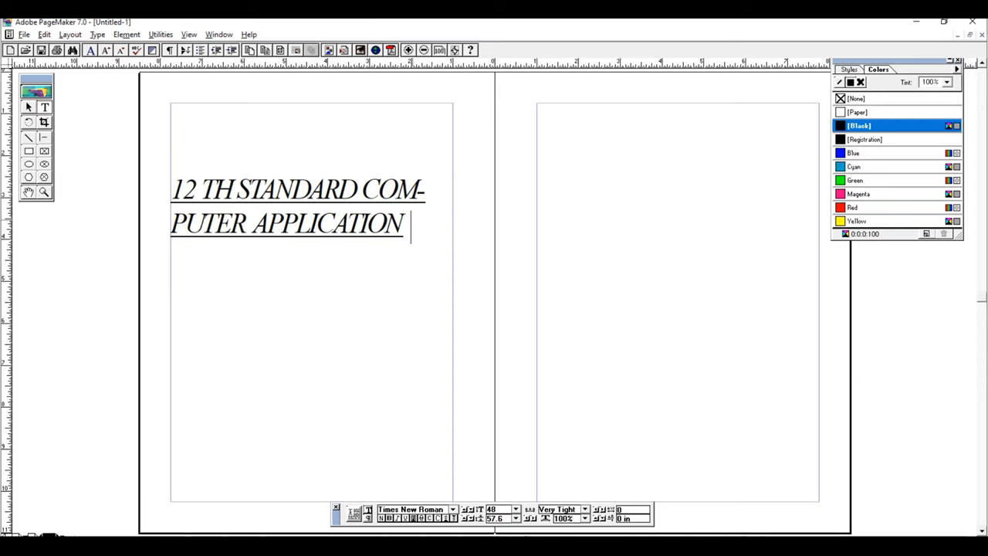
key("Return")
type("2 CHAPTER")
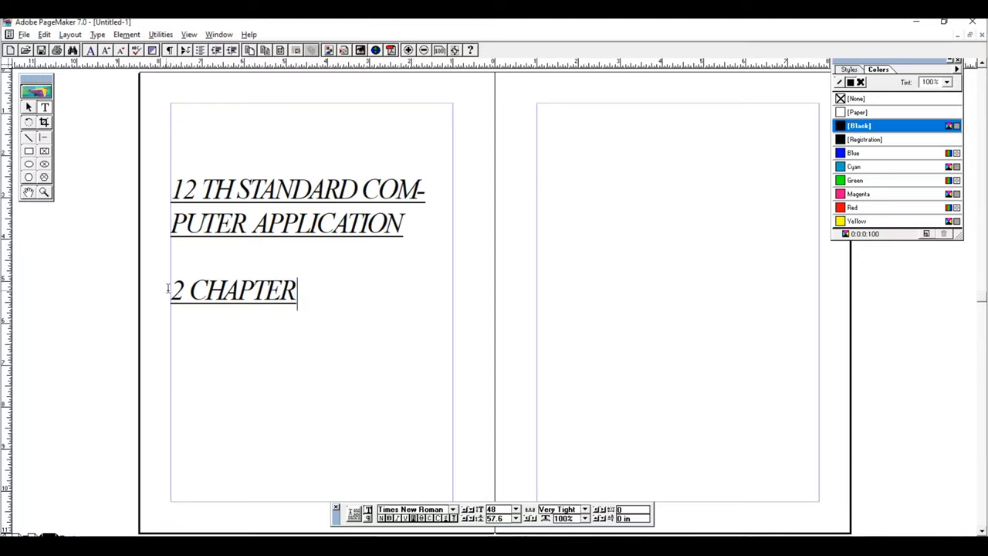
Step: Set the font of the "2 CHAPTER" line to Lucida Bright
left_click_drag(167, 291, 325, 300)
left_click(453, 510)
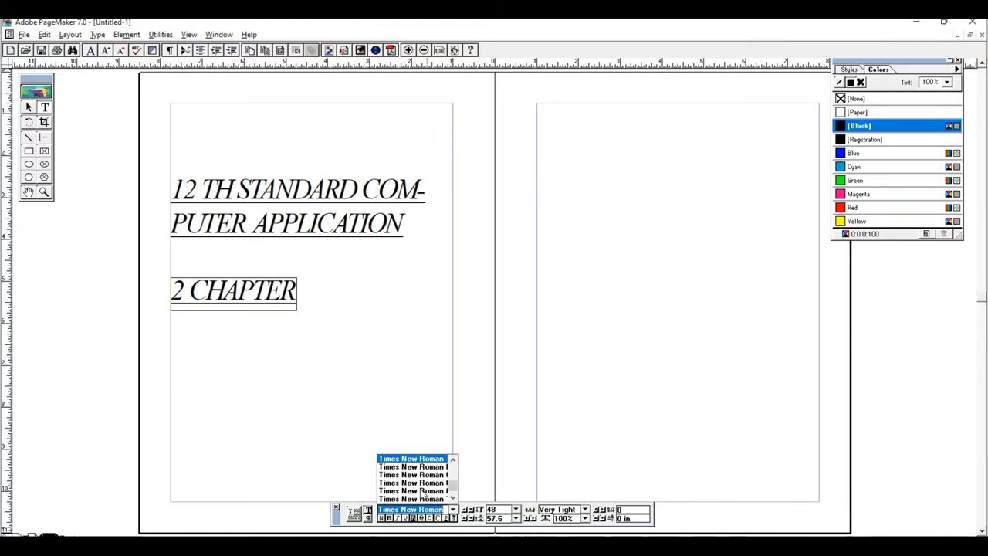
scroll(454, 488, "up", 5)
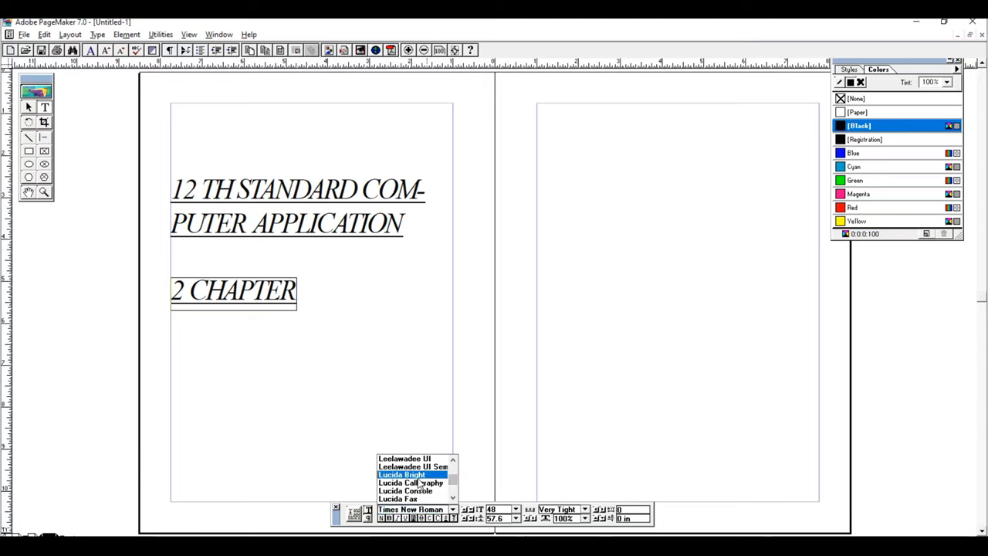
left_click(417, 475)
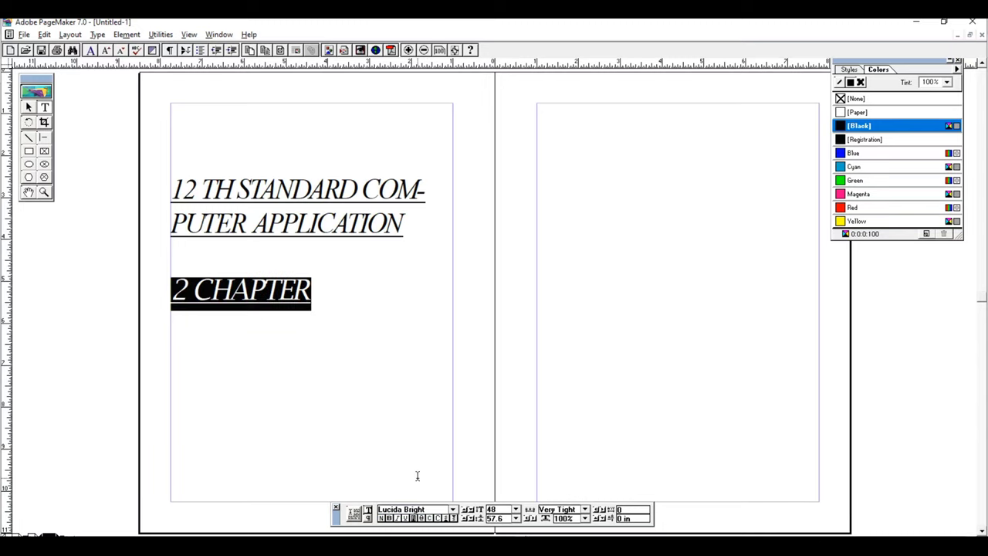
Step: Remove the italic style from the "2 CHAPTER" line and colour the text Cyan
left_click(399, 519)
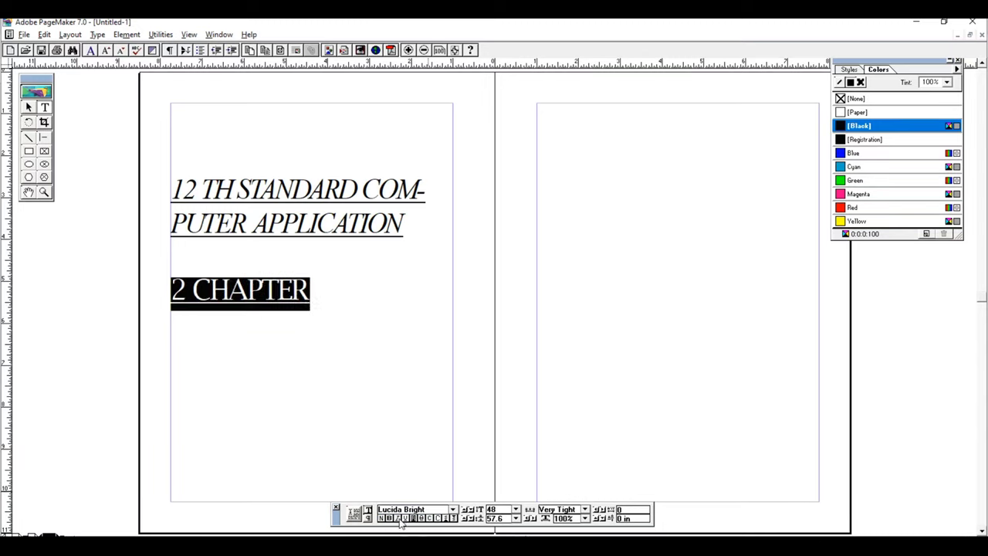
left_click(849, 168)
left_click(501, 308)
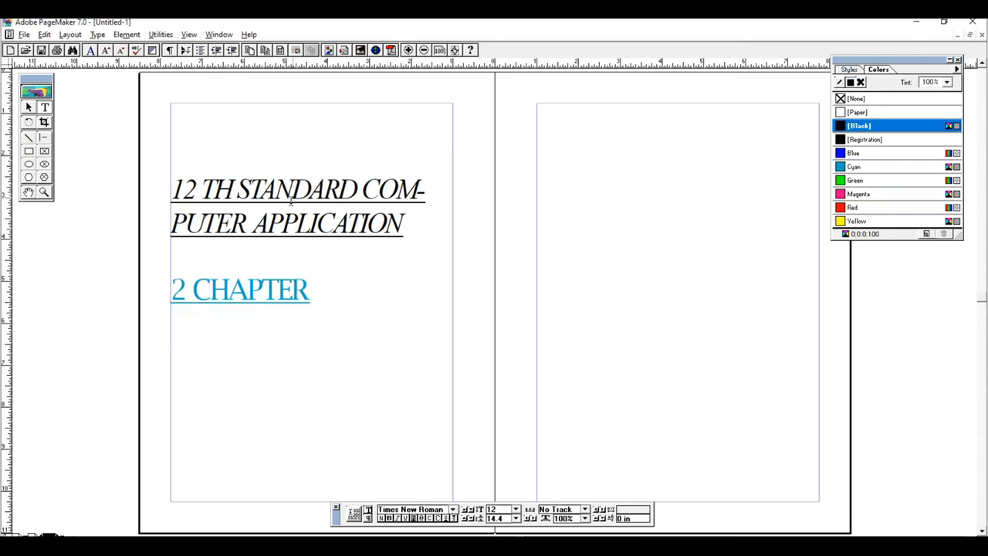
Step: Switch to the textbook PDF to look at the Small Caps example in Figure 2.35, and return to PageMaker
key("alt+Tab")
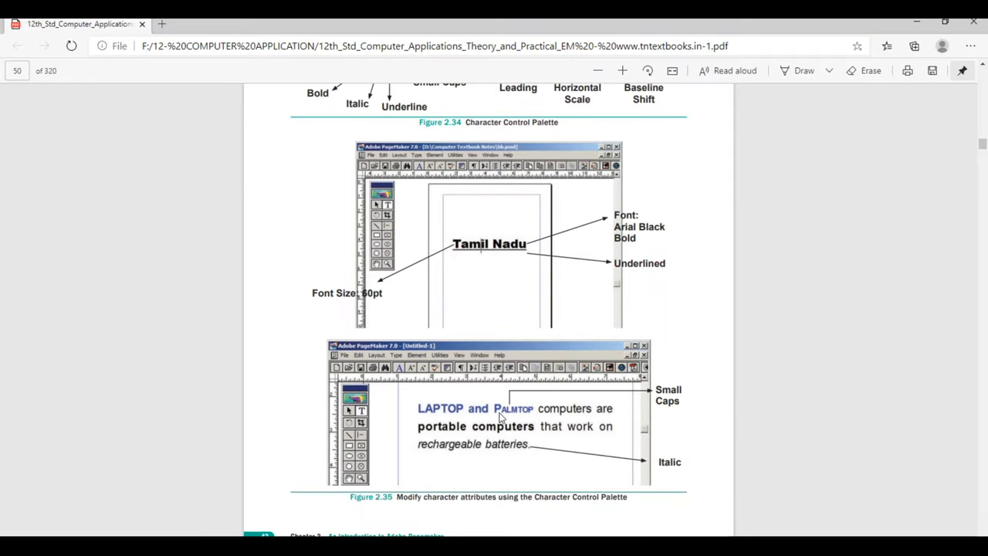
key("alt+Tab")
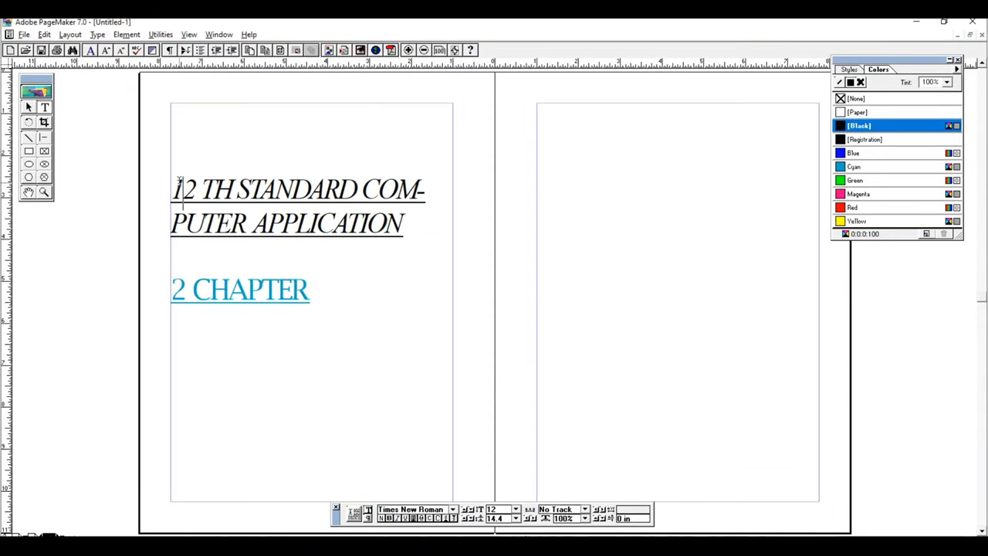
left_click_drag(179, 187, 332, 224)
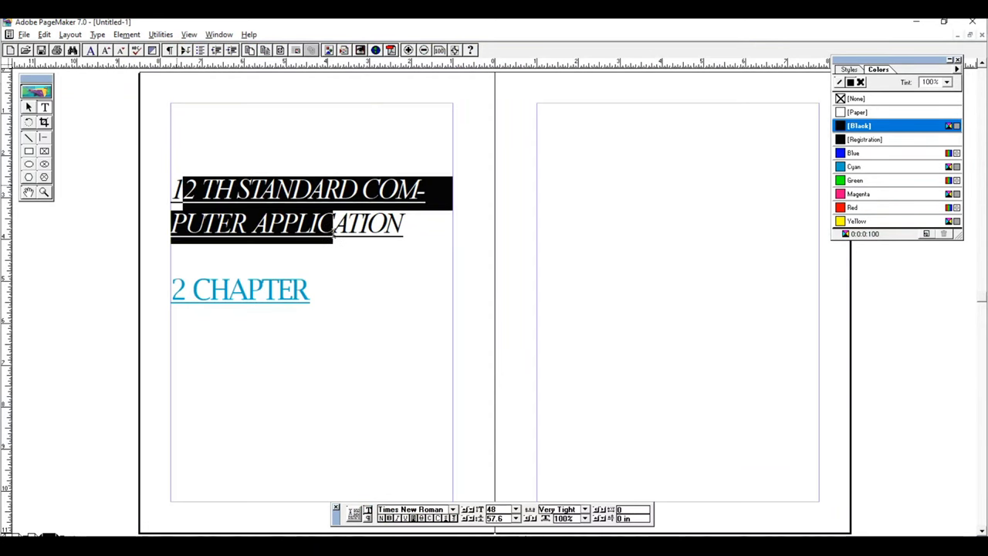
left_click(192, 191)
Step: Reduce the "2 CHAPTER" line's font size to 47.9 points and set its case to Small caps
left_click_drag(178, 292, 326, 302)
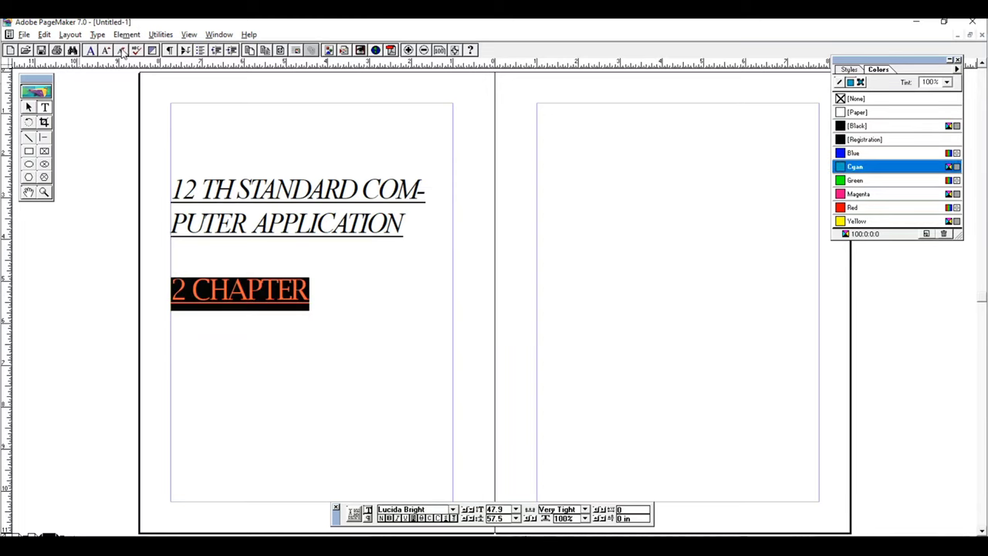
left_click(121, 51)
left_click(113, 49)
left_click(90, 51)
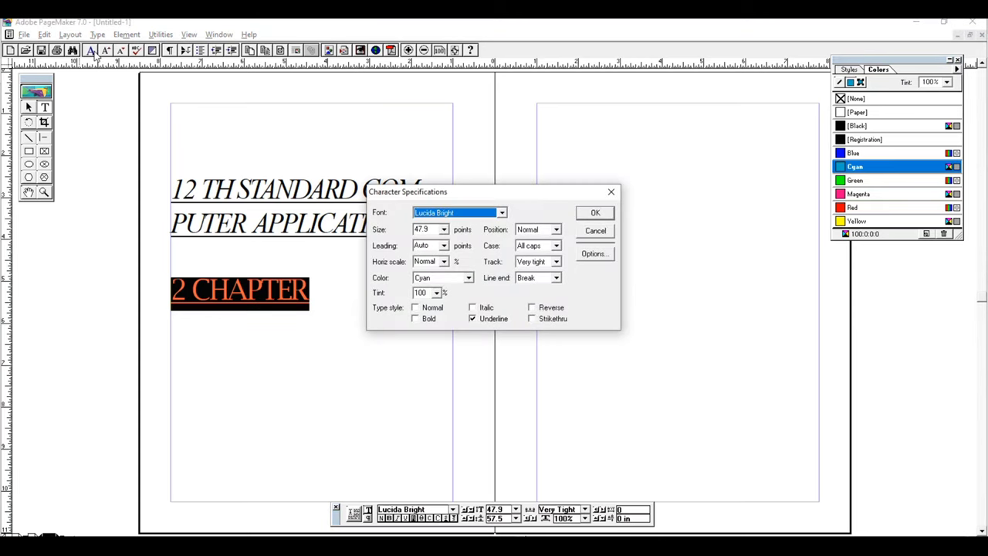
left_click(502, 213)
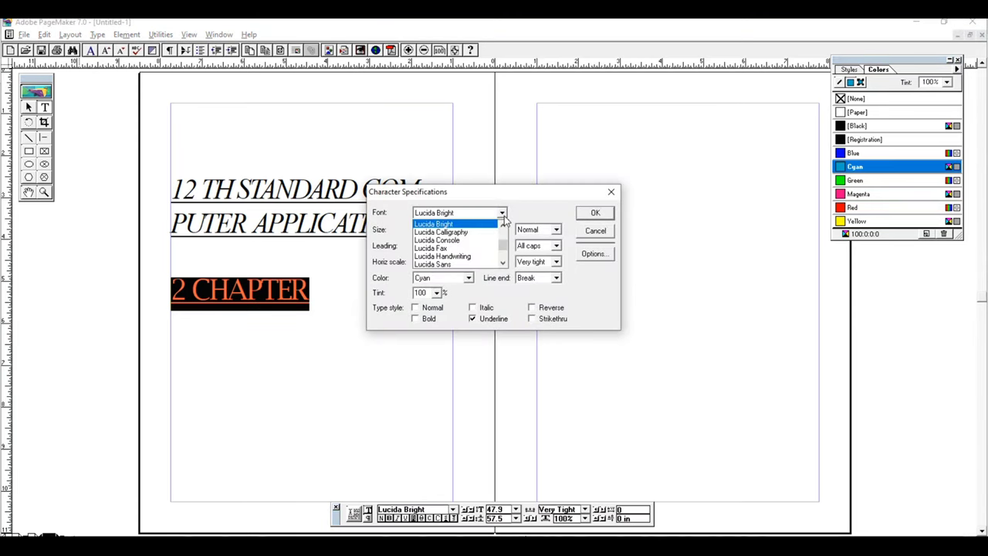
left_click(502, 213)
left_click(556, 246)
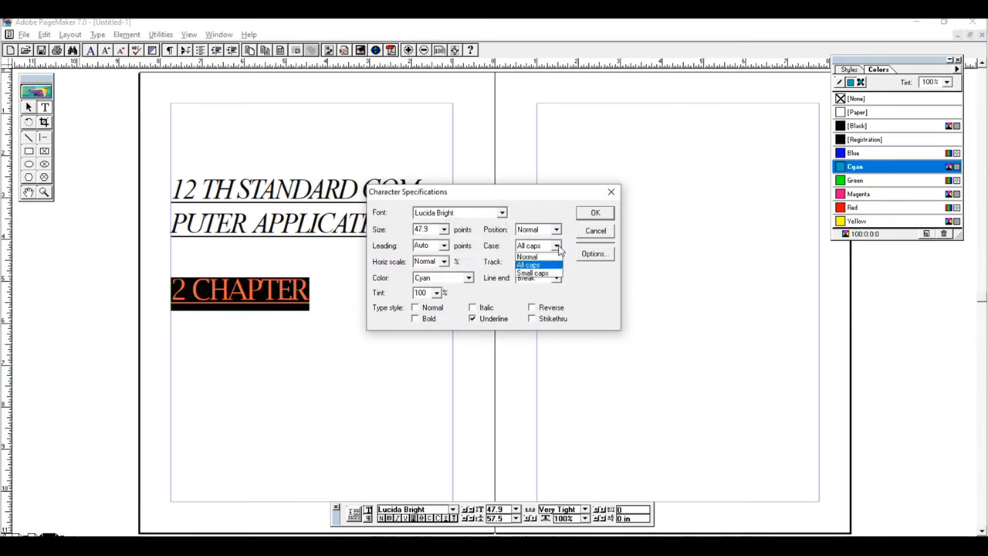
left_click(548, 273)
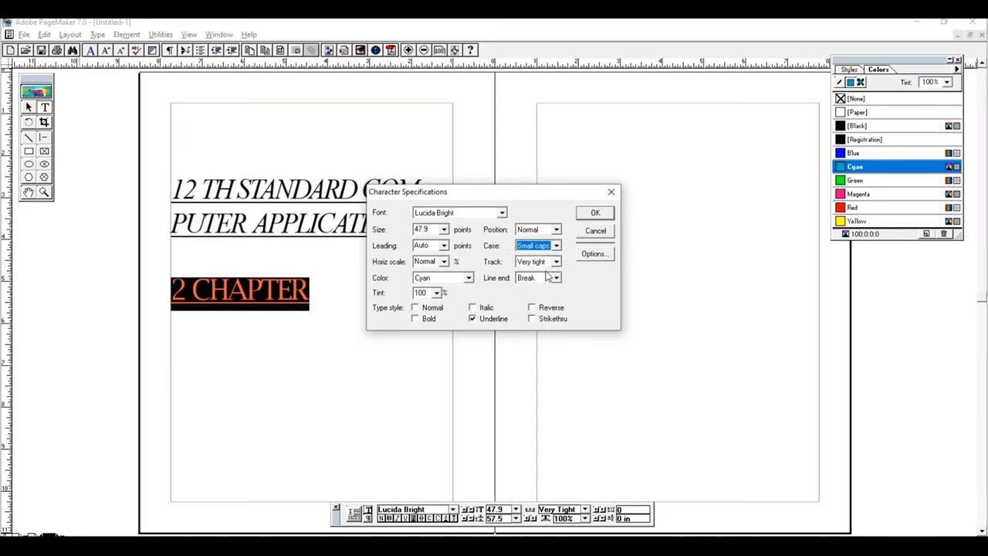
left_click(596, 211)
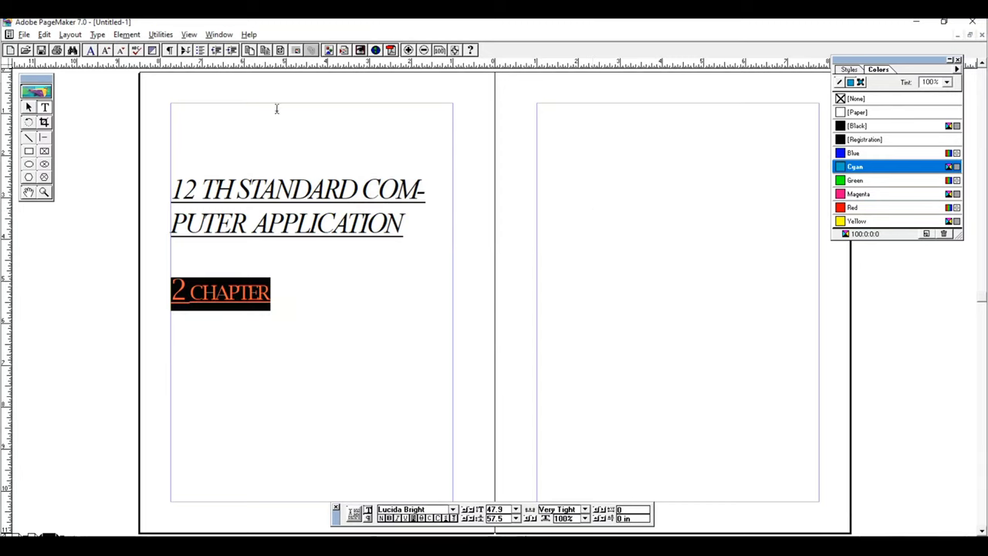
Step: Examine the horizontal scale, position and track options in the Character Specifications of the "2 CHAPTER" line, leaving them unchanged
left_click(94, 50)
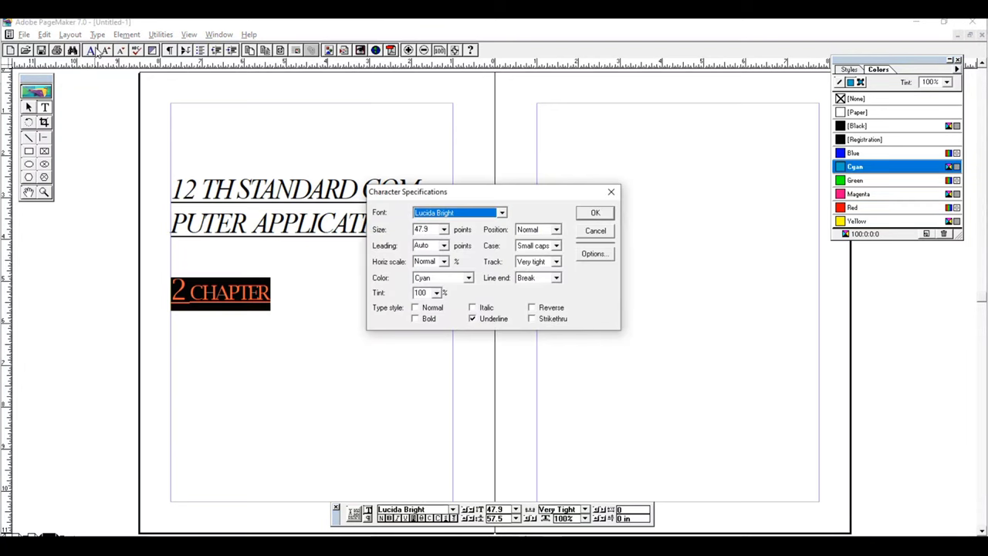
left_click(445, 263)
key("Escape")
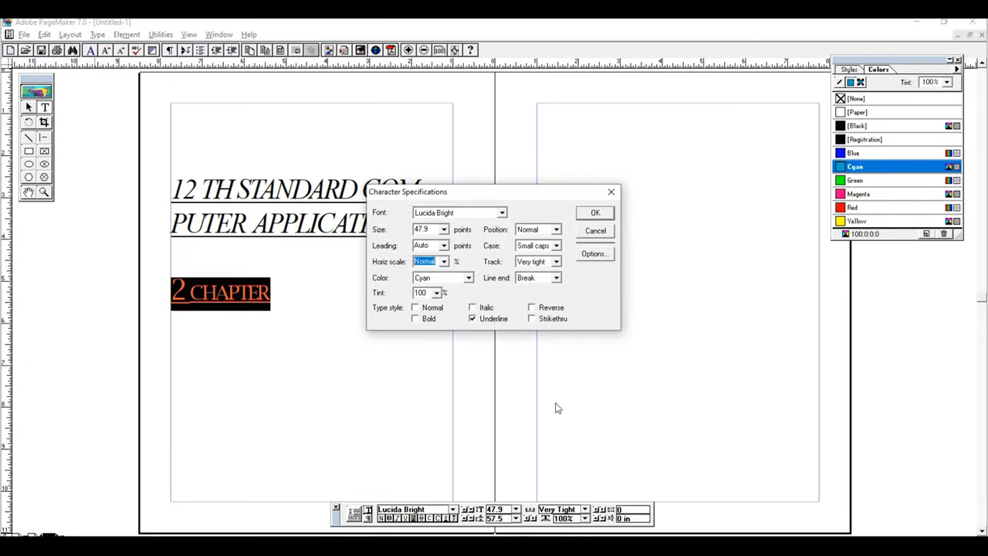
left_click(556, 230)
left_click(536, 239)
left_click(558, 263)
left_click(557, 264)
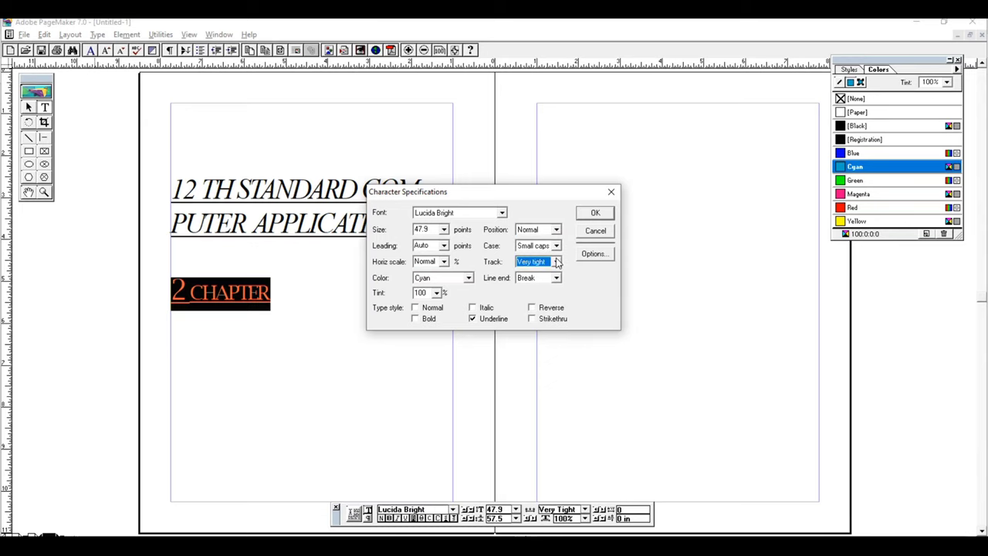
left_click(611, 192)
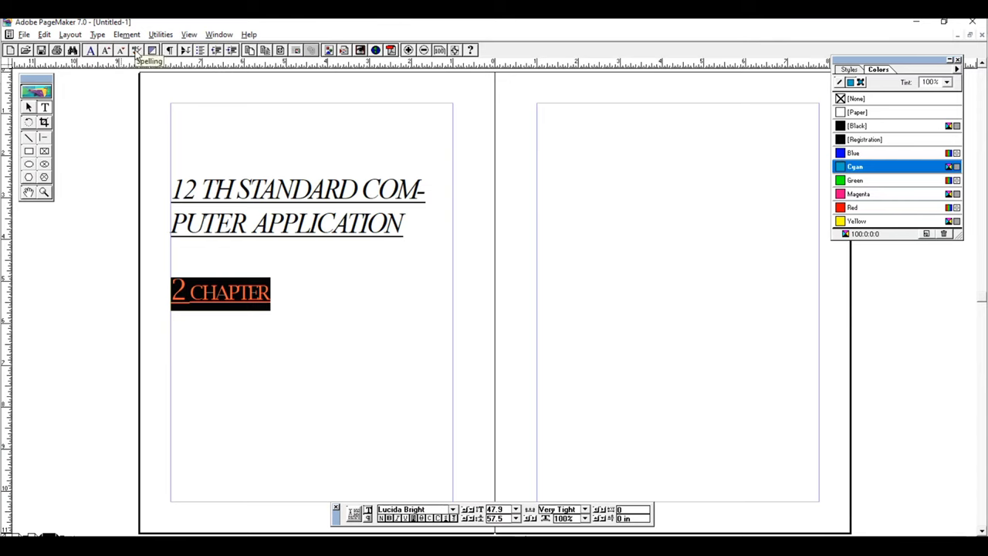
Step: Open the spelling checker for the selected "2 CHAPTER" text, close it, and return from the story editor to the page layout
left_click(136, 51)
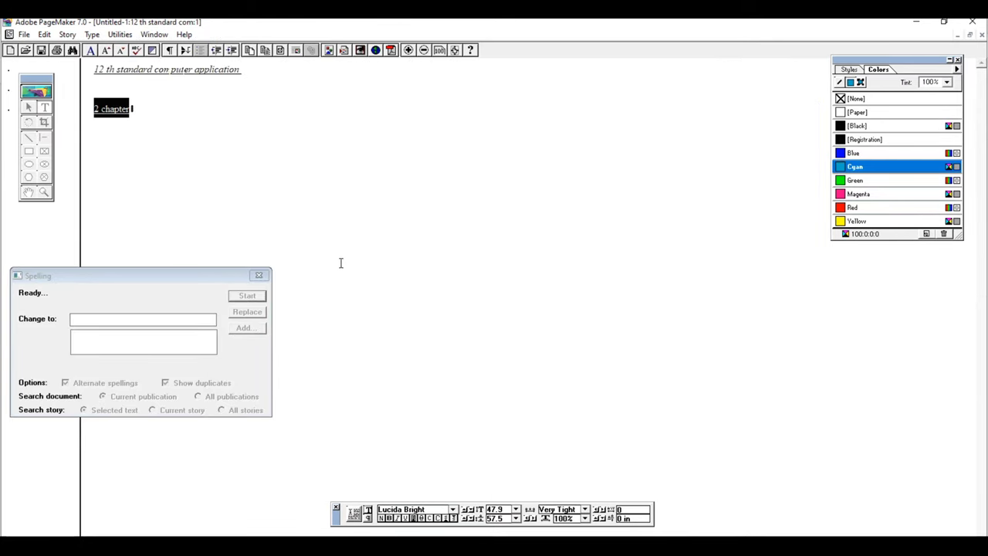
left_click(259, 275)
left_click(273, 126)
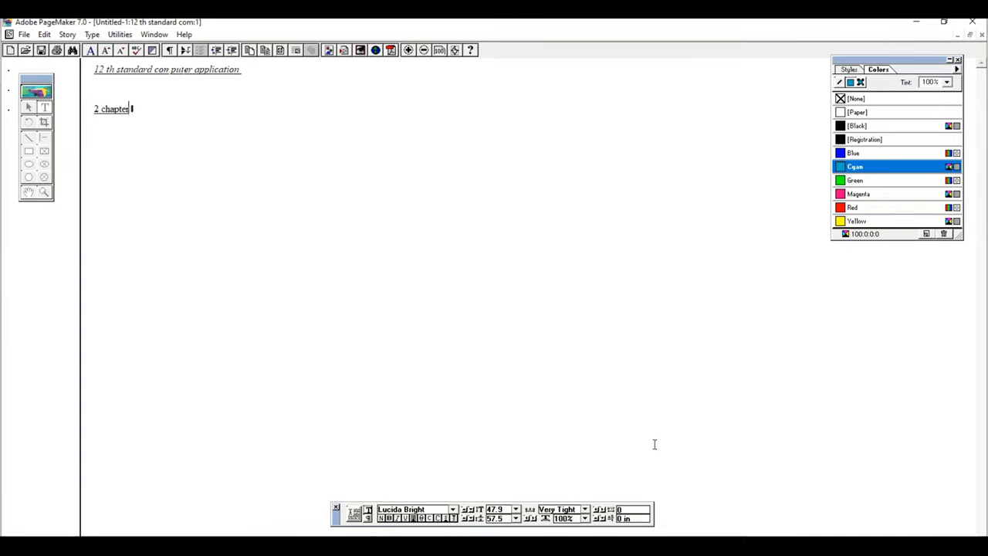
key("ctrl+e")
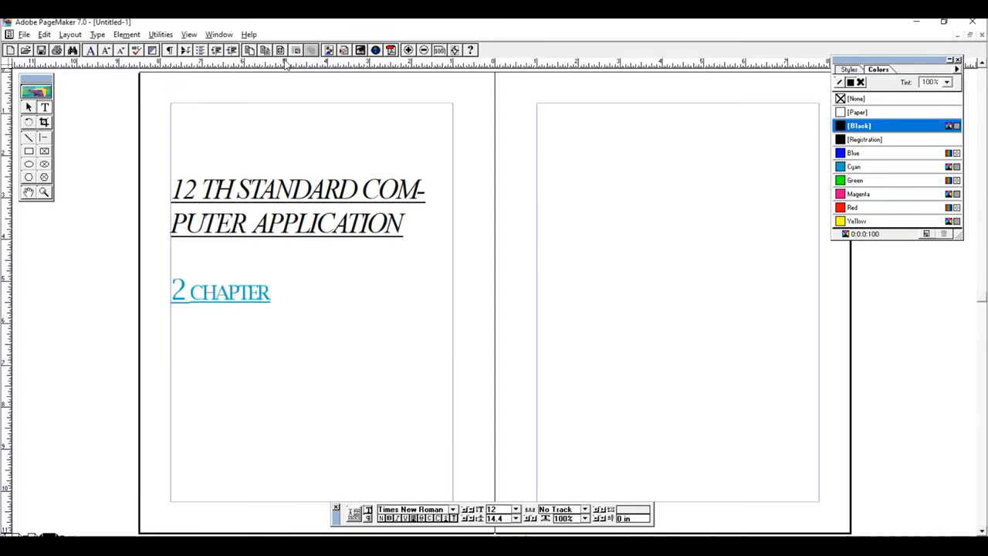
Step: Switch to the textbook PDF and read the sections on Changing Text Colour and Drawing Lines
left_click(408, 50)
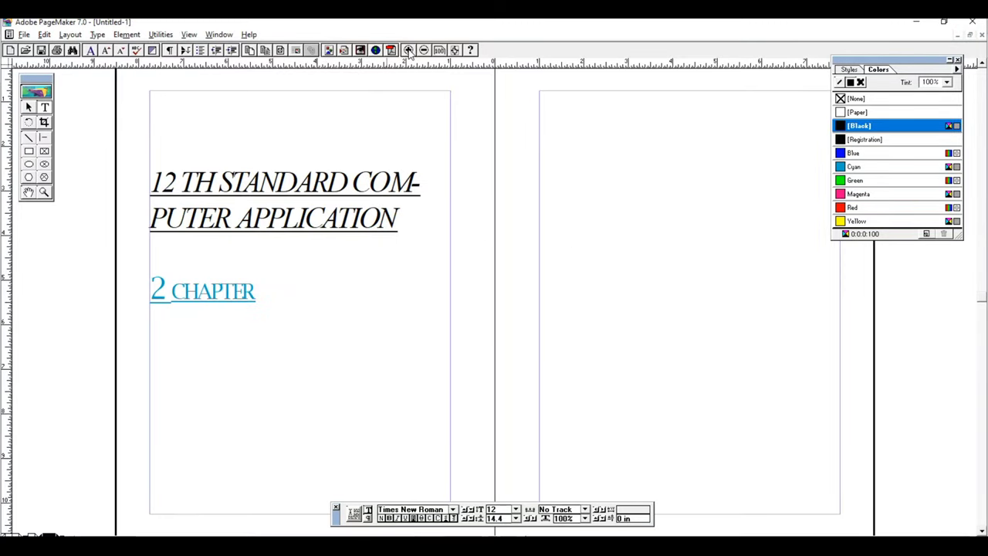
left_click(426, 51)
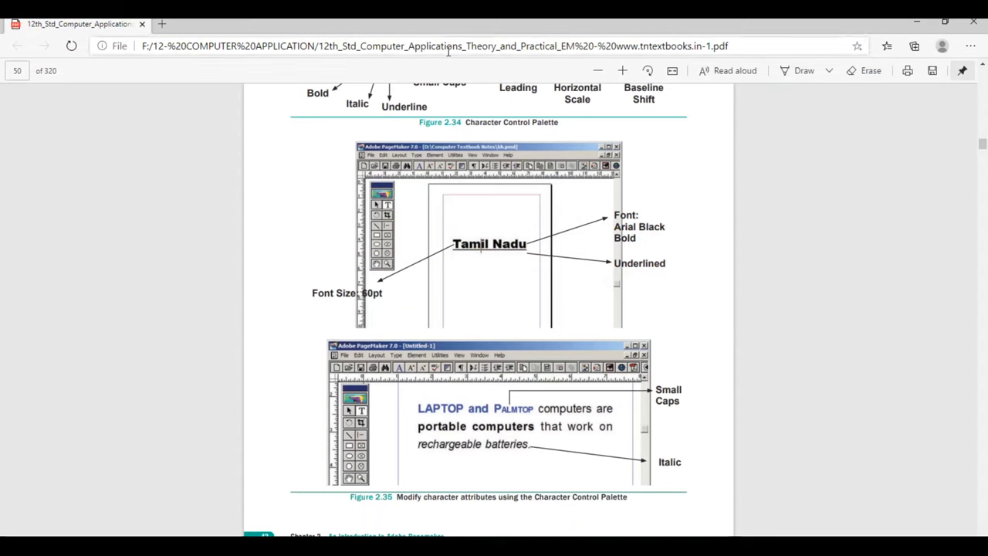
key("alt+Tab")
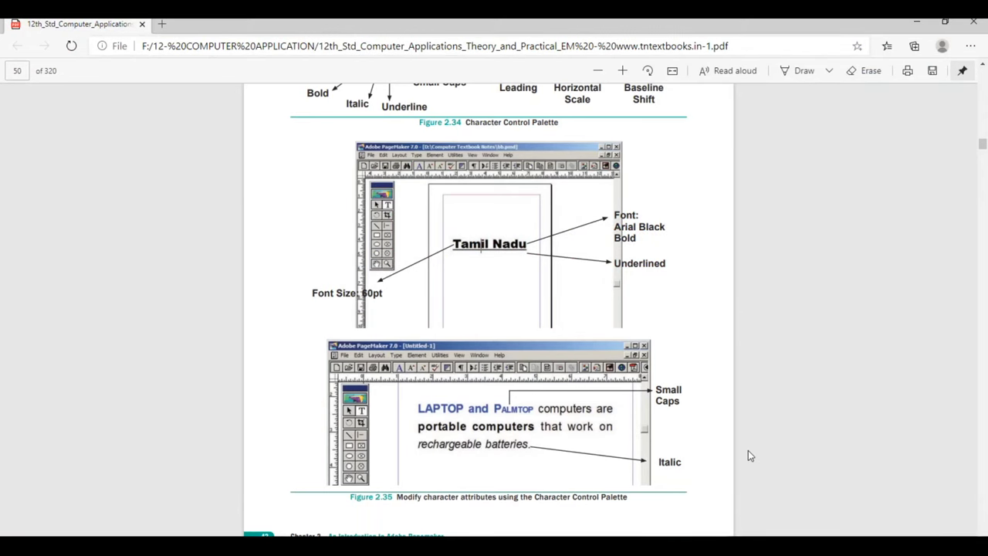
scroll(748, 456, "down", 5)
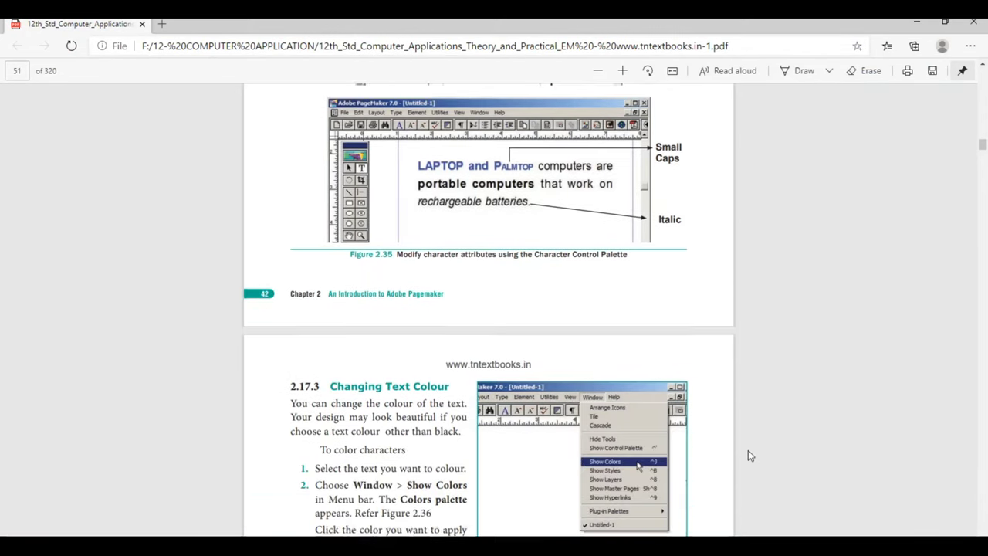
scroll(748, 456, "down", 1)
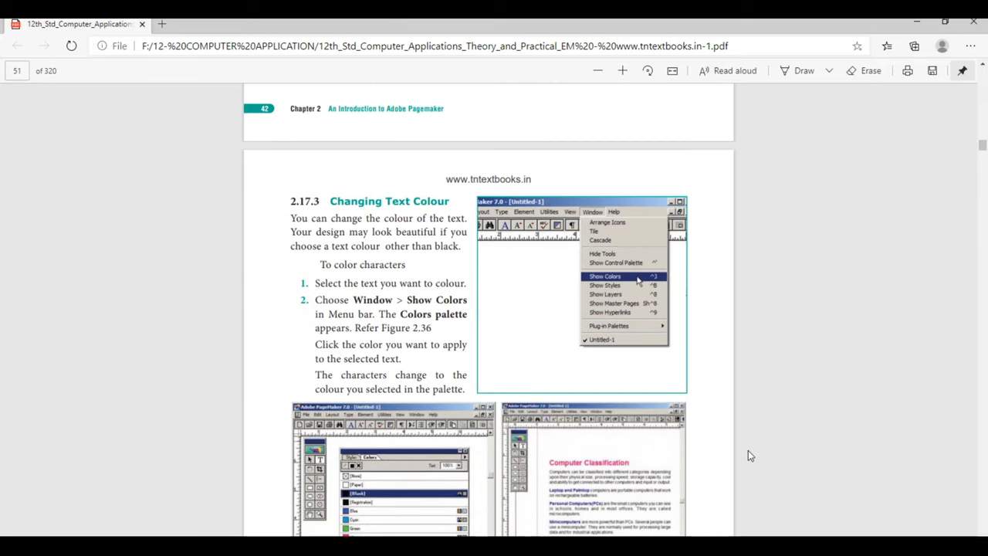
key("alt+Tab")
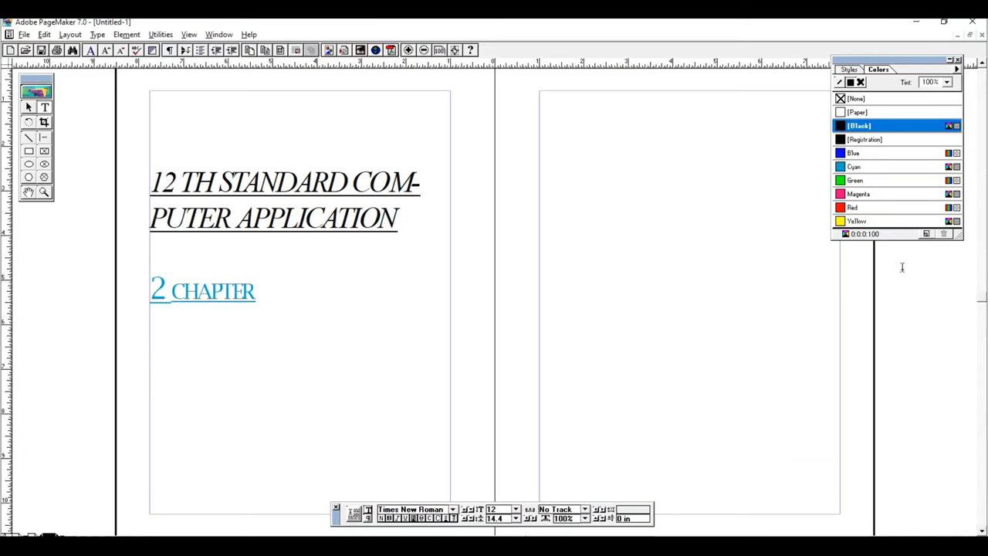
key("alt+Tab")
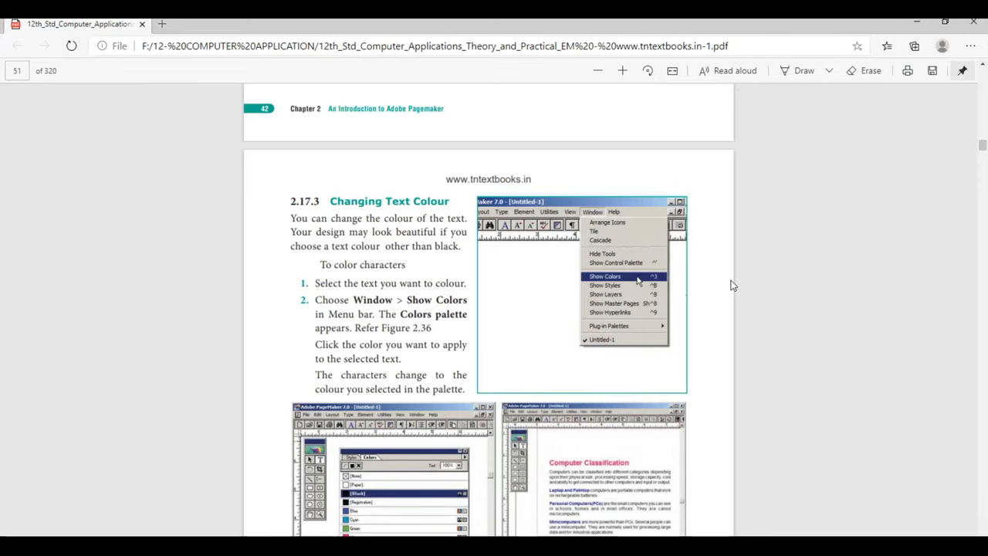
scroll(732, 286, "down", 3)
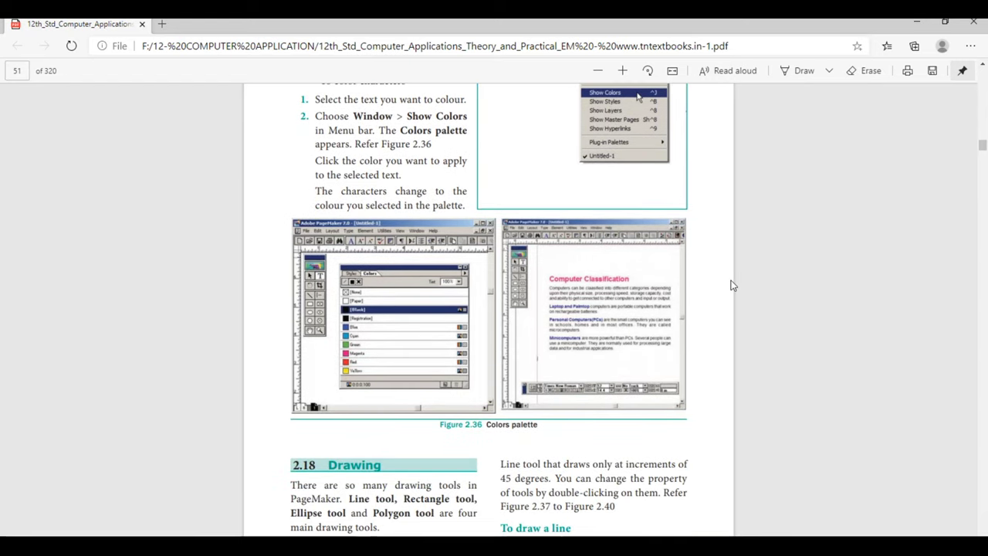
scroll(733, 286, "down", 3)
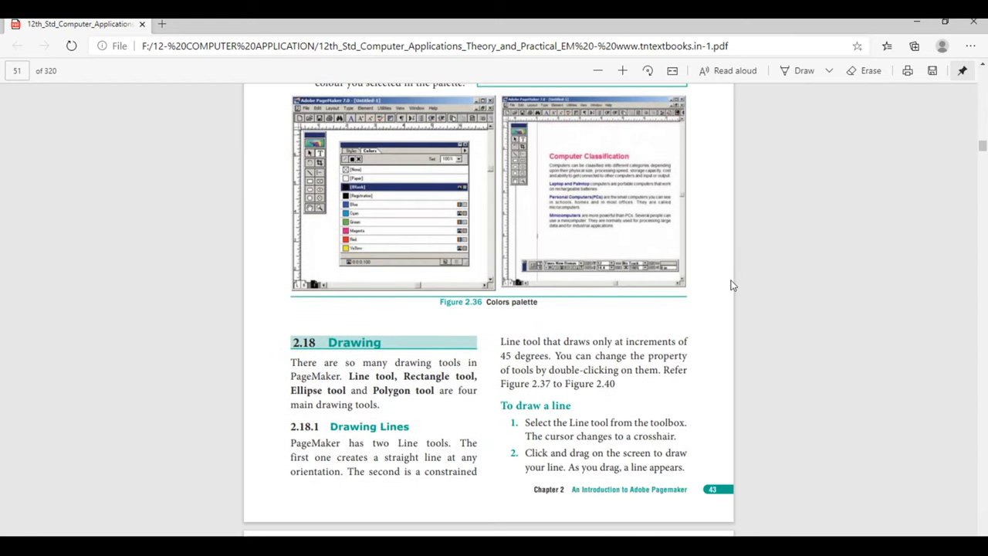
scroll(732, 285, "down", 4)
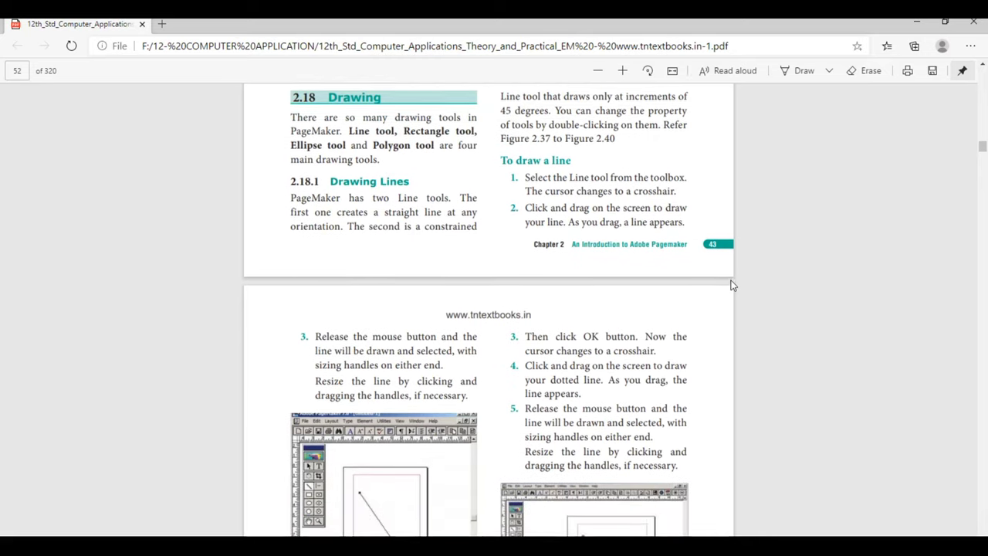
scroll(732, 286, "down", 1)
Step: Switch to PageMaker and draw a diagonal line about 4.7 in long, sloping down at about 47°, on the right-hand page
key("alt+Tab")
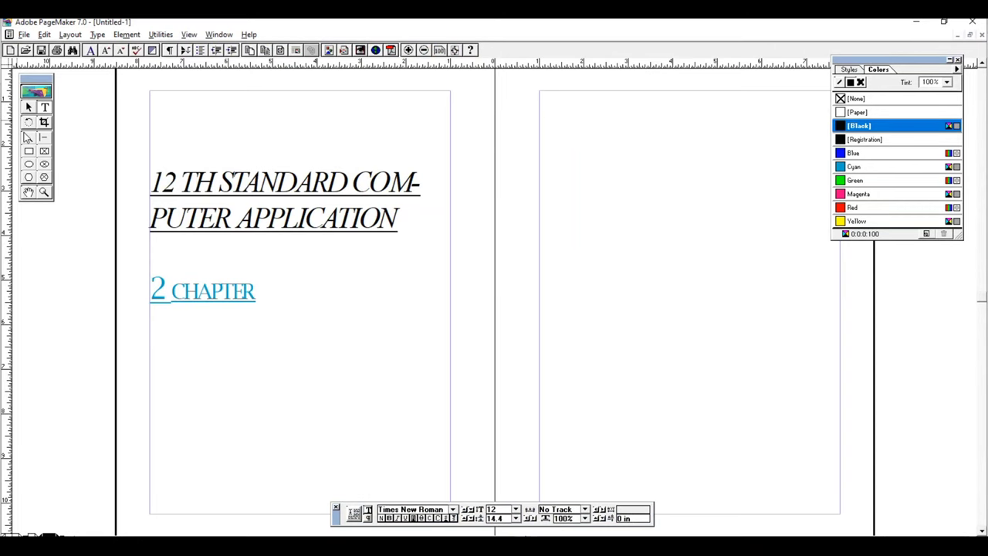
left_click(27, 137)
left_click_drag(557, 122, 698, 275)
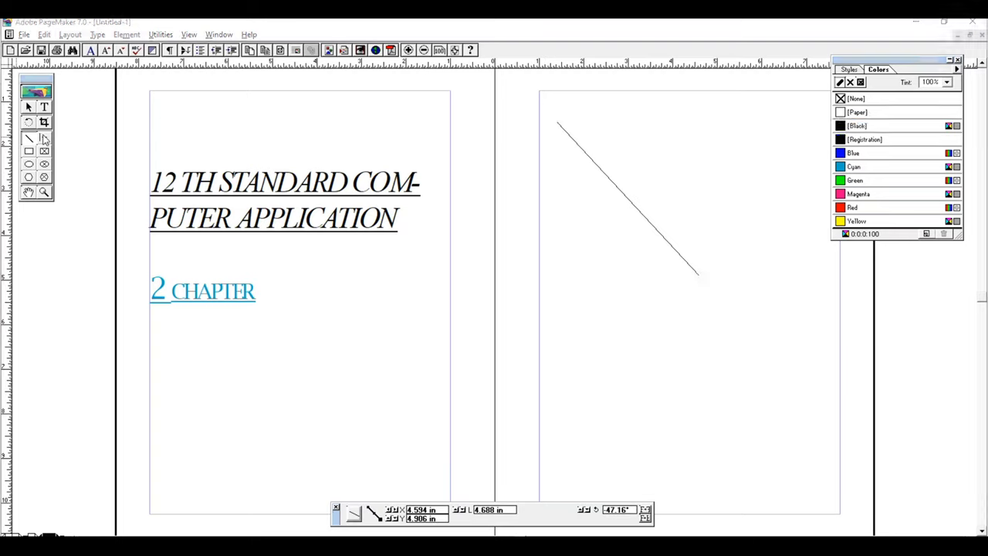
Step: Switch to the textbook PDF and look through the instructions for drawing a dotted line and the shapes that follow
key("alt+Tab")
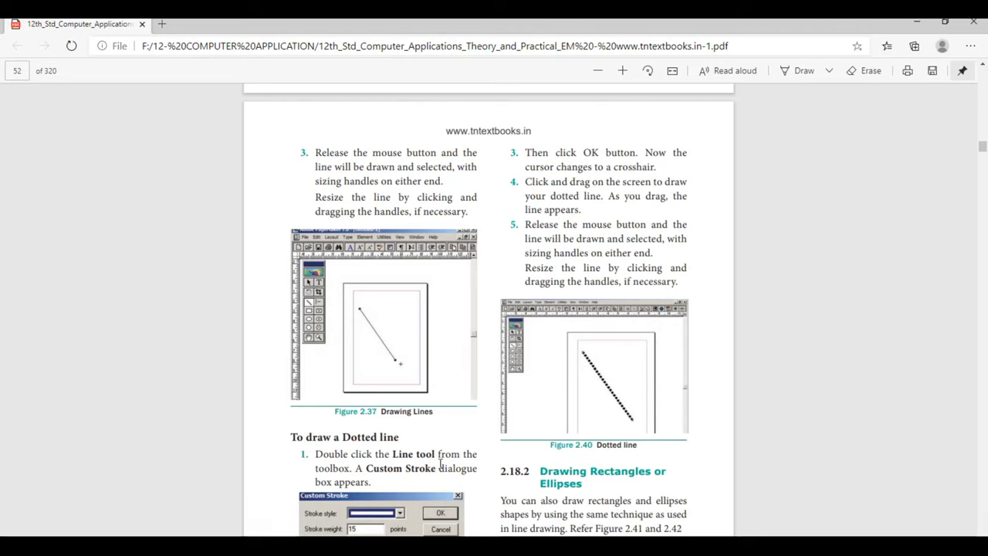
left_click_drag(984, 148, 984, 149)
scroll(983, 150, "up", 10)
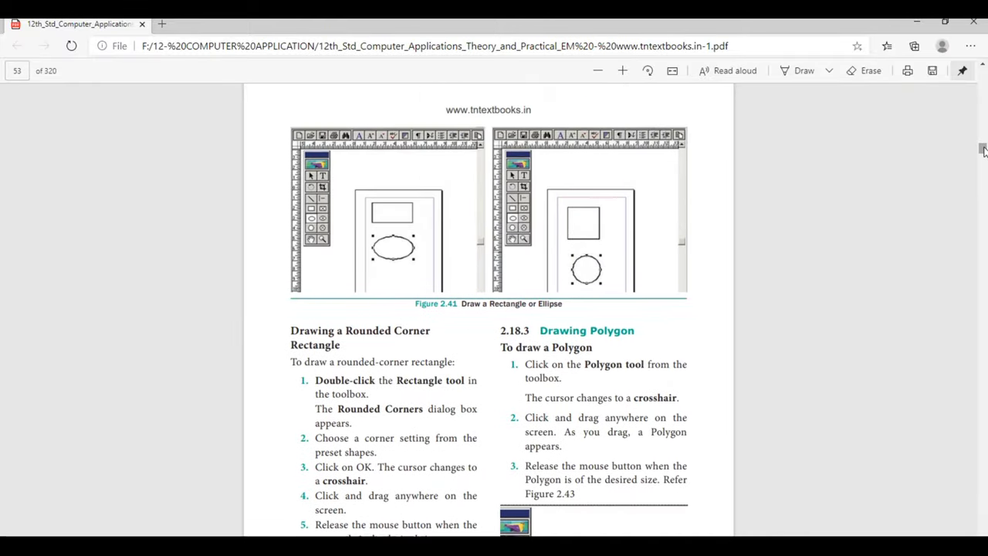
scroll(983, 150, "down", 3)
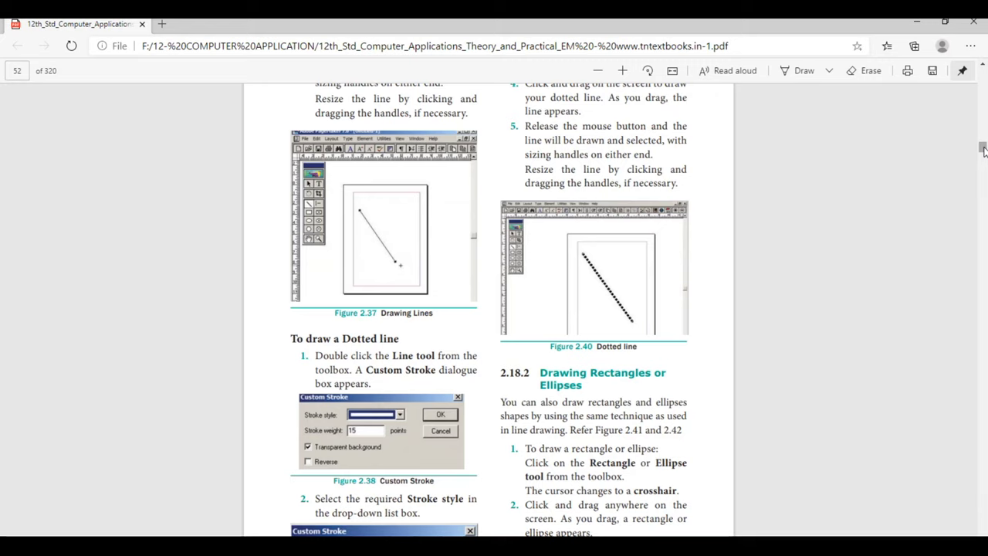
Step: Switch to PageMaker, set the line stroke weight to 15 points, and draw a solid line about 4.4 in long, sloping down at about 37°
key("alt+Tab")
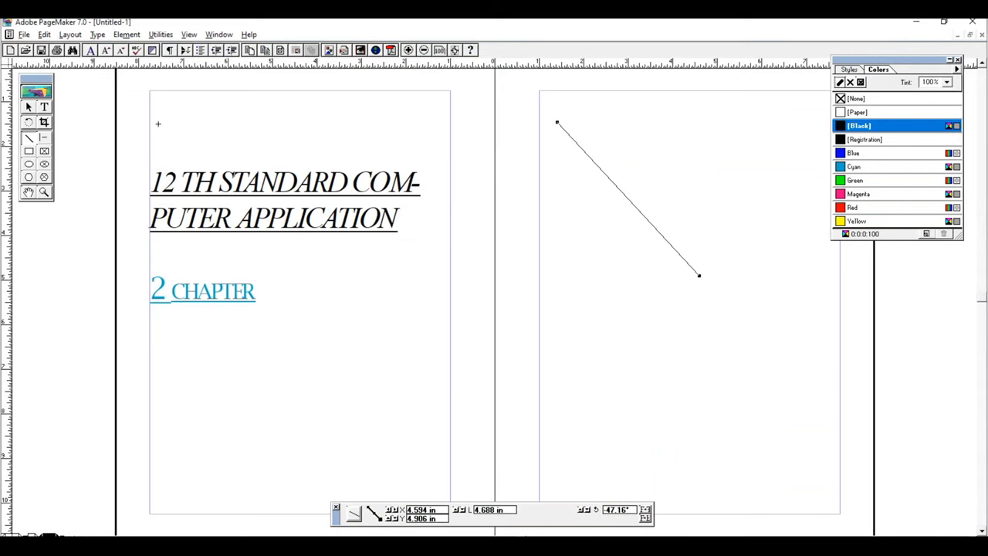
double_click(28, 139)
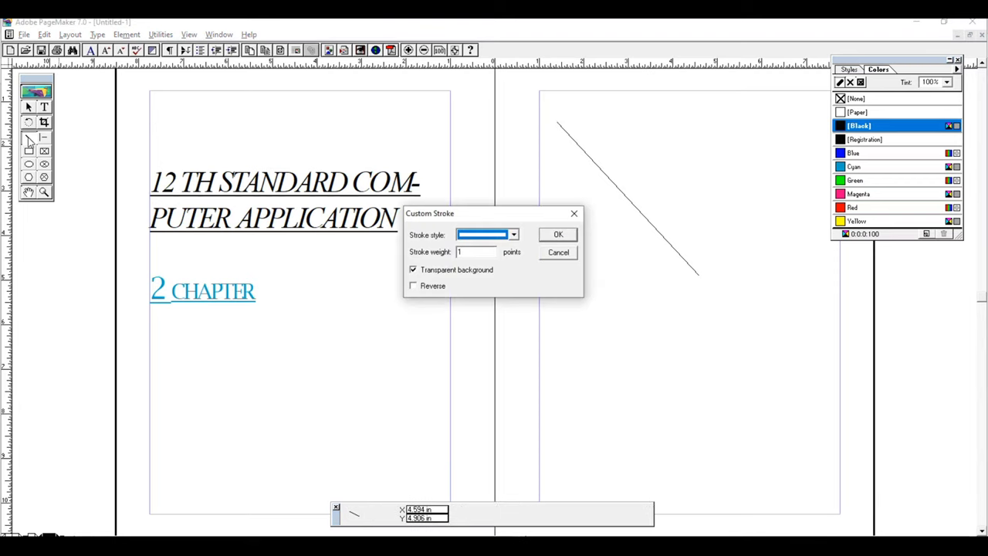
key("alt+Tab")
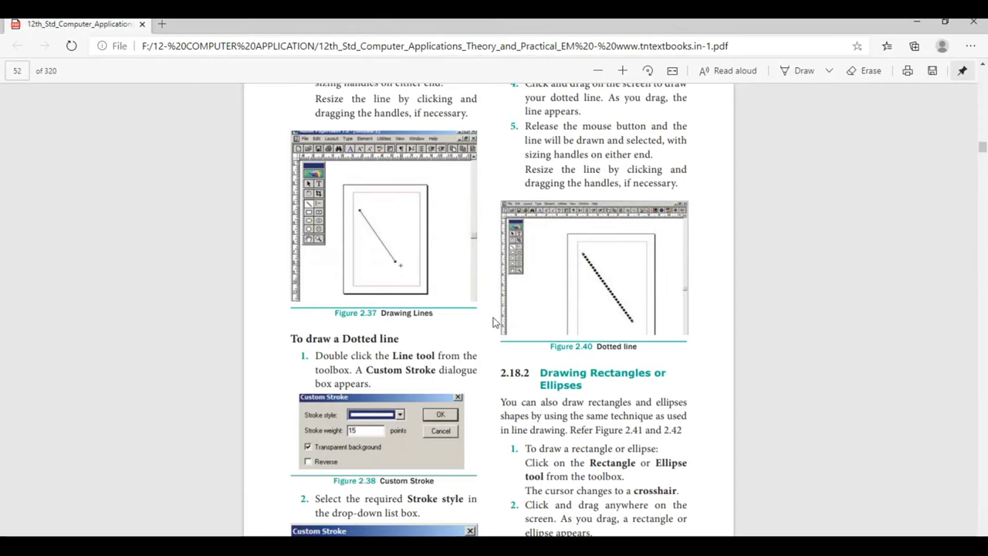
key("alt+Tab")
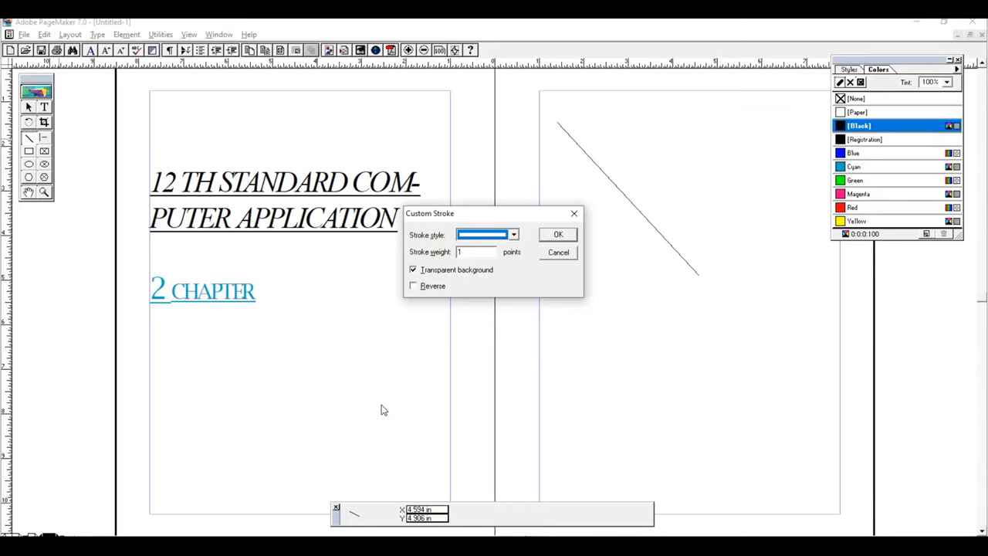
left_click(481, 253)
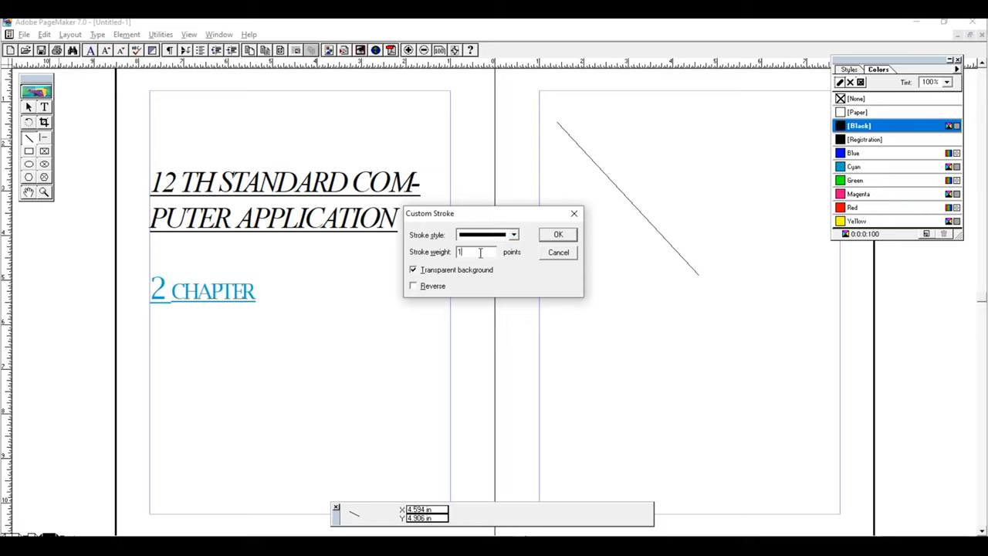
left_click(559, 235)
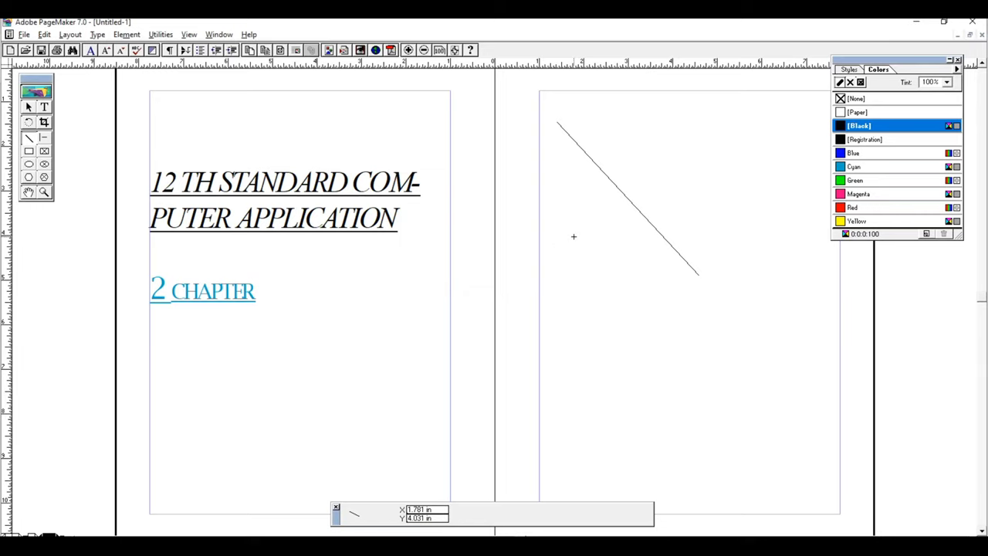
left_click_drag(576, 238, 729, 354)
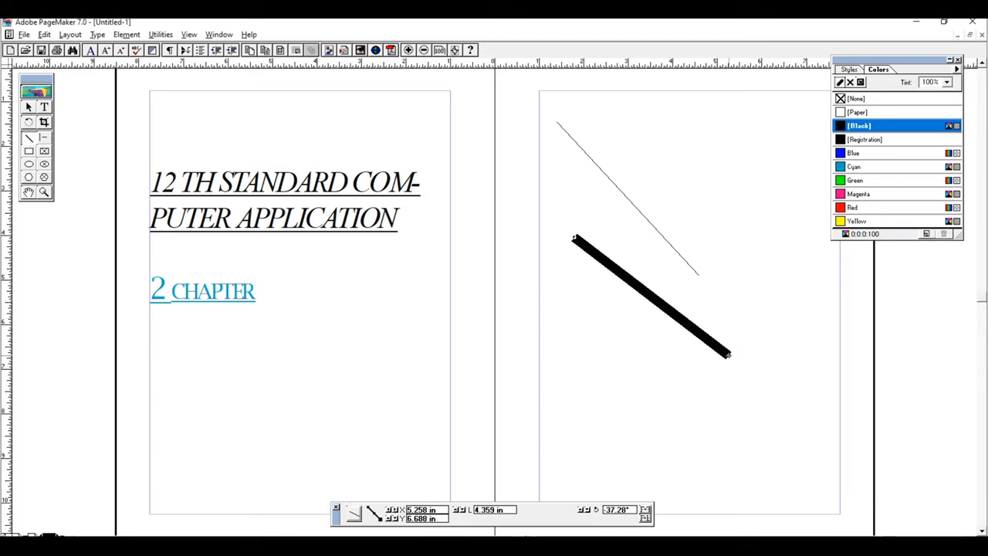
Step: Choose the round-dotted stroke style and draw a line about 3.7 in long, sloping down at about 35°, below the thick solid line
key("alt+Tab")
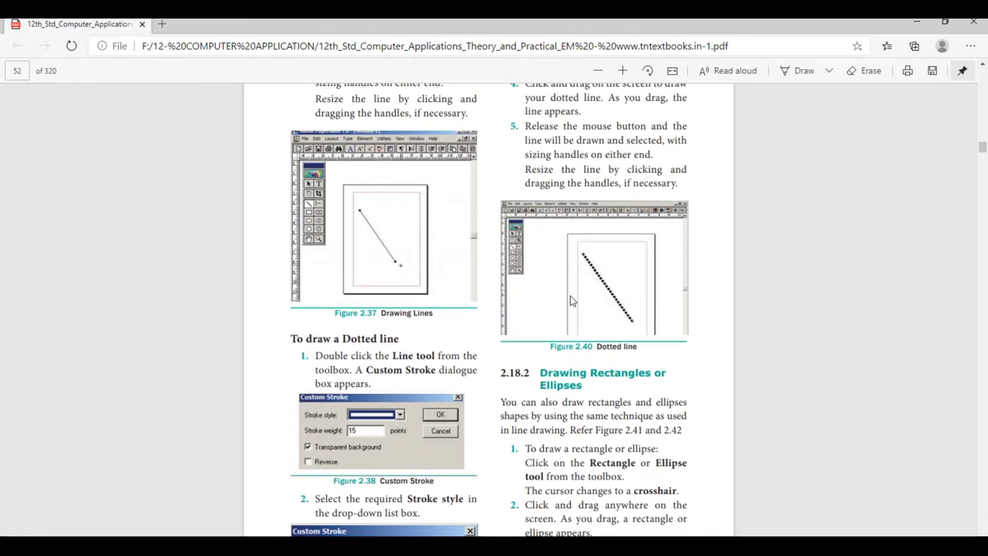
key("alt+Tab")
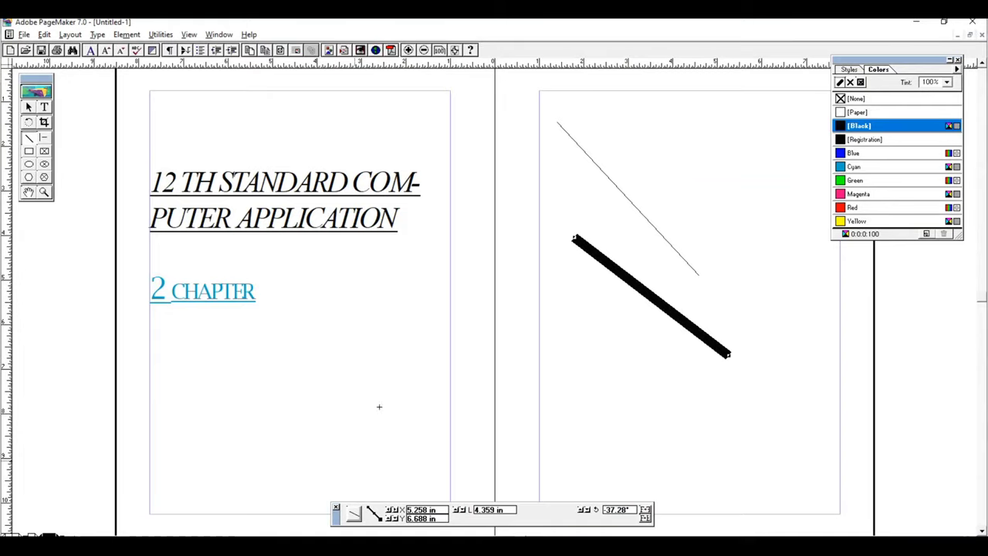
double_click(30, 139)
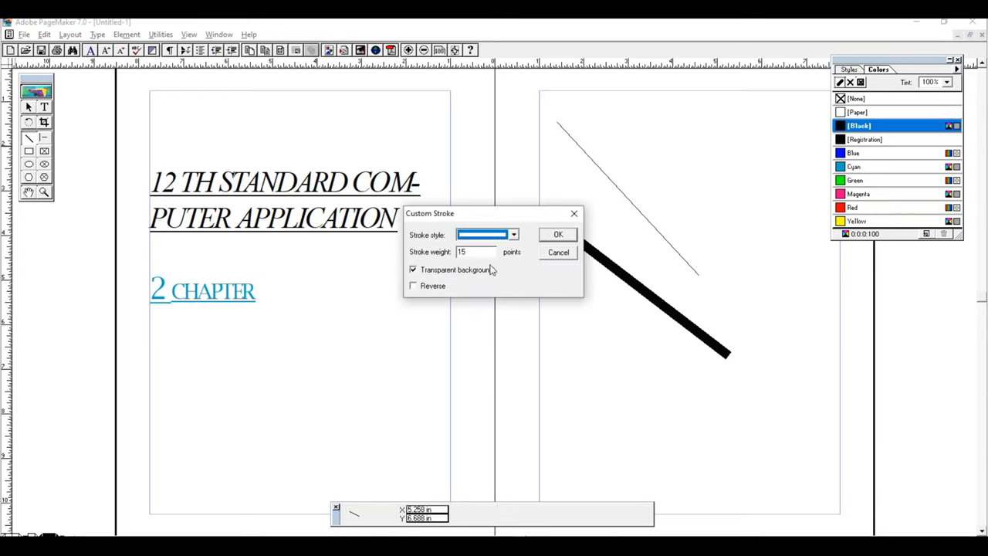
left_click(514, 235)
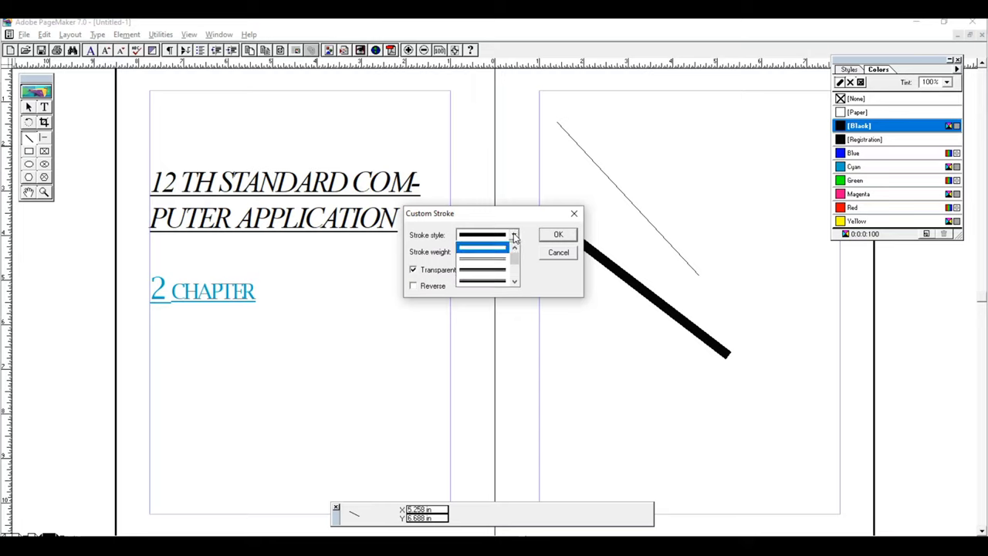
scroll(517, 268, "down", 1)
scroll(517, 268, "down", 1)
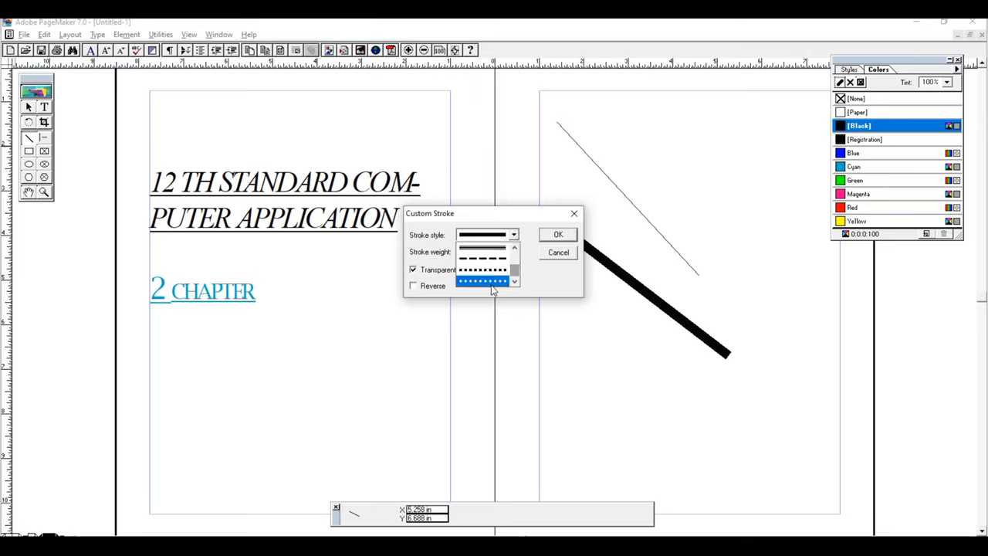
left_click(494, 283)
left_click(556, 236)
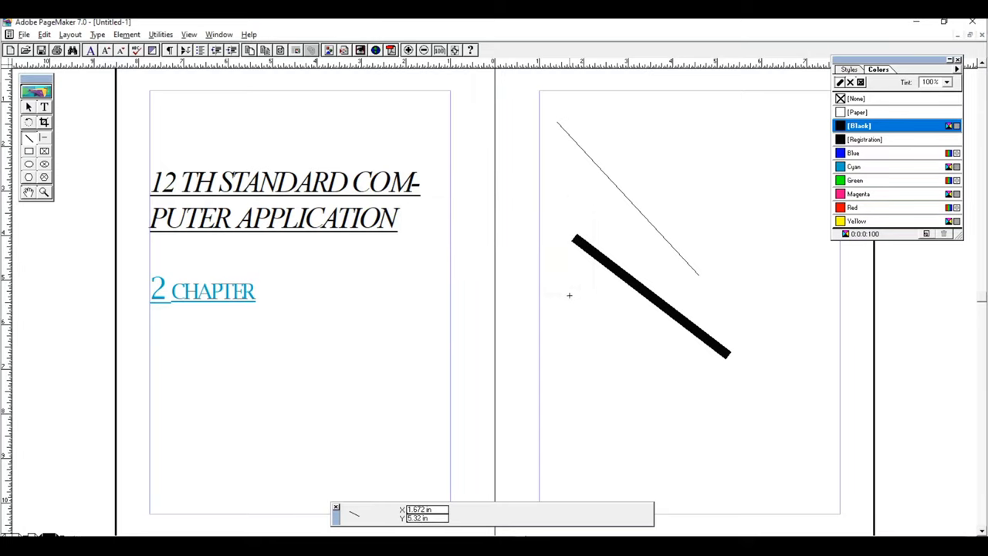
left_click_drag(569, 297, 700, 388)
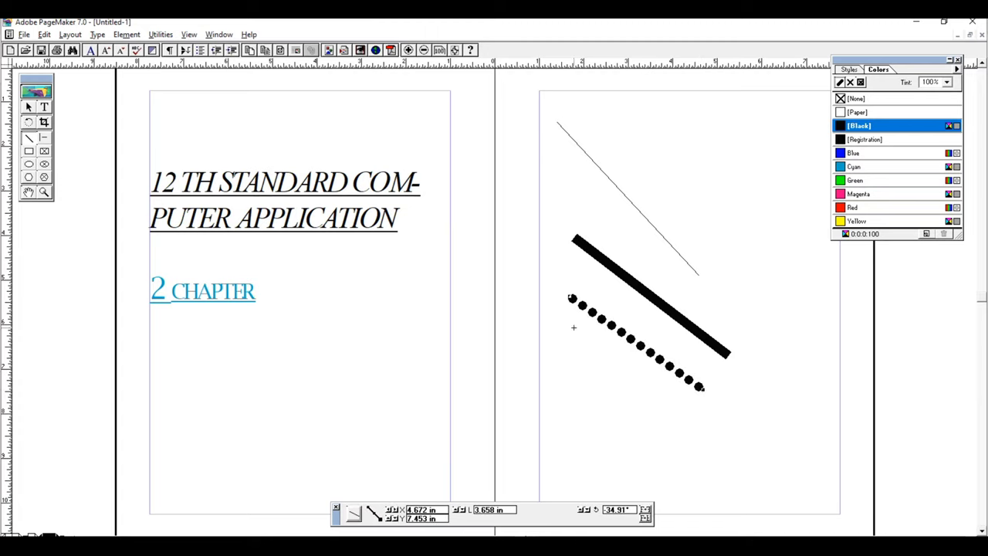
Step: Set the dotted stroke weight to 1 point and draw a line about 3.6 in long beside the thin solid line, sloping down at about 43°
double_click(28, 139)
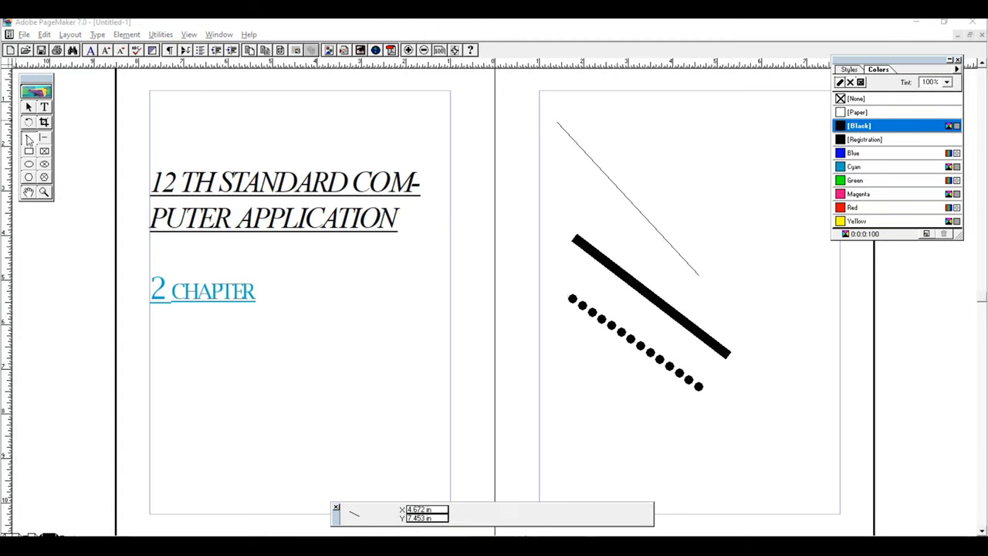
left_click(484, 252)
key("BackSpace")
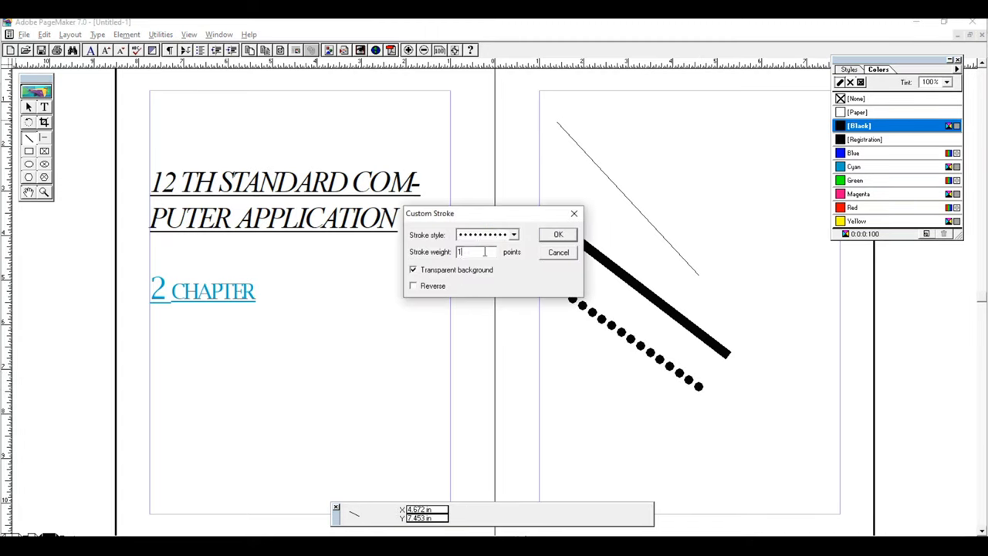
left_click(563, 234)
left_click_drag(665, 129, 781, 237)
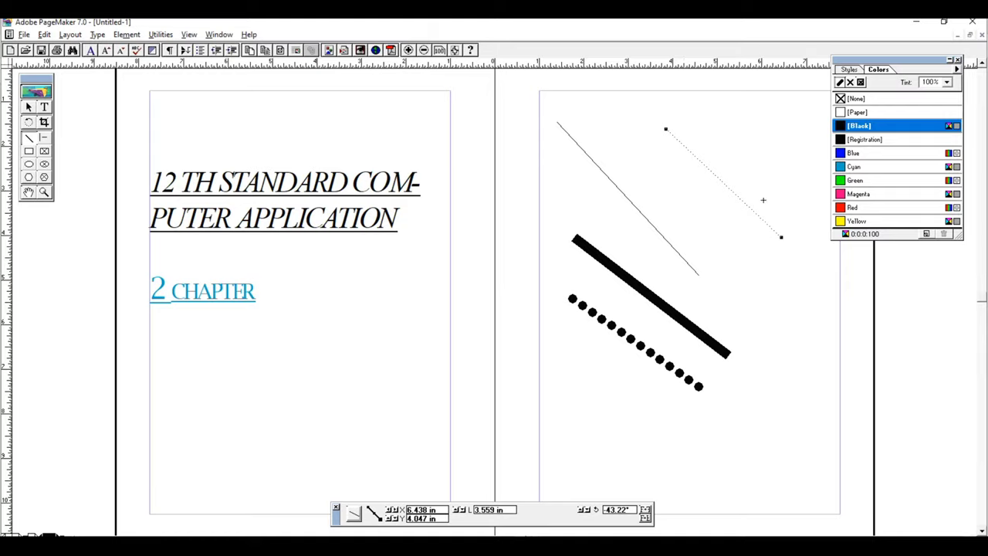
Step: Switch to the textbook PDF and read the instructions for drawing rectangles, ellipses, rounded-corner rectangles and polygons
key("alt+Tab")
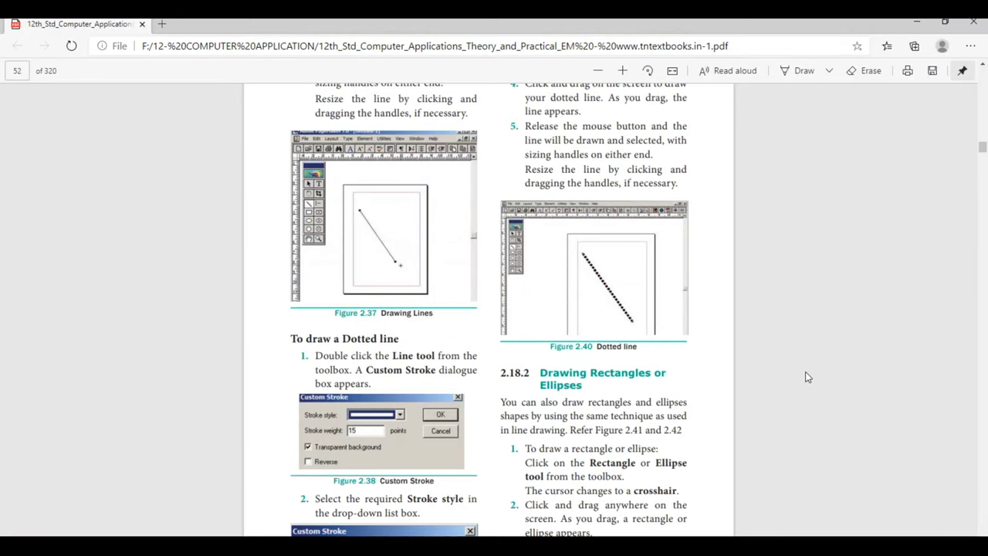
scroll(805, 377, "down", 5)
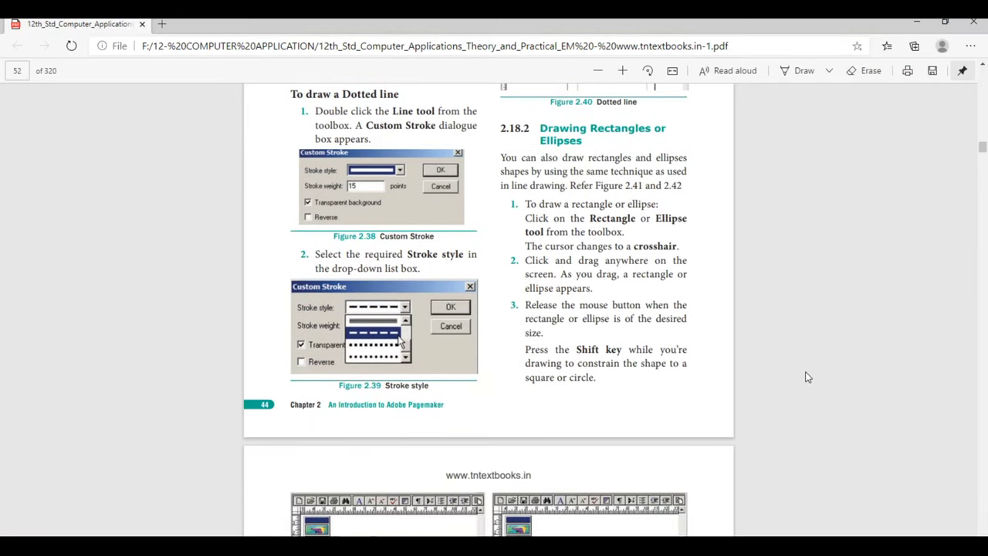
scroll(805, 377, "down", 5)
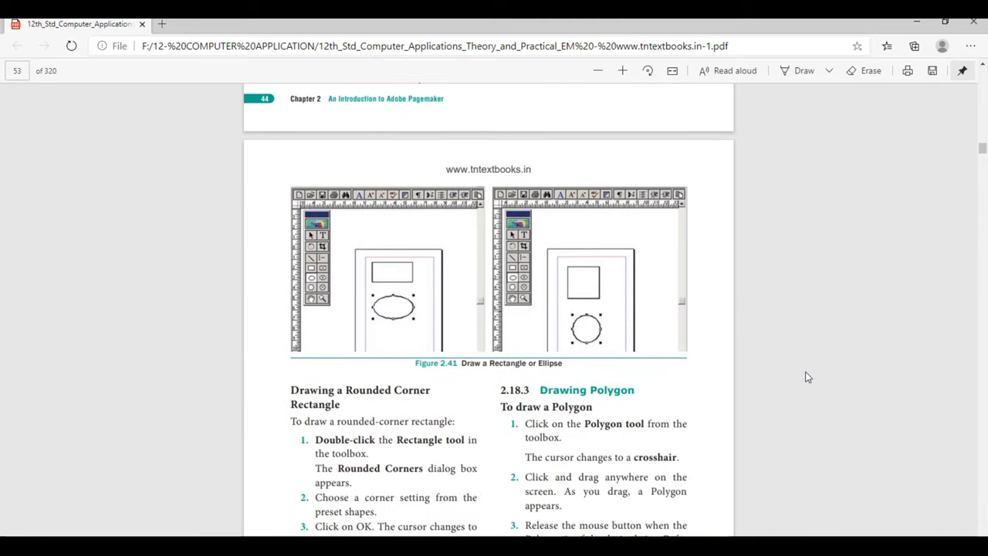
scroll(806, 377, "down", 2)
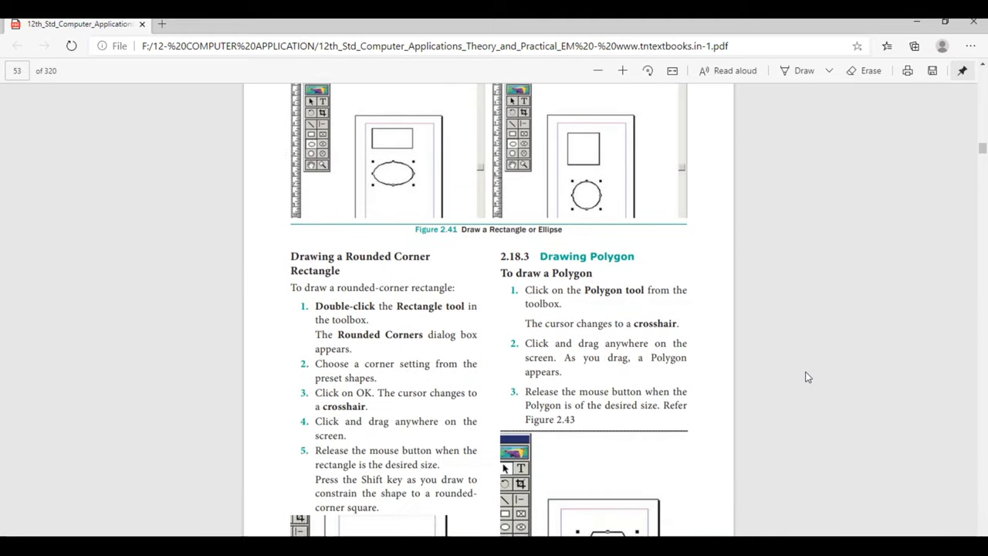
scroll(805, 377, "down", 5)
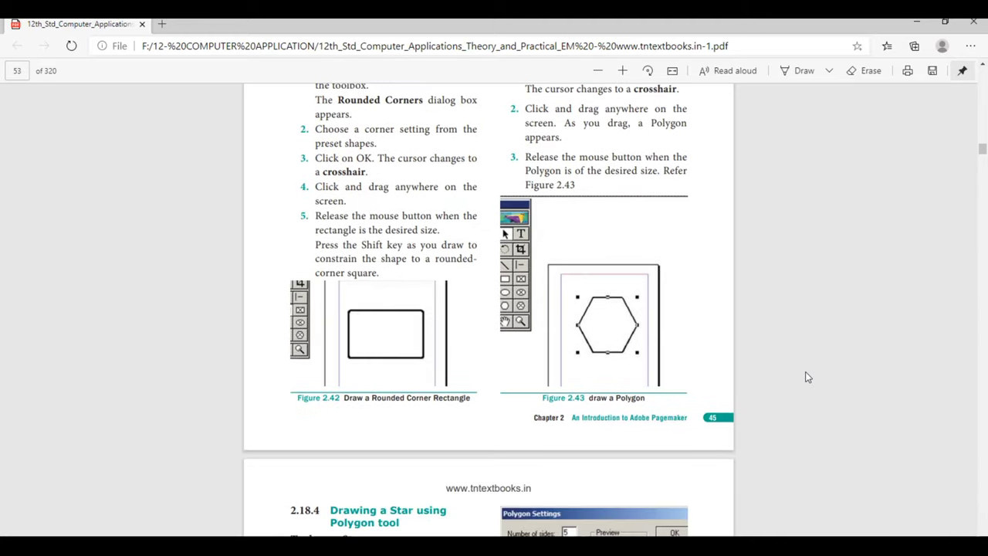
Step: Switch to PageMaker, choose the second rounded-corner preset, and draw a rectangle about 3.3 by 1.75 in below the "2 CHAPTER" text
key("alt+Tab")
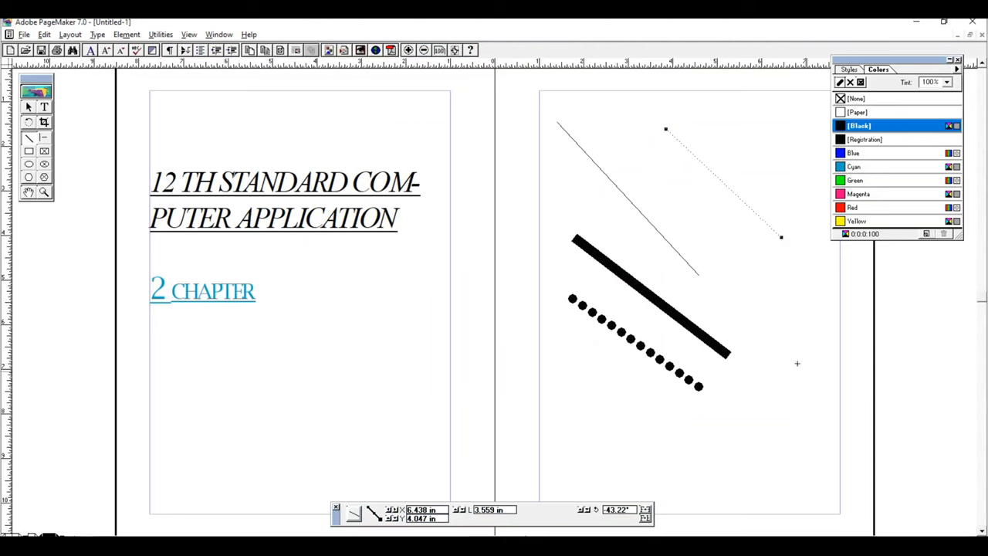
double_click(28, 152)
left_click(466, 240)
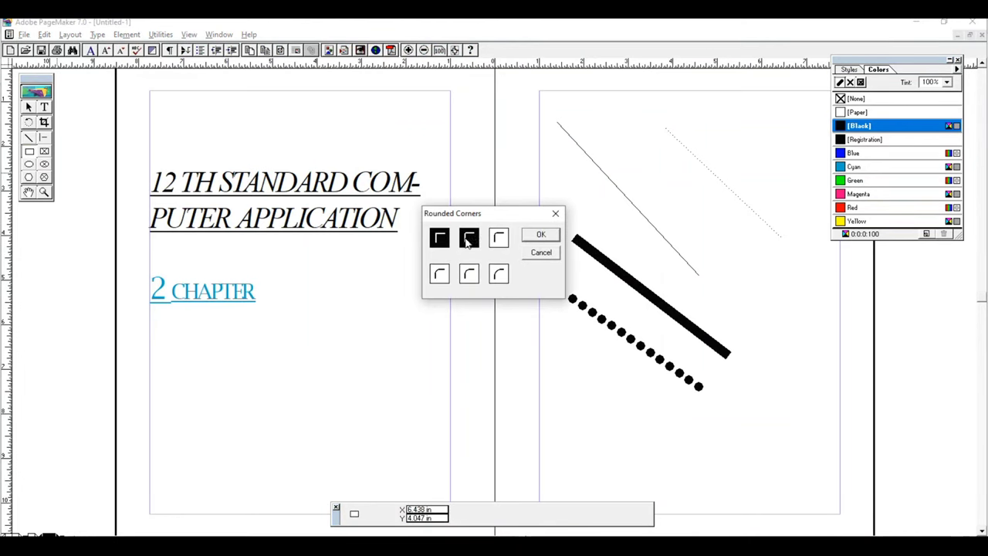
left_click(540, 234)
left_click_drag(229, 363, 375, 441)
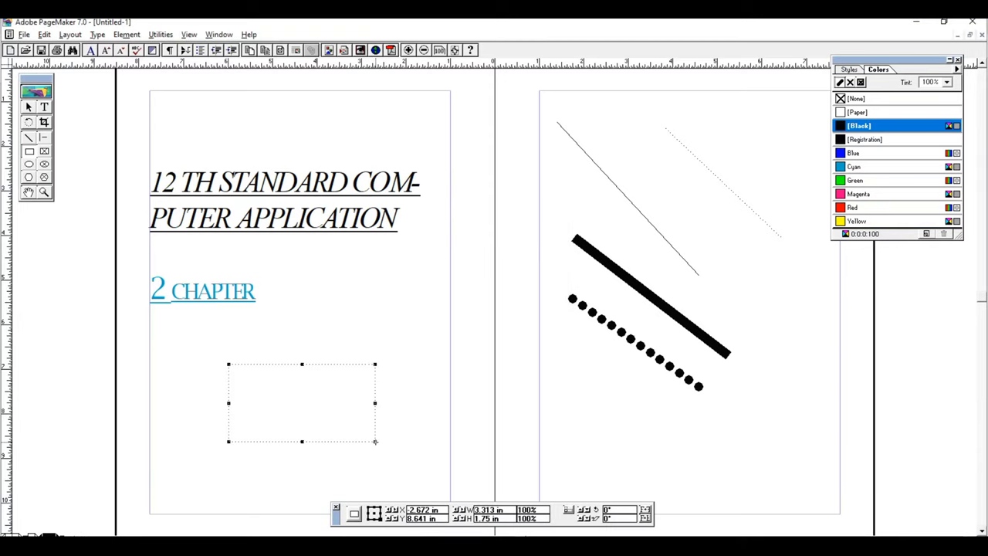
left_click(311, 308)
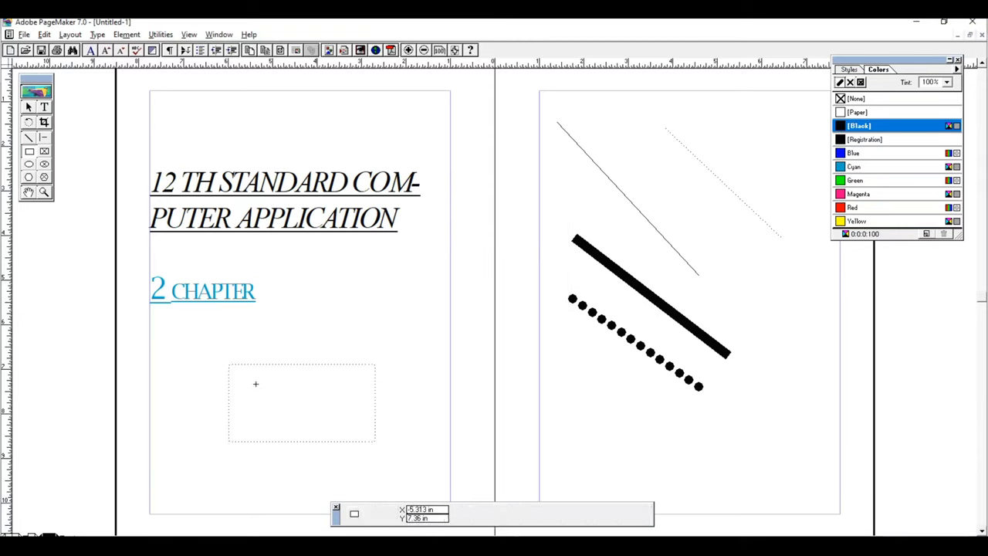
Step: Open the Ellipse tool's Fill and Stroke settings, look at the stroke and stroke colour options, and close them unchanged
double_click(28, 165)
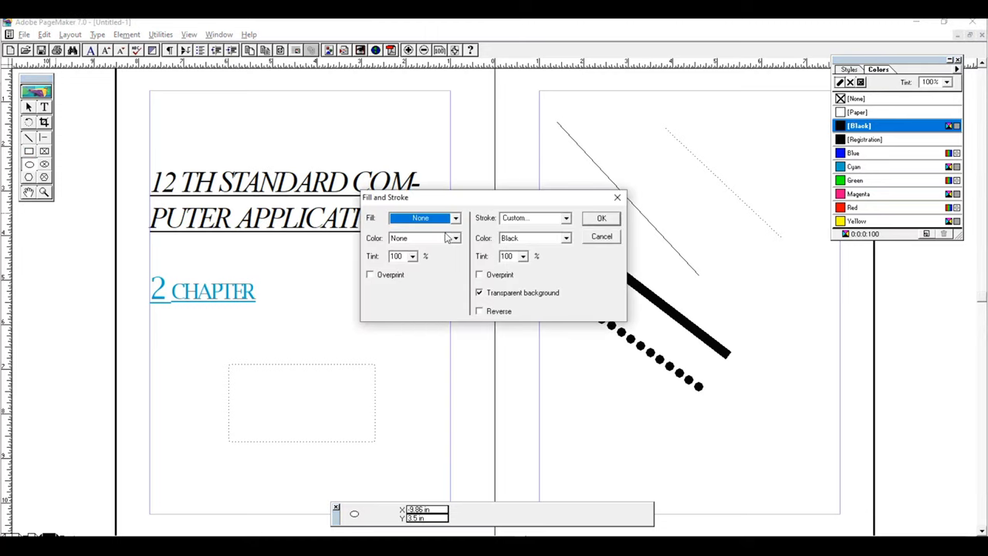
left_click(566, 219)
left_click(565, 220)
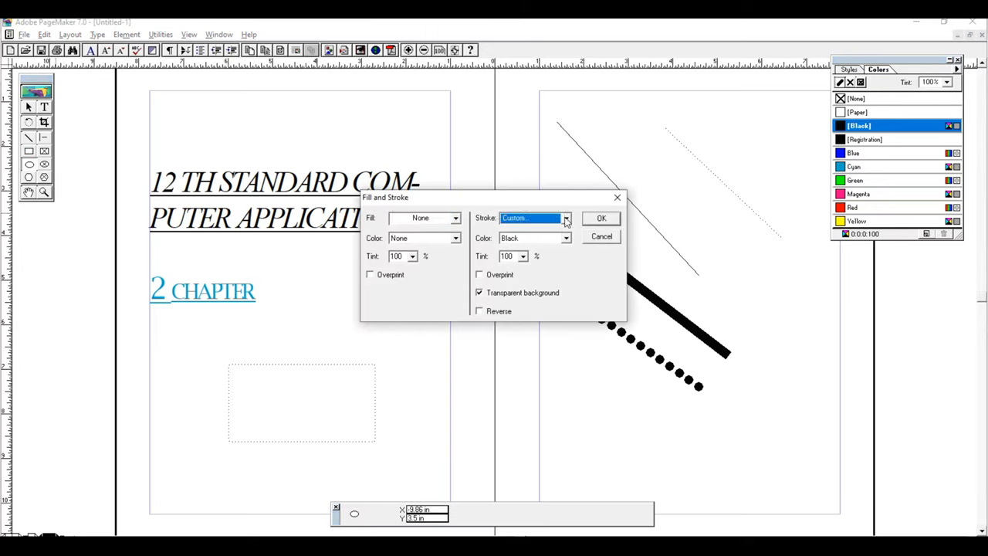
left_click(566, 239)
left_click(567, 242)
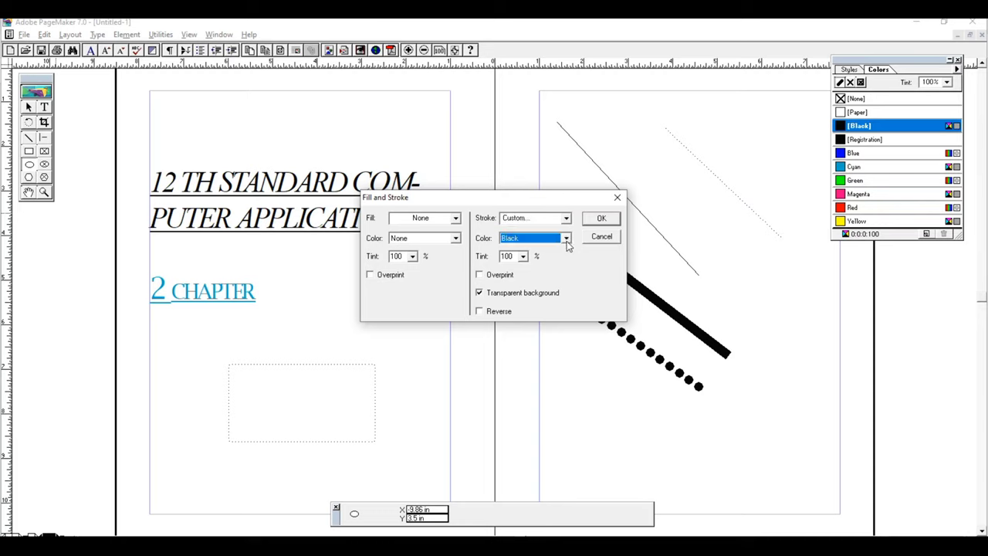
left_click(599, 220)
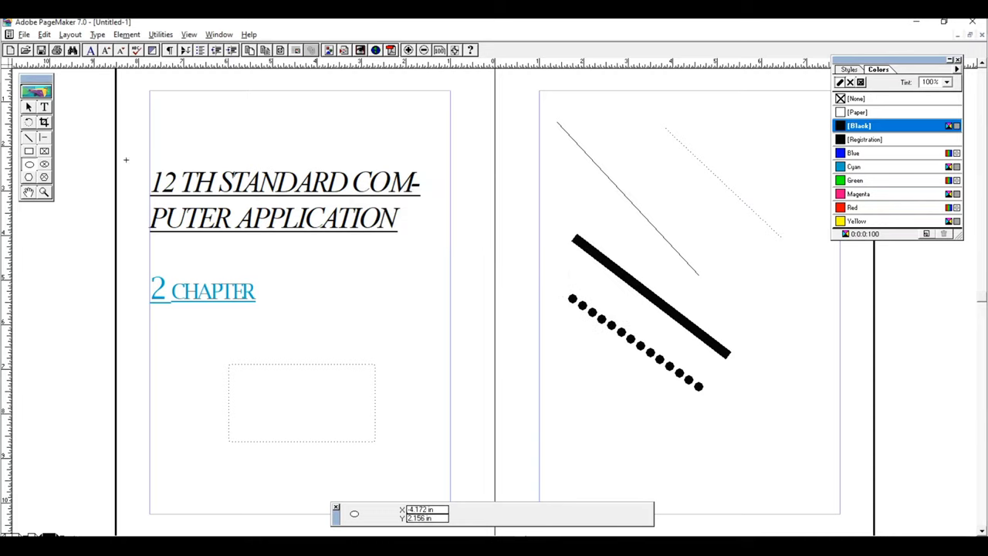
Step: Choose the third rounded-corner preset and draw a rectangle about 2.9 by 1.4 in beside the "2 CHAPTER" text
double_click(28, 152)
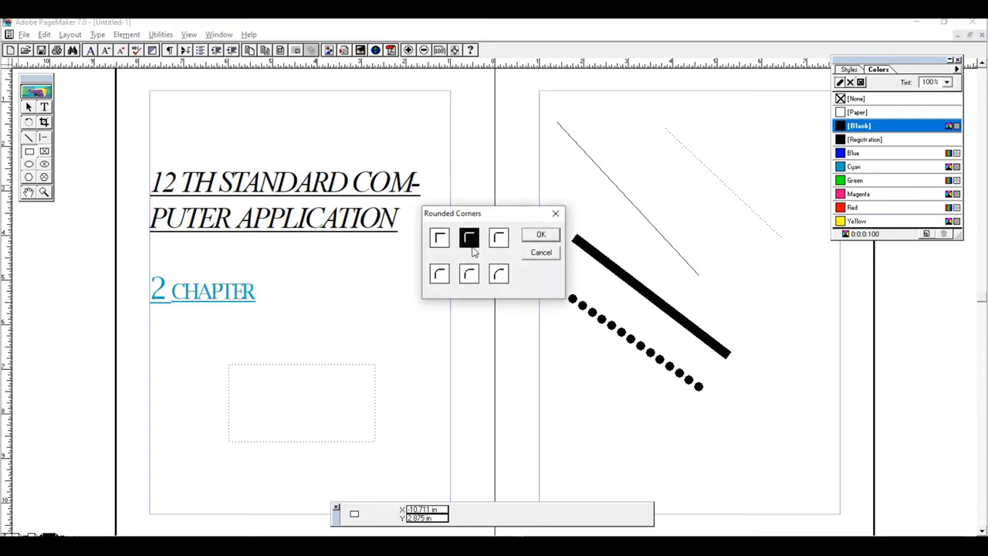
left_click(500, 238)
left_click(538, 235)
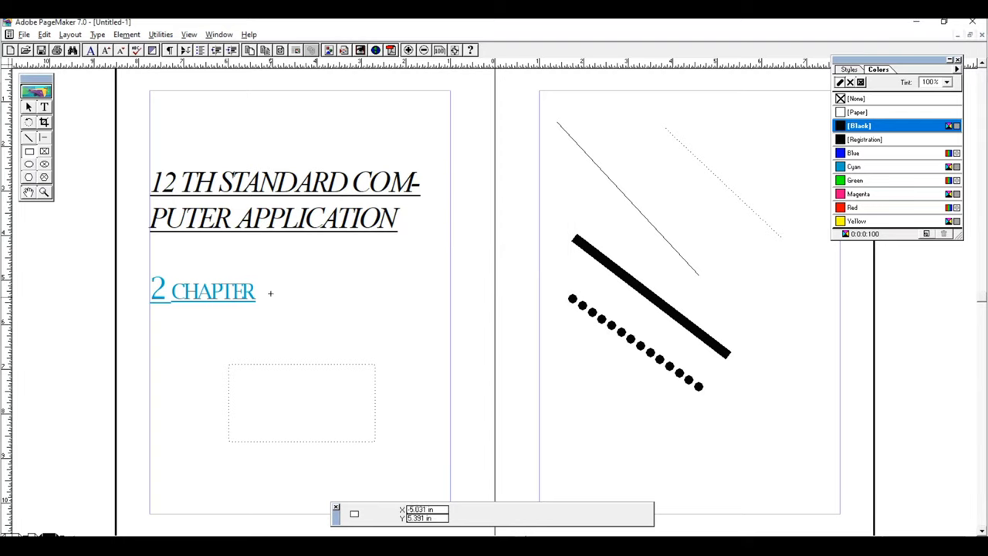
left_click_drag(282, 275, 410, 335)
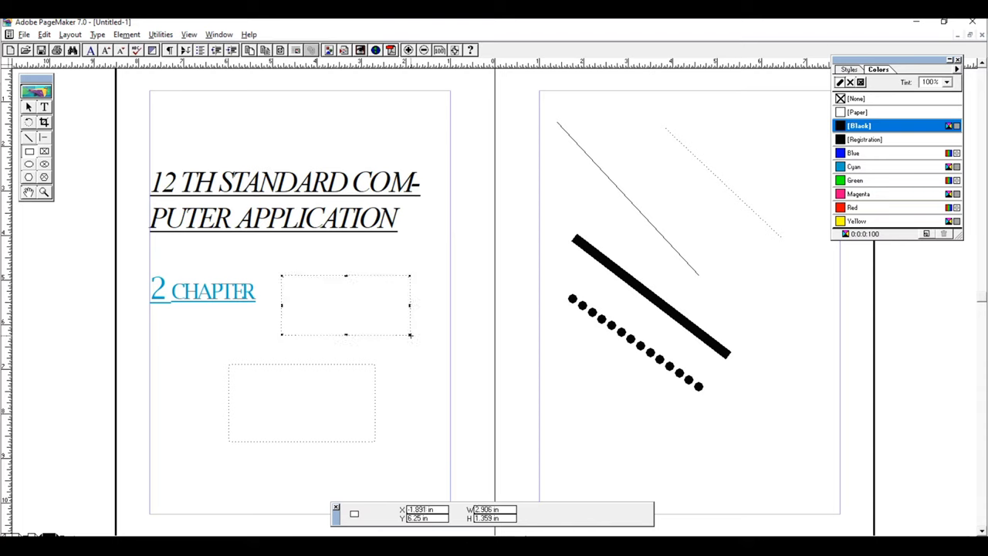
left_click(456, 275)
Step: Draw an ellipse frame about 3.4 by 2 in below the thick dotted line on the right-hand page
left_click(44, 165)
left_click_drag(581, 387, 730, 479)
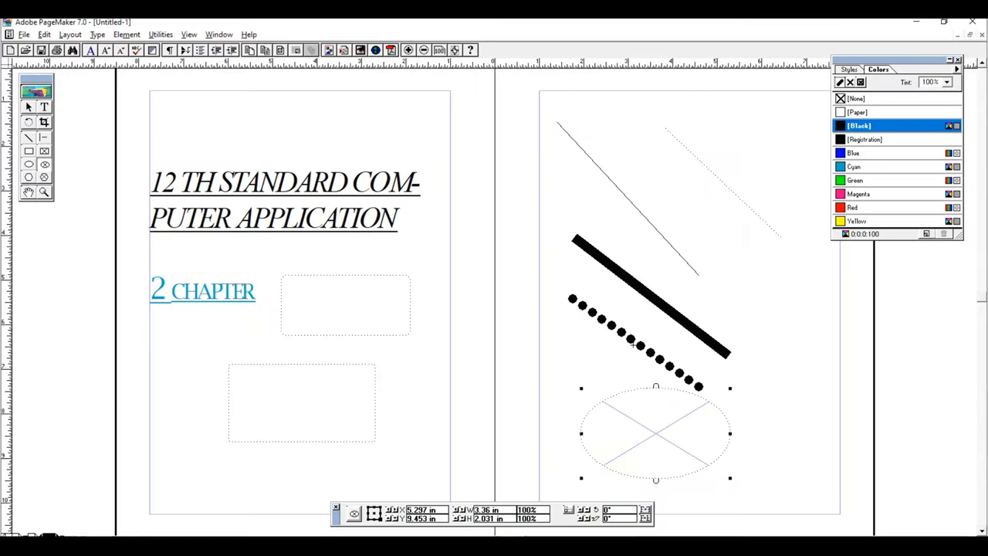
Step: Set the custom stroke to the thin double-line style and draw a diagonal line about 2.2 in long beside the thick black line
double_click(29, 137)
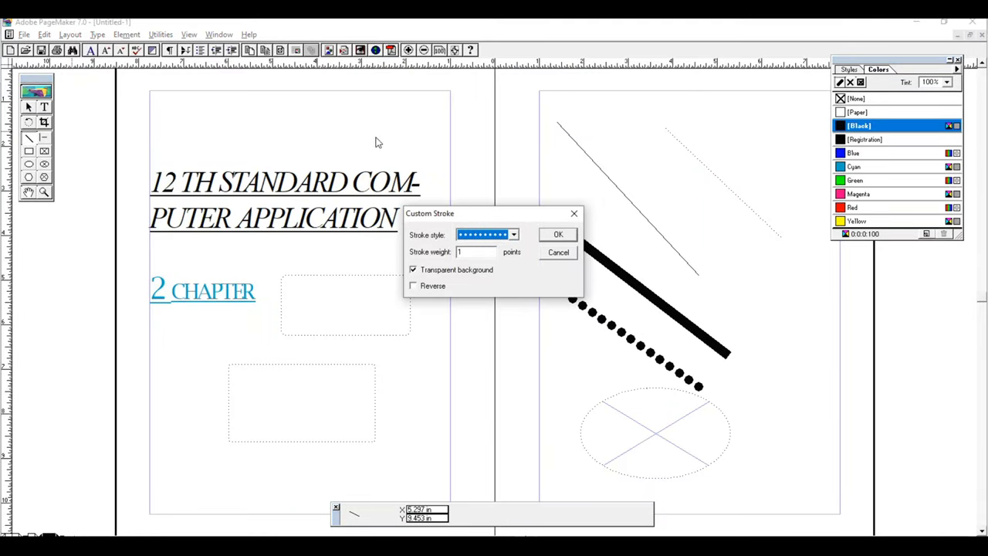
left_click(514, 235)
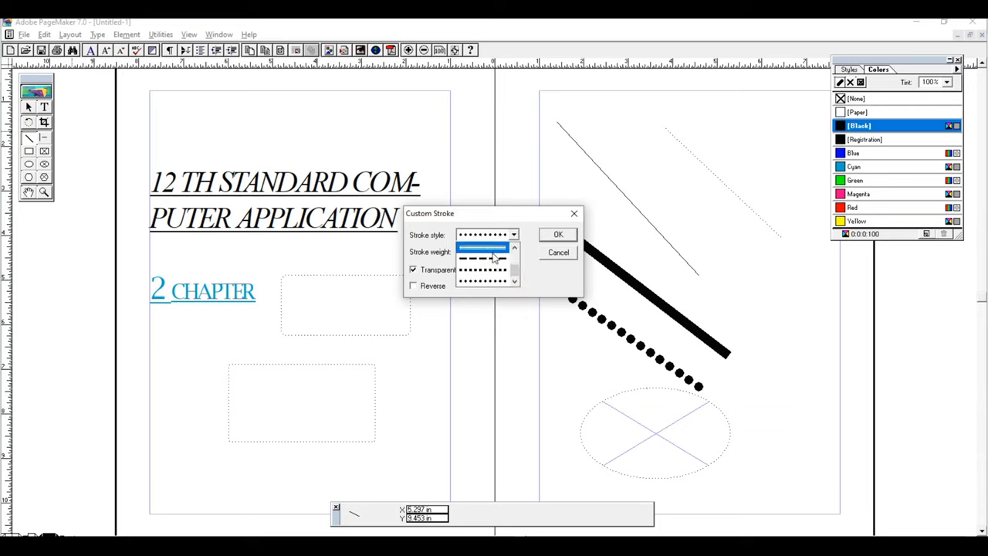
scroll(517, 257, "up", 3)
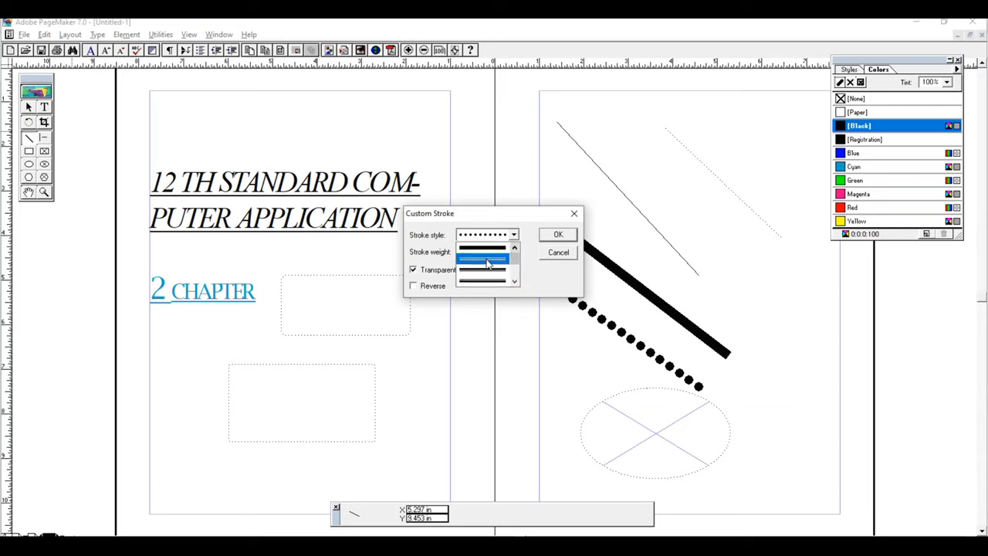
left_click(488, 261)
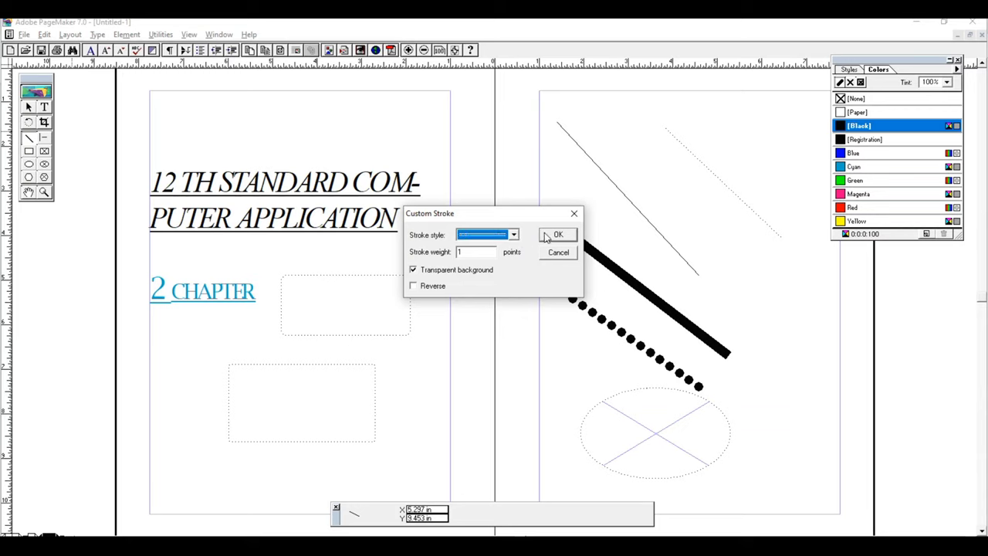
left_click(553, 235)
left_click_drag(753, 313, 820, 383)
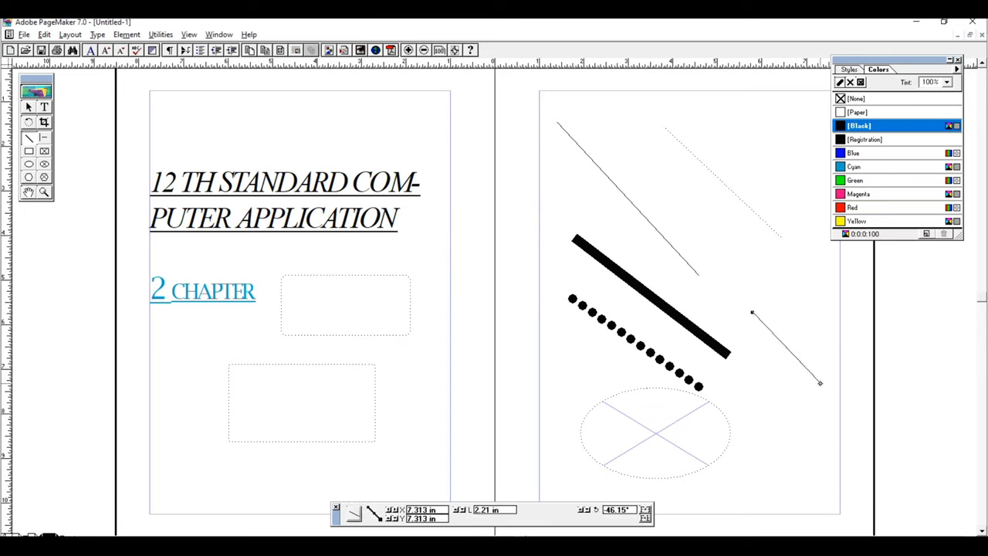
Step: Draw an ellipse about 2.6 by 1.7 in overlapping the lower rounded rectangle on the left-hand page
left_click(29, 165)
mouse_move(276, 394)
left_mouse_down()
mouse_move(370, 467)
mouse_move(393, 471)
left_mouse_up()
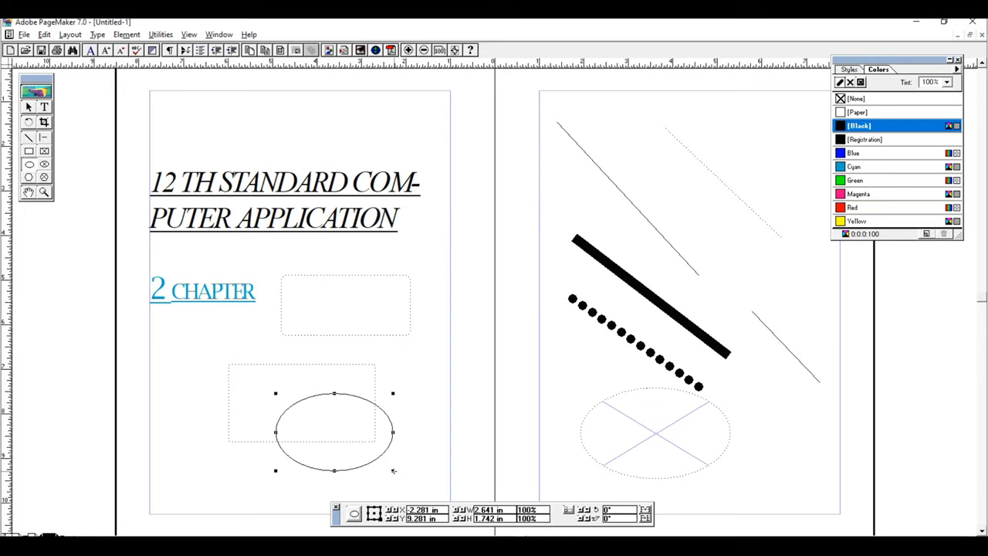
Step: Switch to the textbook PDF, read section 2.18.4 on drawing a star with the Polygon tool, and return to PageMaker
key("alt+Tab")
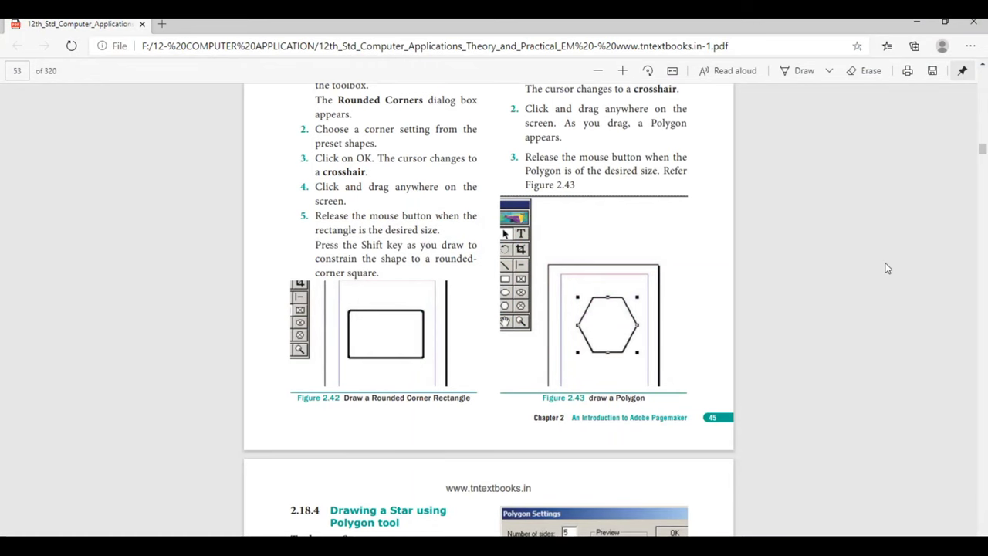
scroll(884, 262, "down", 3)
scroll(887, 268, "down", 2)
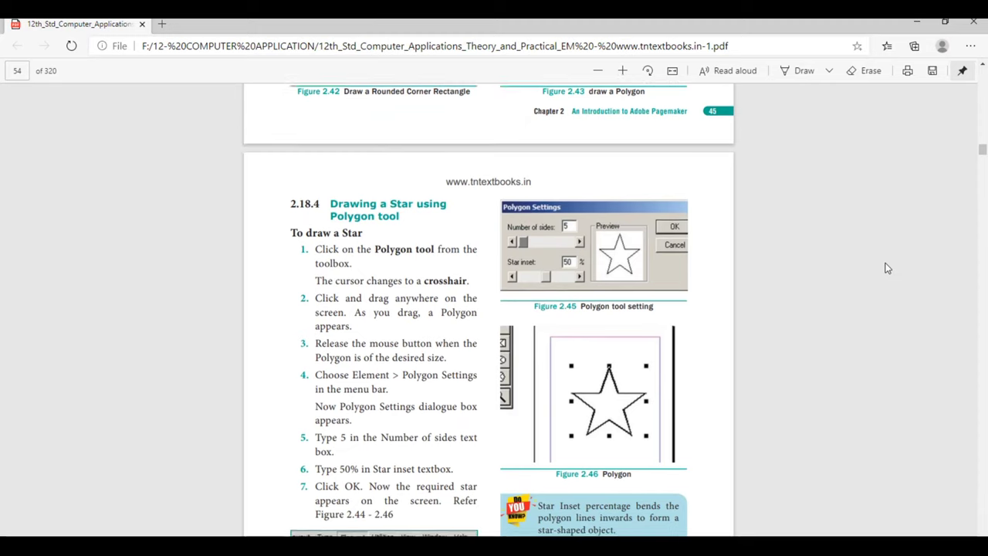
scroll(887, 268, "down", 1)
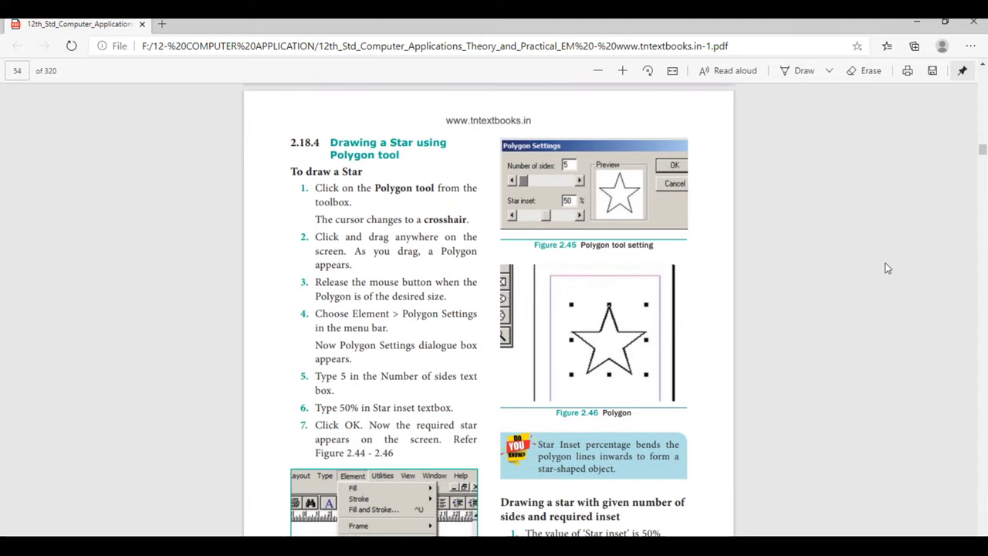
scroll(886, 268, "down", 3)
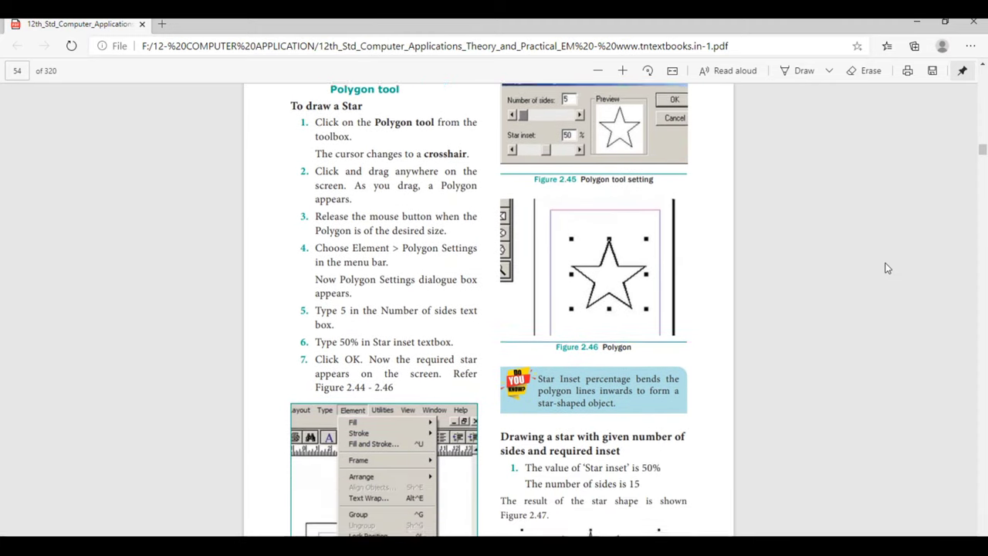
scroll(887, 268, "up", 3)
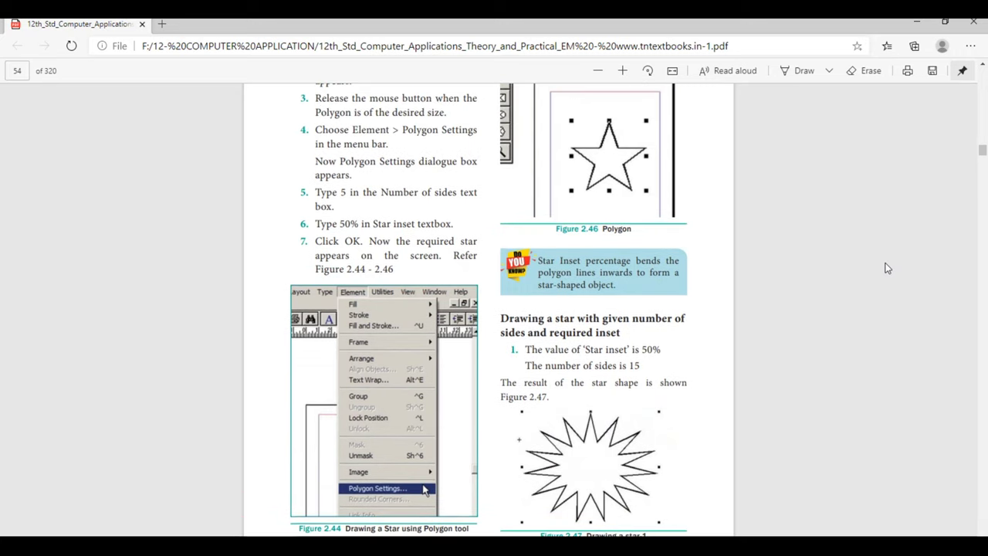
scroll(887, 268, "up", 3)
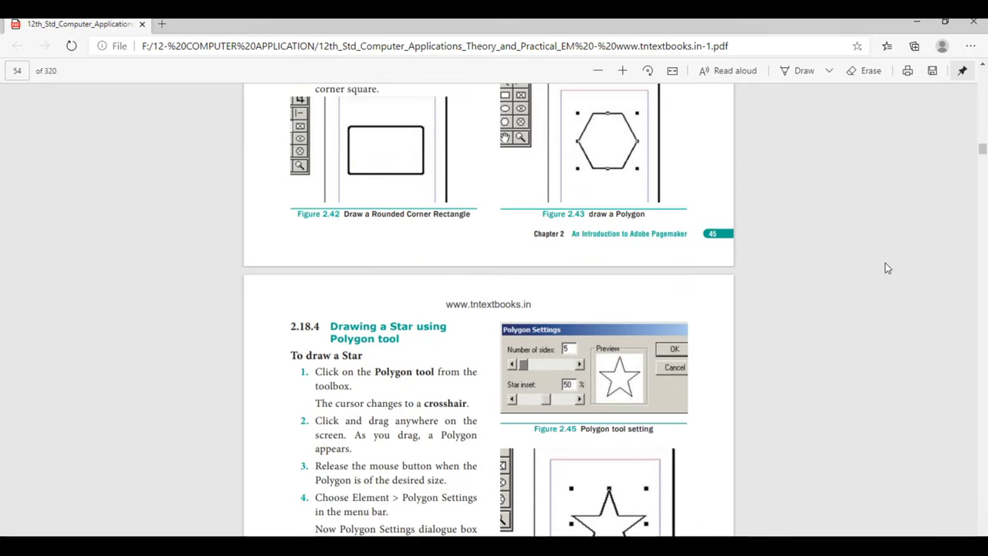
scroll(886, 268, "down", 2)
scroll(886, 268, "down", 1)
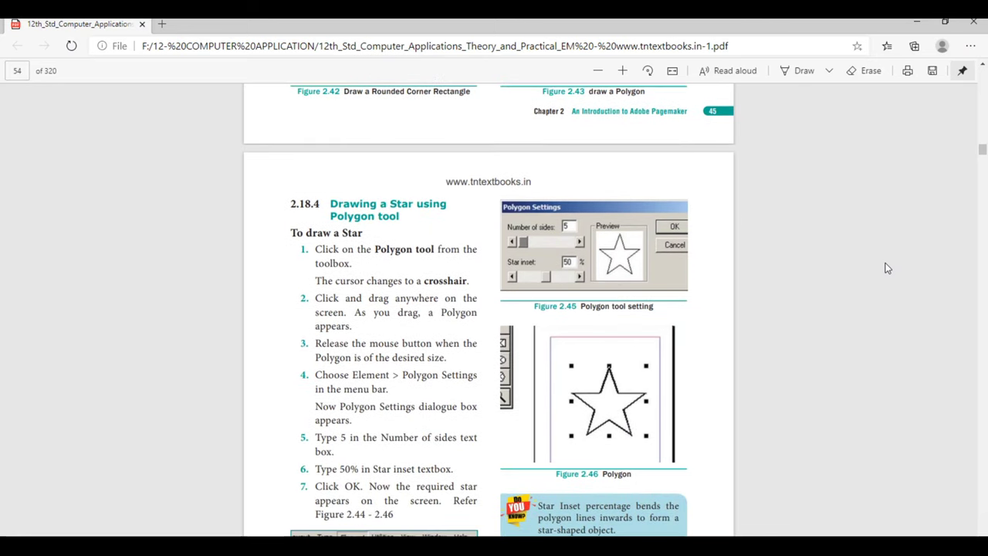
key("alt+Tab")
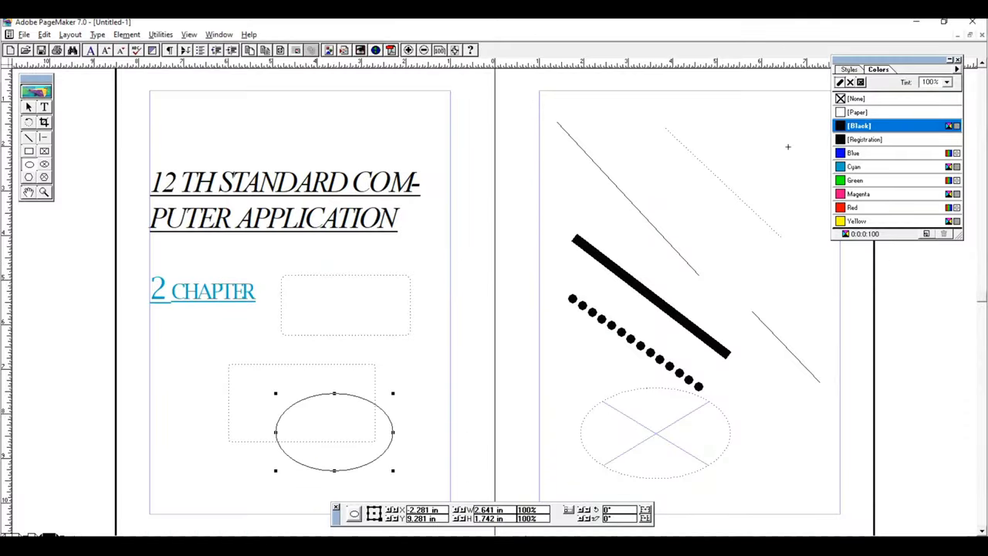
key("alt+Tab")
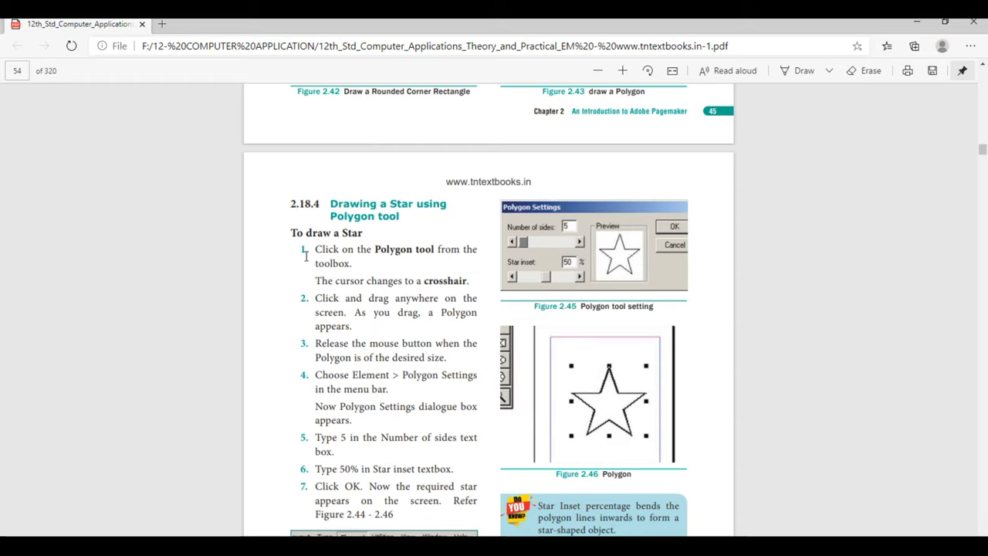
key("alt+Tab")
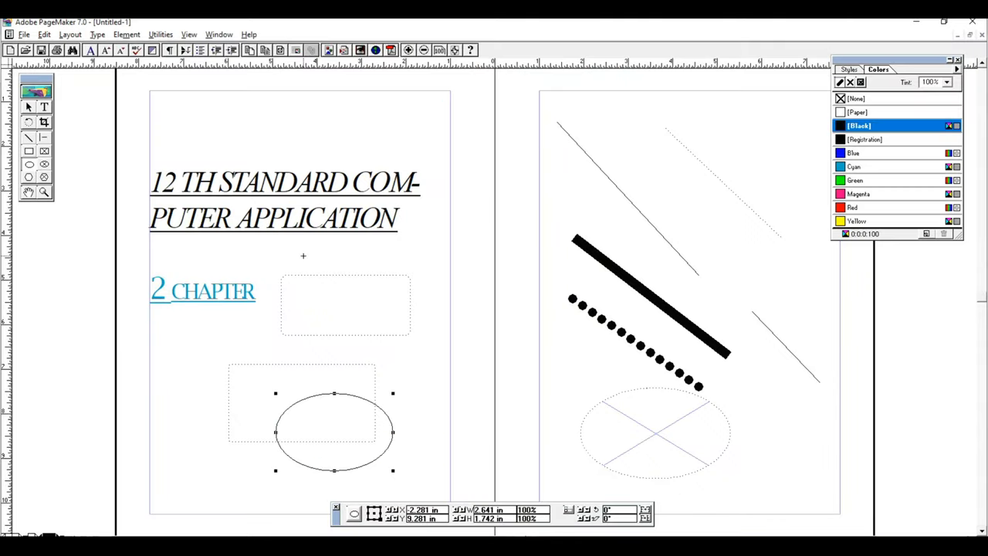
Step: Set the Polygon tool to 5 sides with a 50% star inset and draw a star about 4 by 2.7 in on the right-hand page
double_click(29, 178)
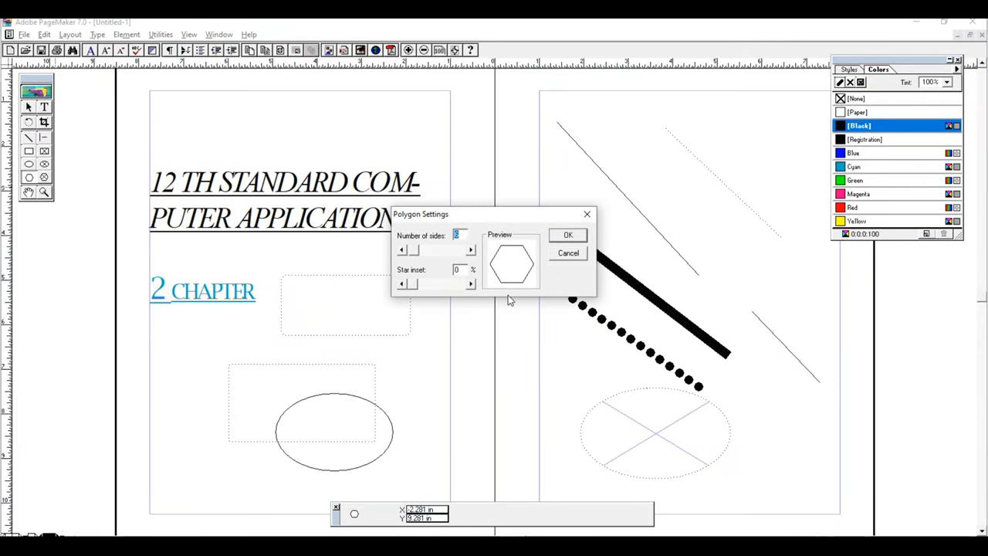
key("alt+Tab")
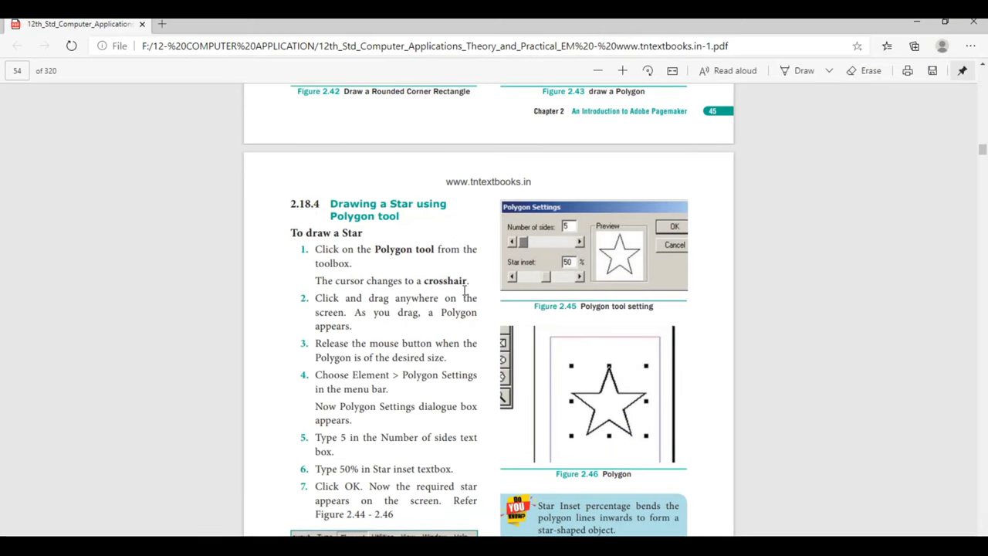
key("alt+Tab")
key("alt+Tab")
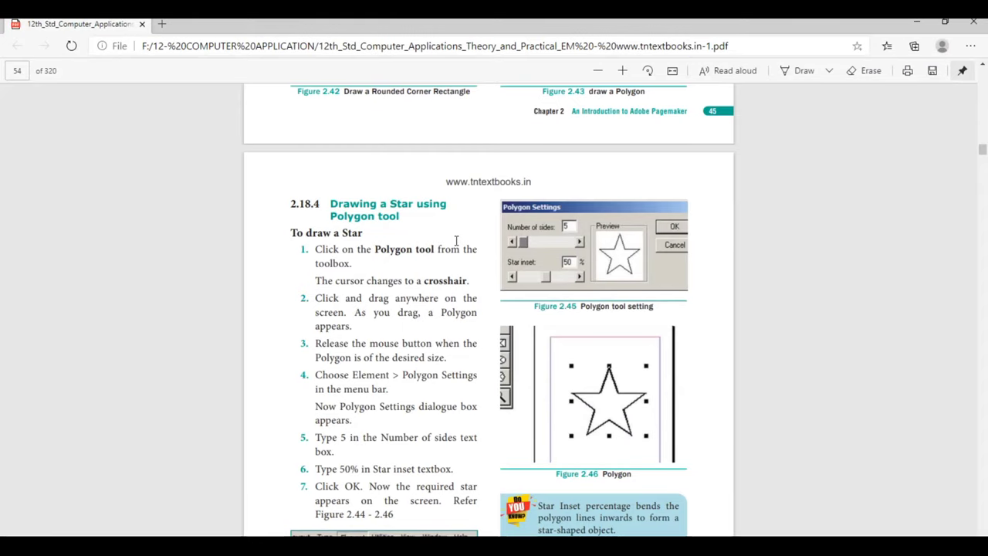
key("alt+Tab")
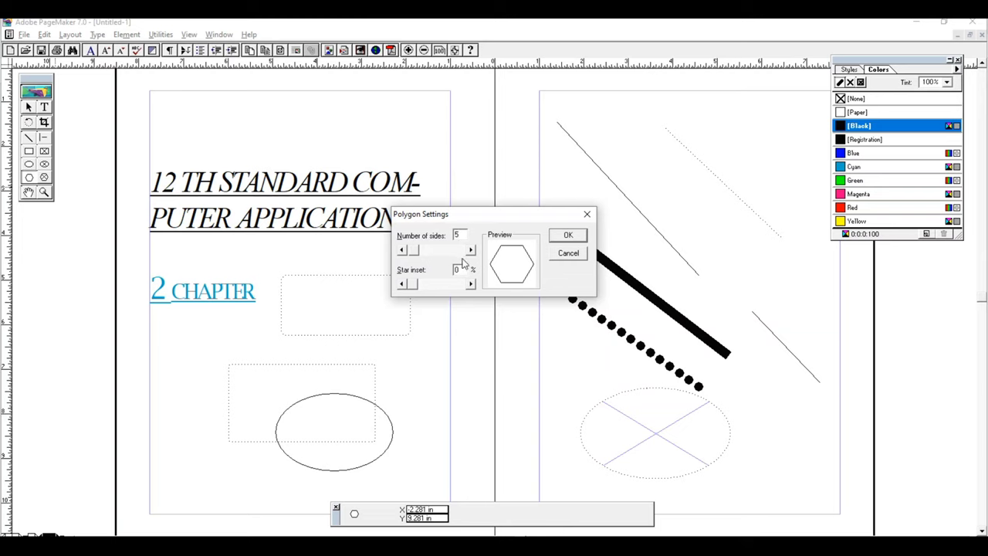
key("Tab")
key("alt+Tab")
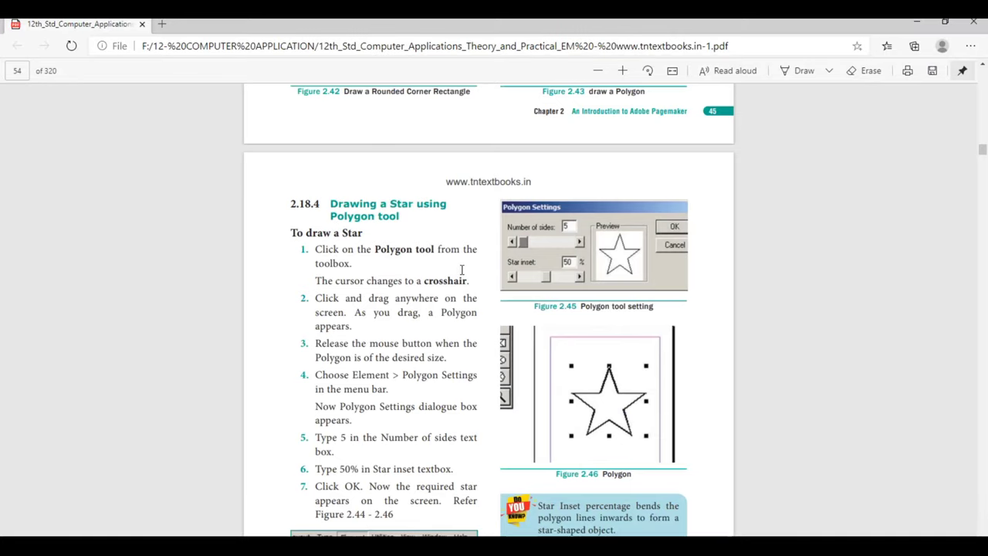
key("alt+Tab")
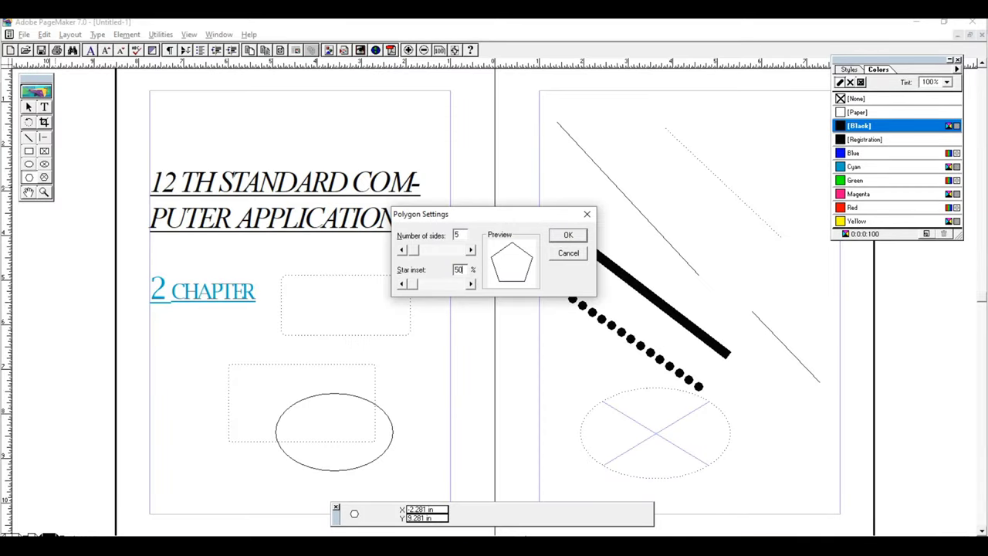
key("alt+Tab")
key("alt+Tab")
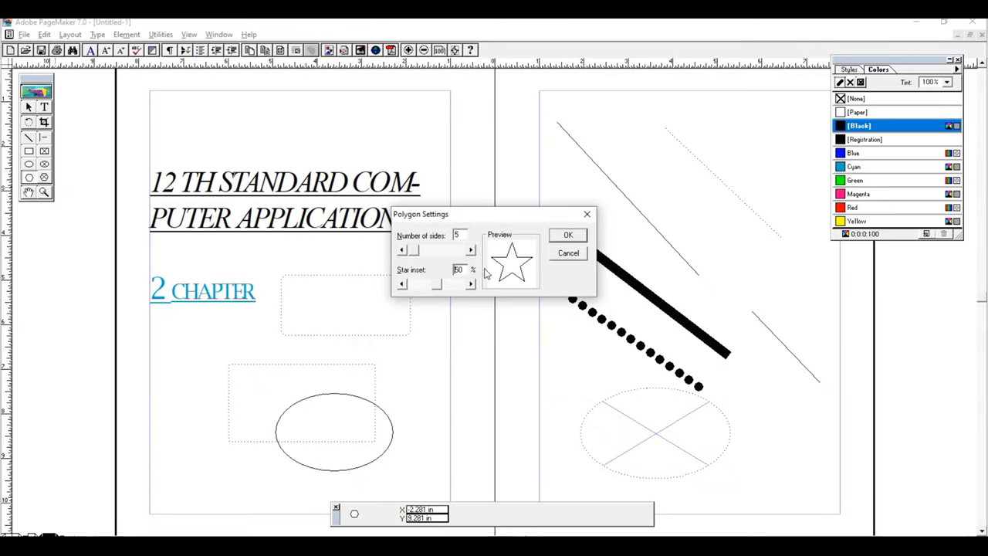
left_click(568, 236)
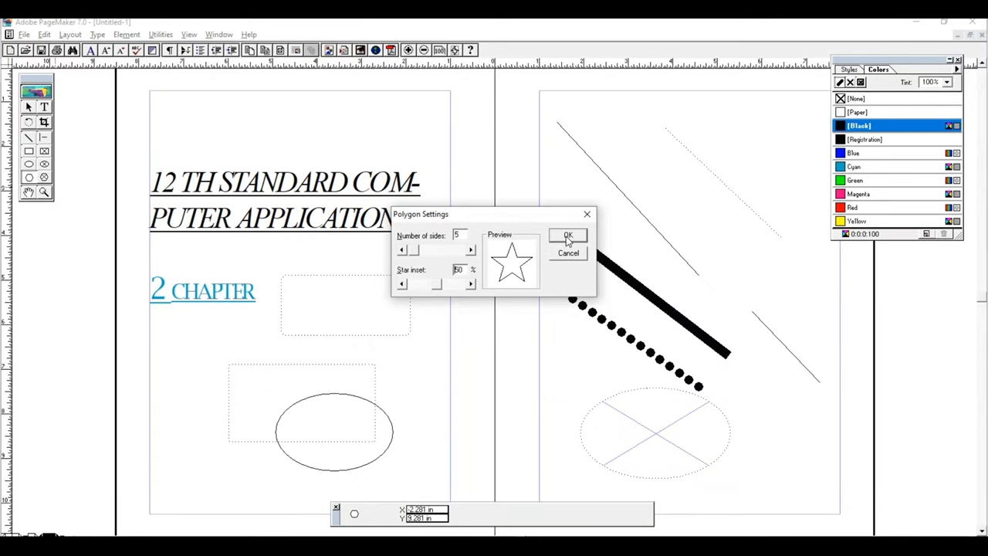
mouse_move(617, 156)
left_mouse_down()
mouse_move(705, 249)
mouse_move(796, 276)
left_mouse_up()
Step: Consult the textbook's first given-sides star example and set the selected star's number of sides to 15 in PageMaker
key("alt+Tab")
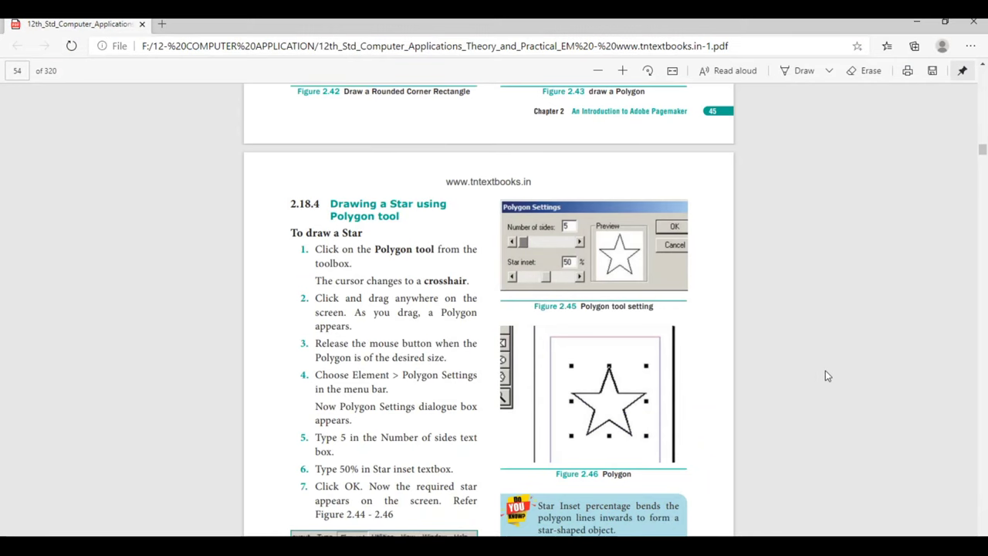
scroll(825, 375, "down", 3)
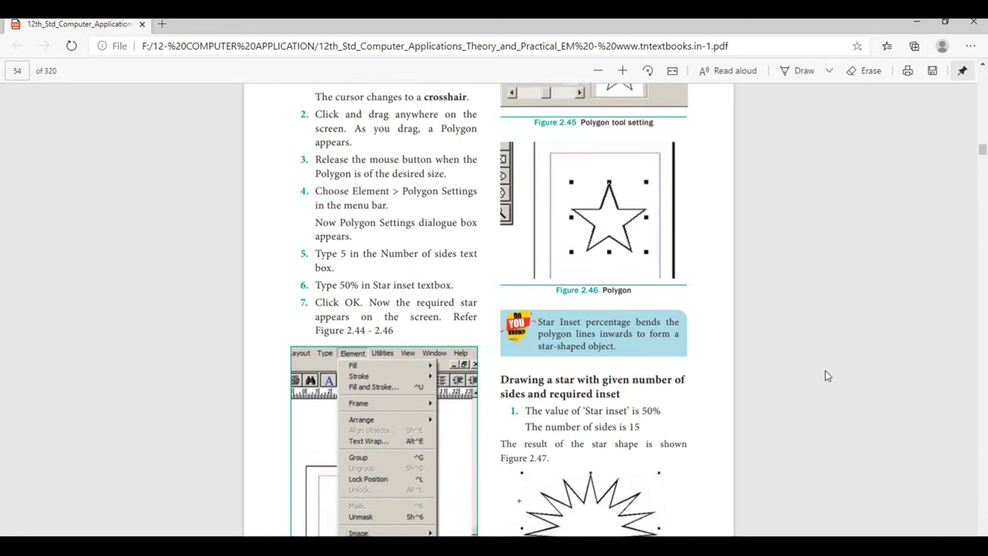
scroll(825, 375, "up", 3)
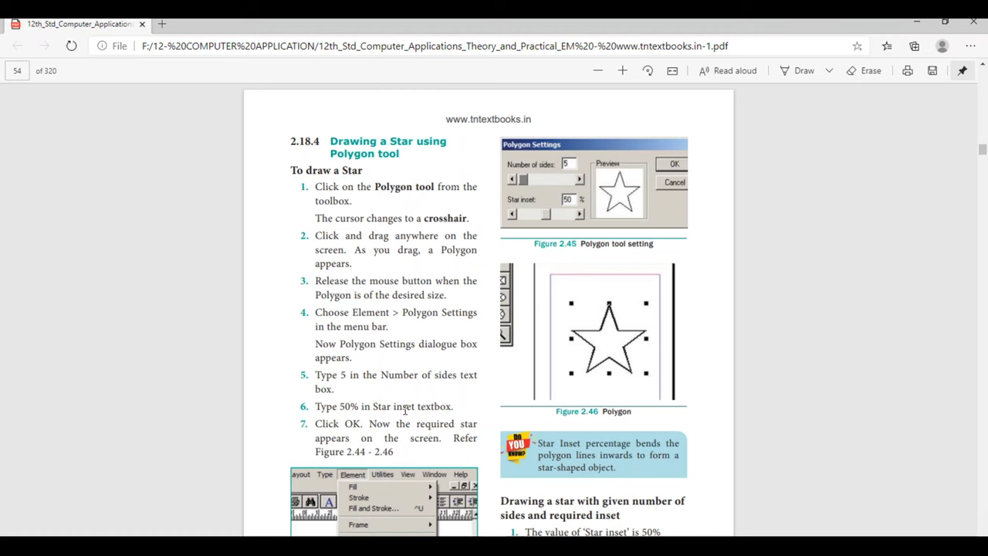
scroll(987, 183, "down", 5)
scroll(987, 183, "up", 2)
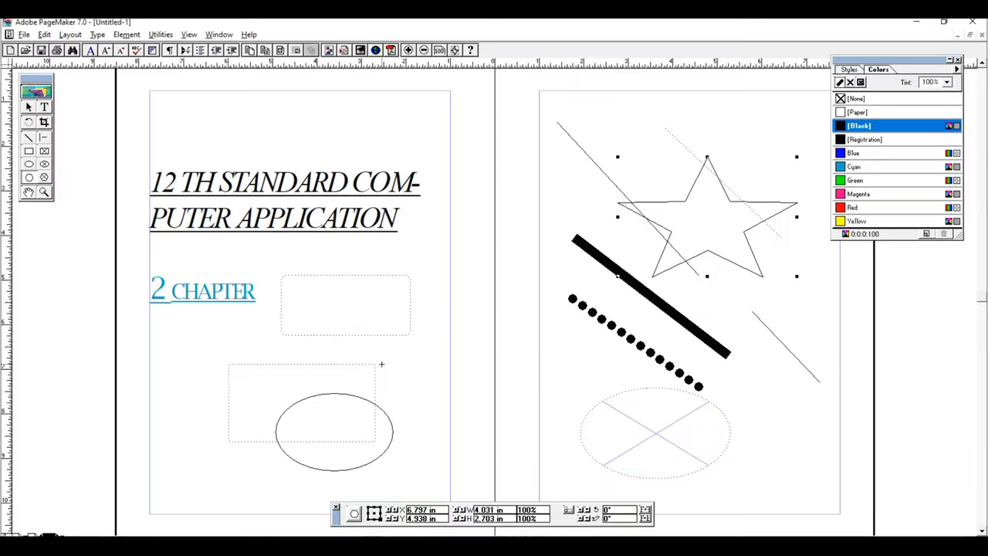
key("alt+Tab")
left_click(124, 35)
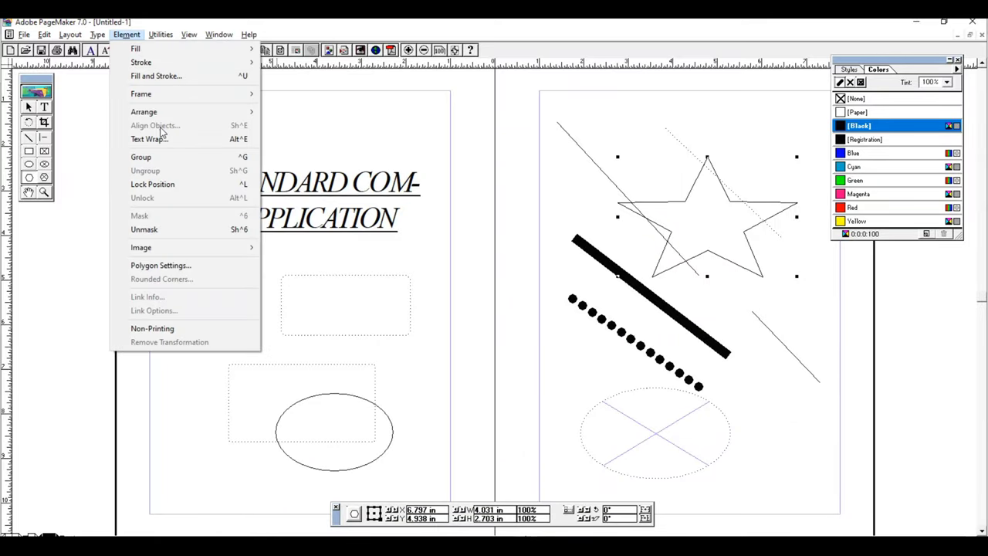
left_click(160, 265)
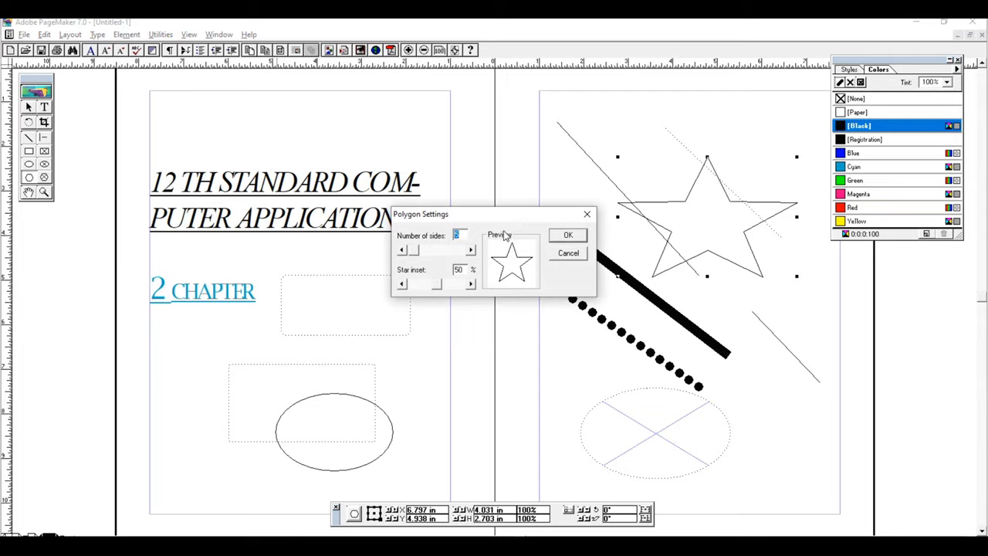
key("alt+Tab")
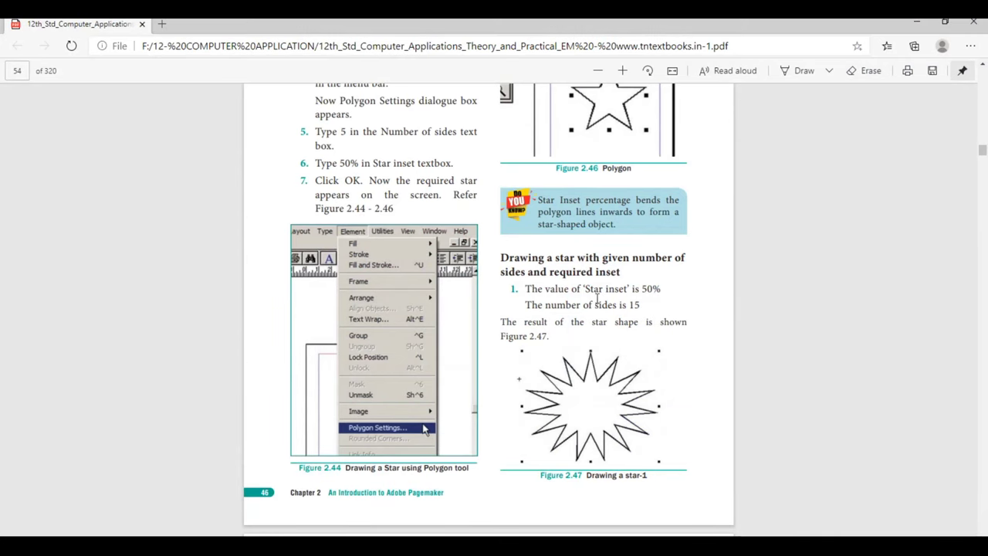
key("alt+Tab")
key("alt+Tab")
key("alt+Tab")
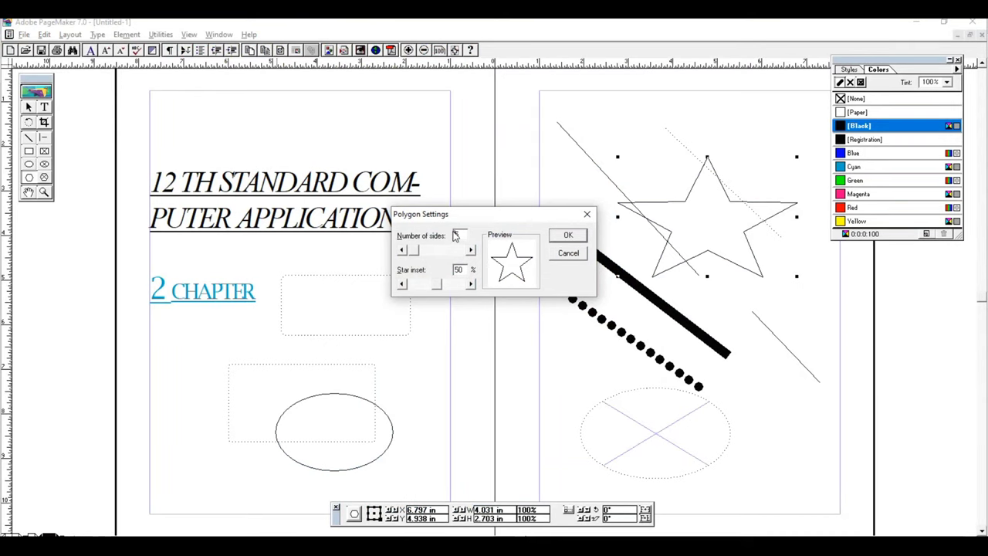
left_click(582, 239)
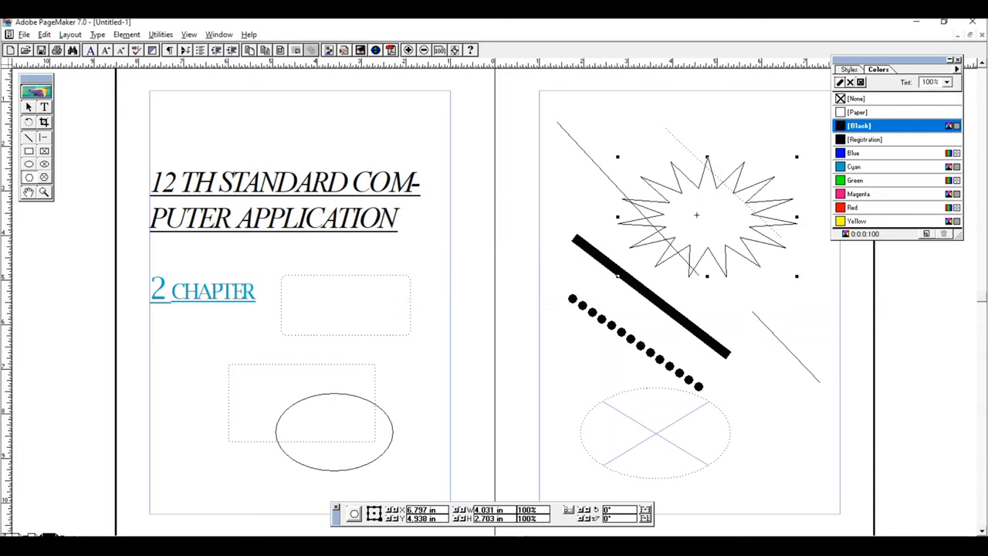
Step: Switch to the textbook PDF and examine the star examples with 25 sides at 25% inset and 70 sides at 35% inset
key("alt+Tab")
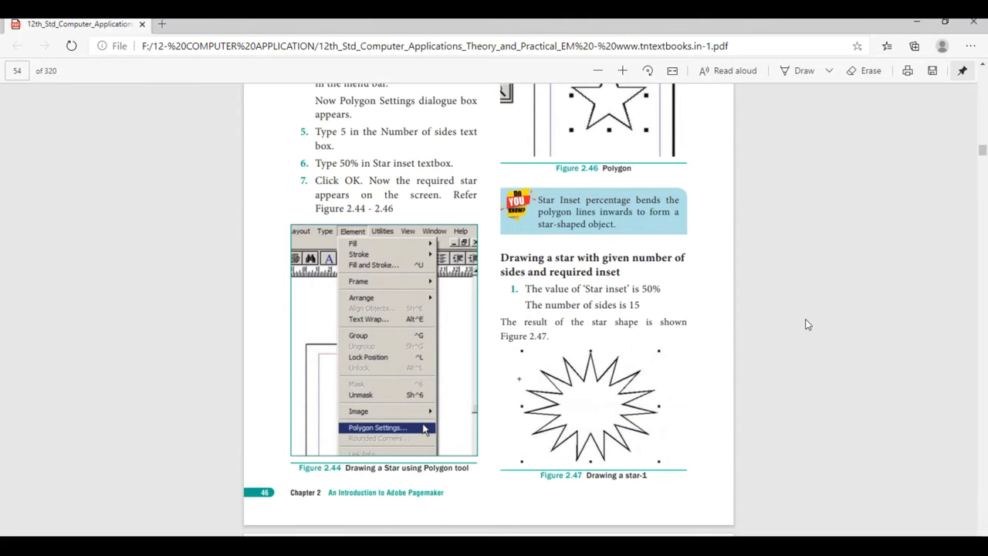
scroll(806, 324, "down", 3)
scroll(807, 324, "down", 5)
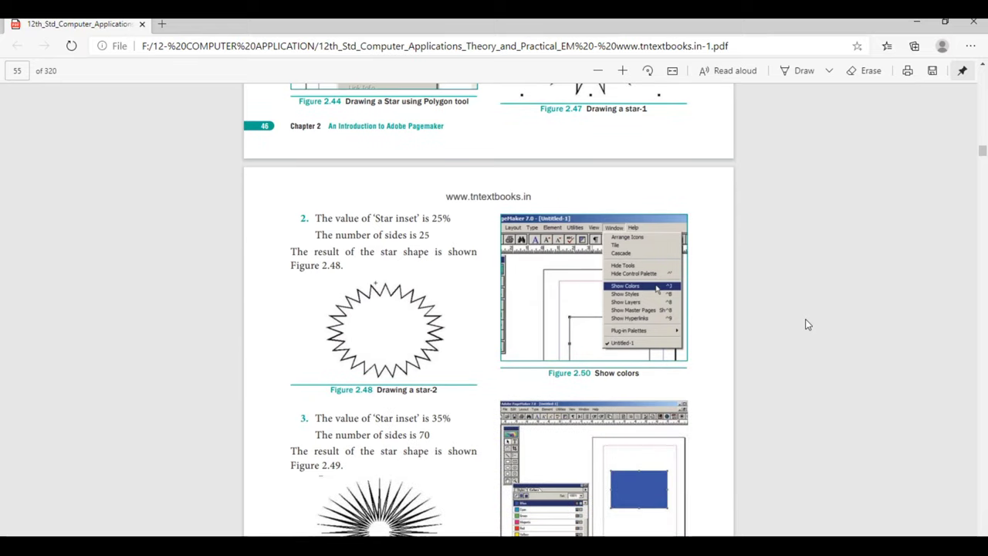
scroll(807, 324, "down", 3)
scroll(806, 324, "down", 3)
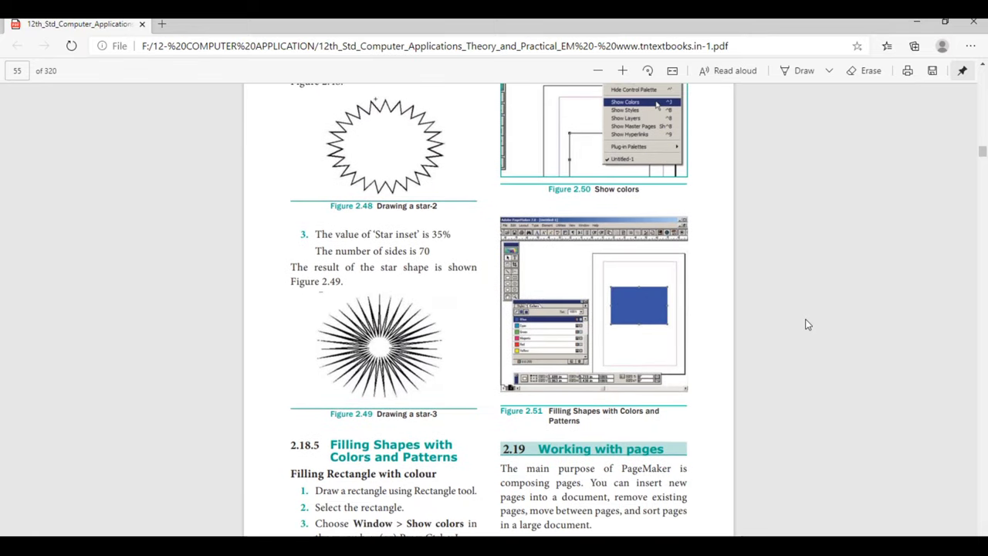
scroll(807, 324, "up", 3)
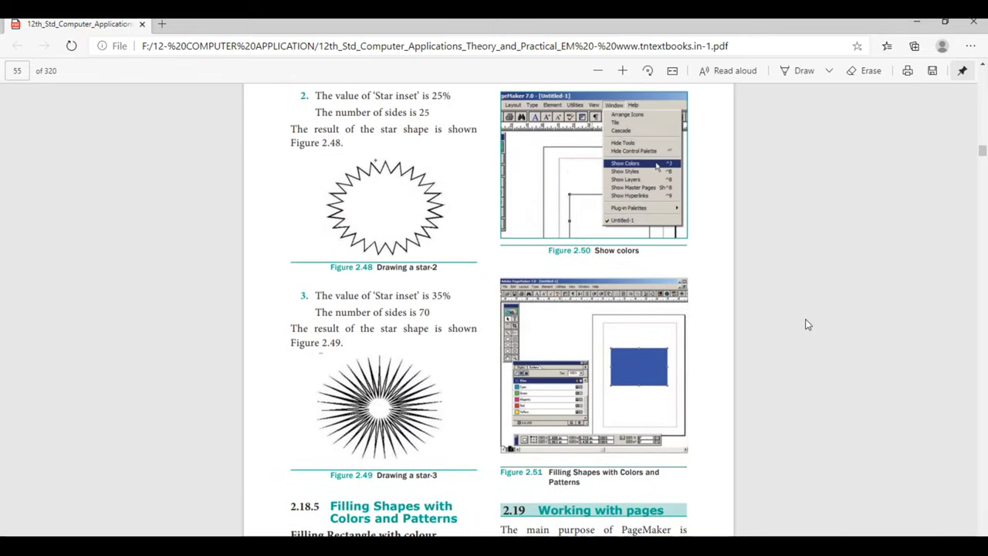
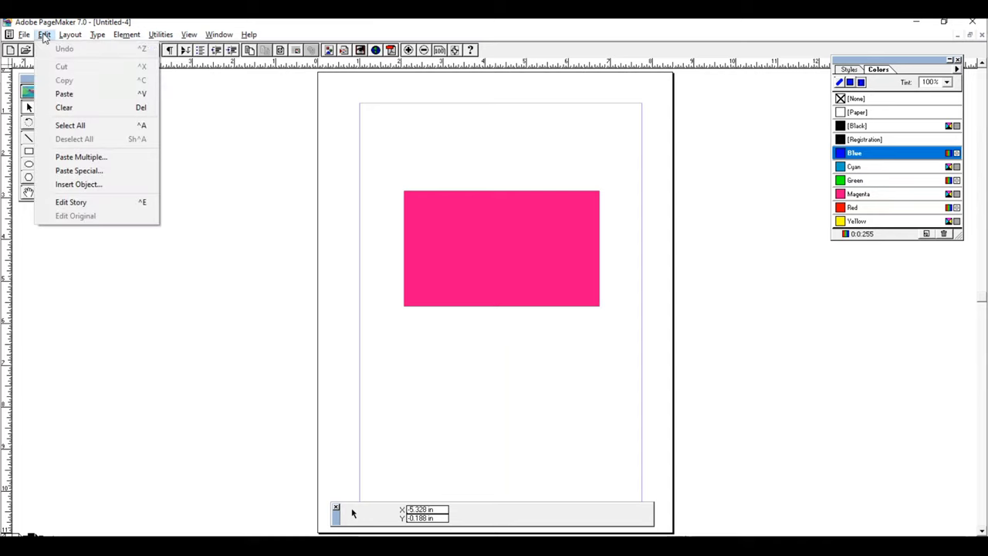
Step: Insert 2 pages after the current page, using the Document Master
mouse_move(71, 36)
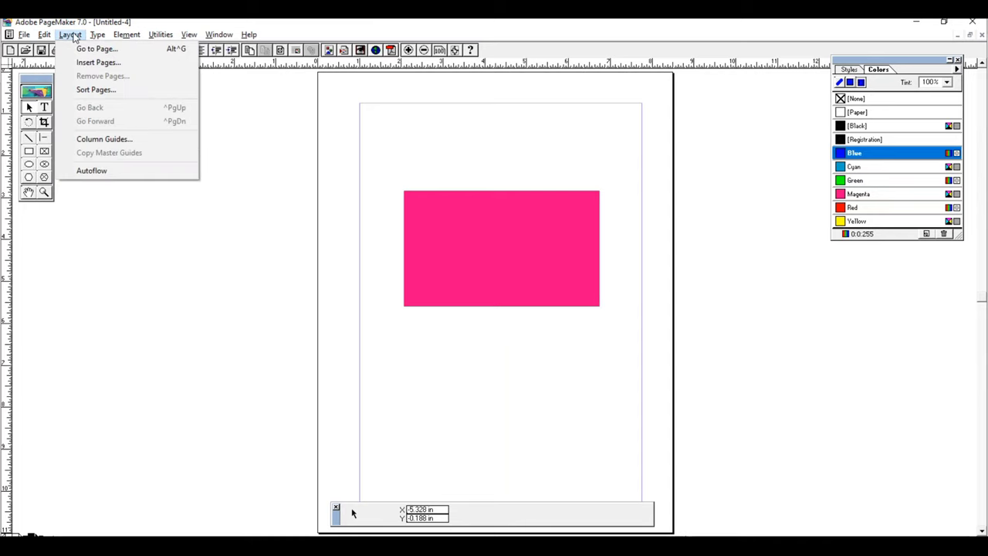
left_click(96, 62)
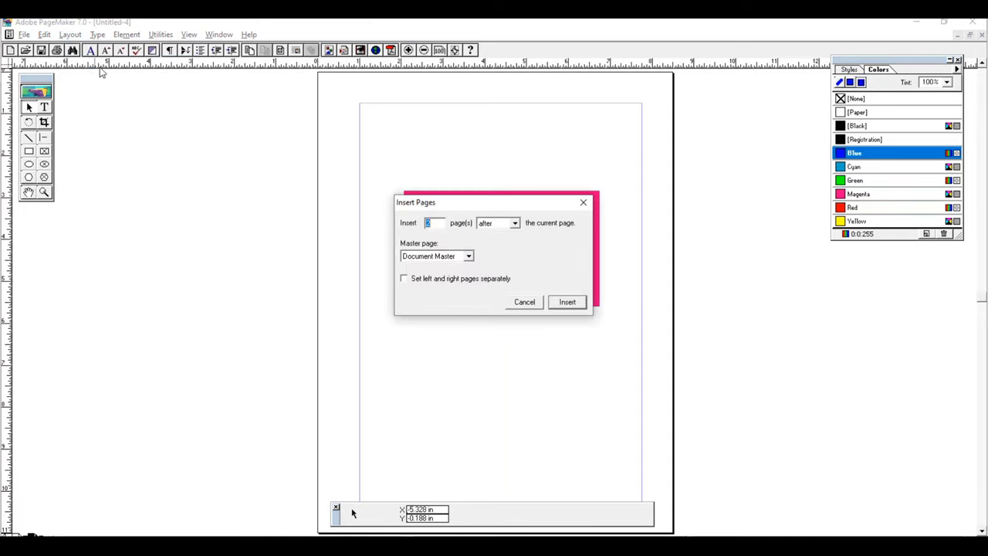
left_click(567, 302)
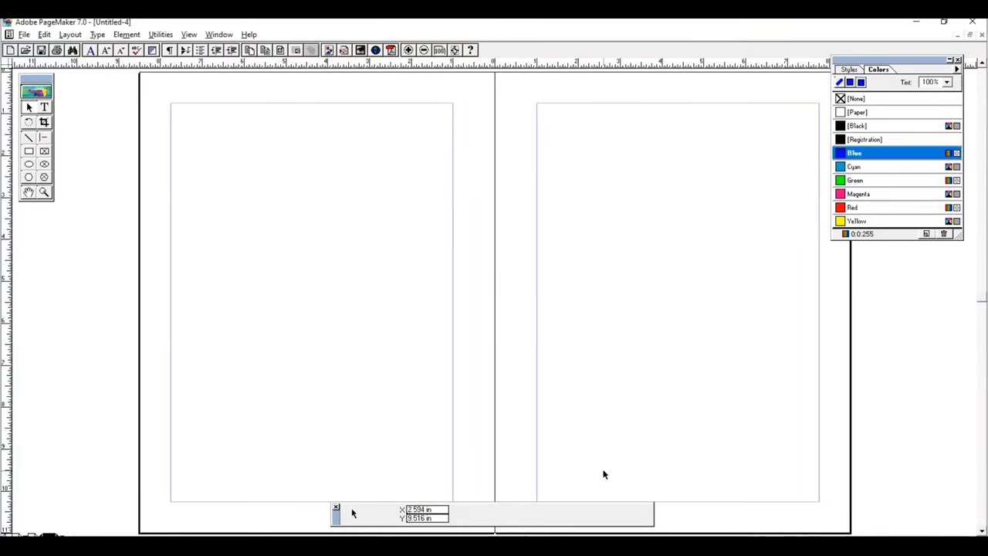
Step: Reduce the maximized PageMaker window to its smaller size so the page icons can be reached
scroll(351, 512, "left", 3)
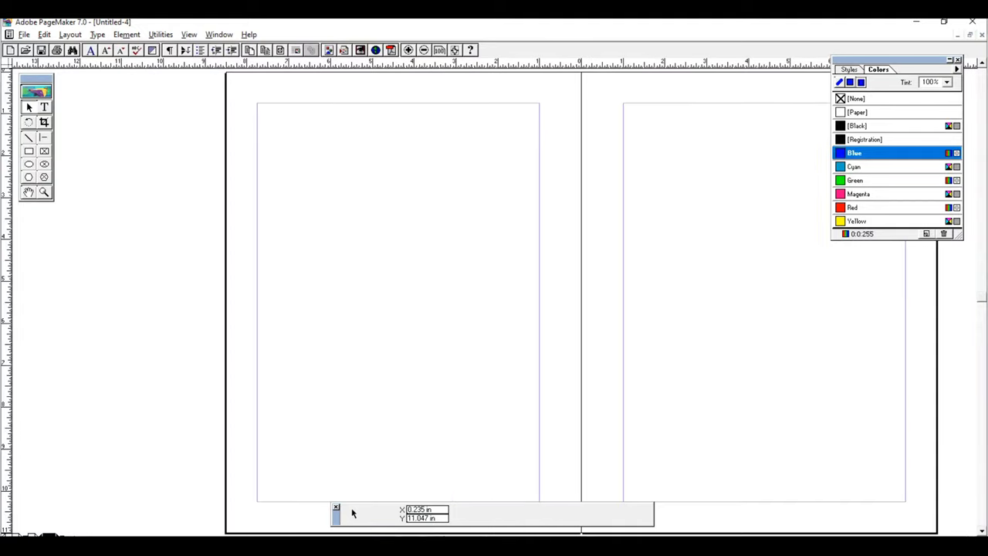
scroll(352, 511, "left", 3)
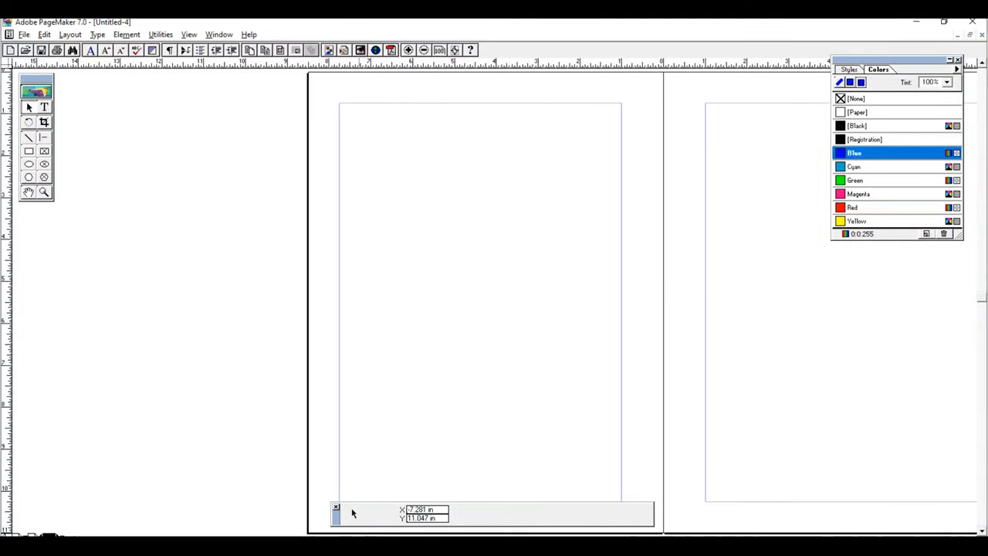
scroll(351, 512, "left", 3)
scroll(352, 512, "down", 5)
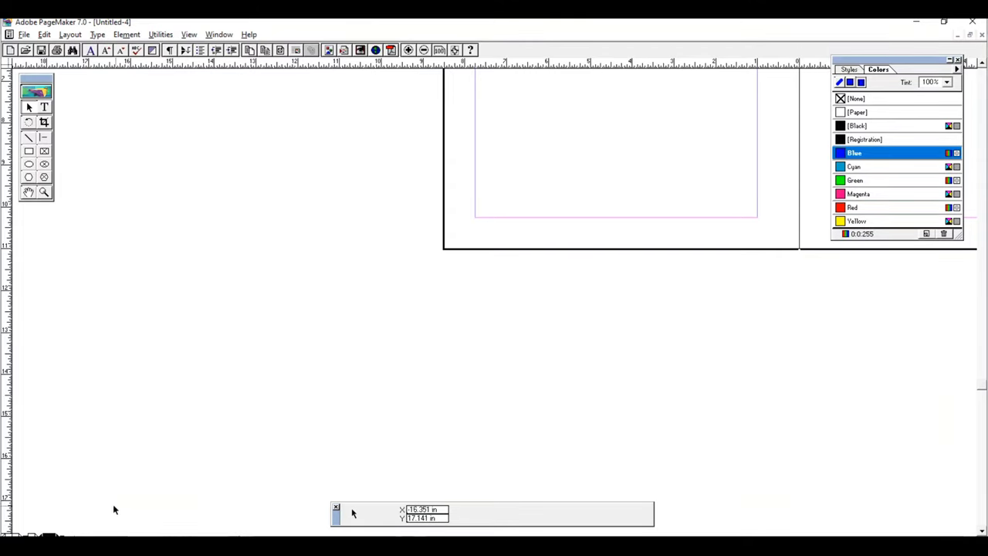
left_click(945, 24)
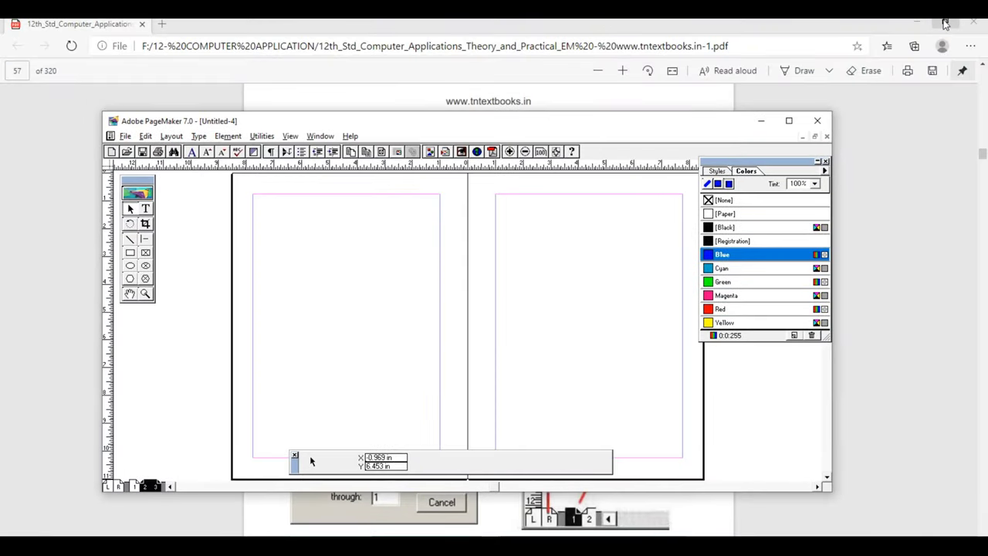
Step: View the left and right master pages, page 1 with the magenta rectangle, and the facing pages 2 and 3
left_click(116, 488)
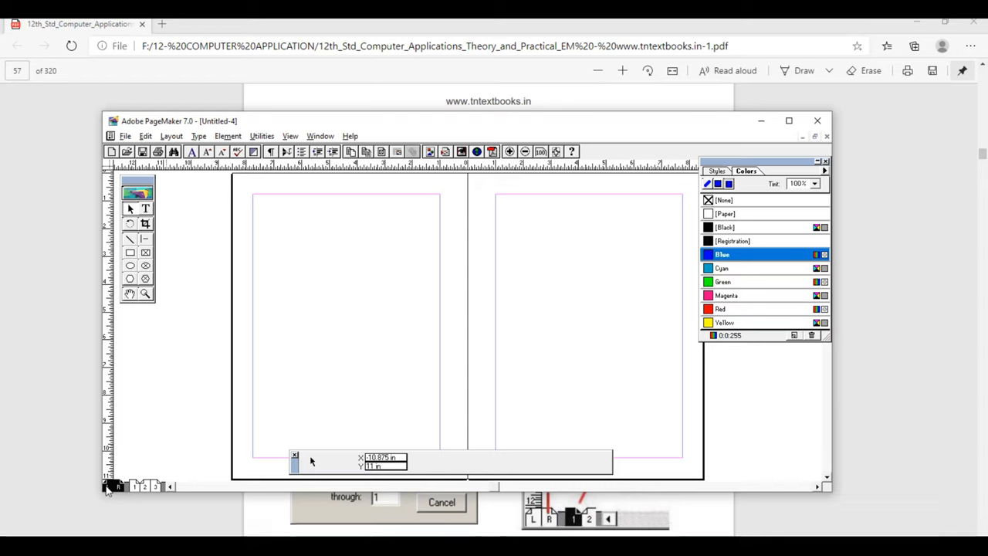
left_click(137, 487)
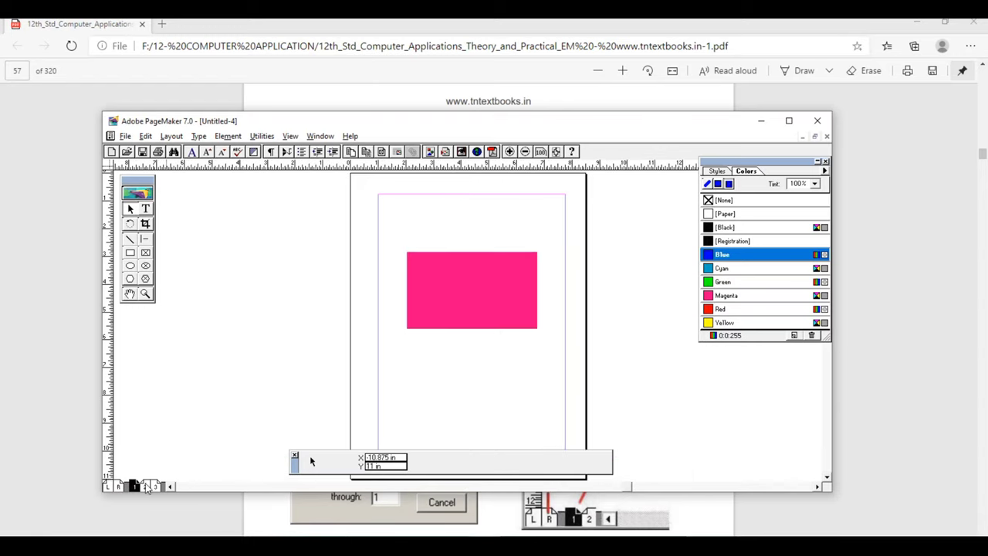
left_click(145, 488)
left_click(134, 486)
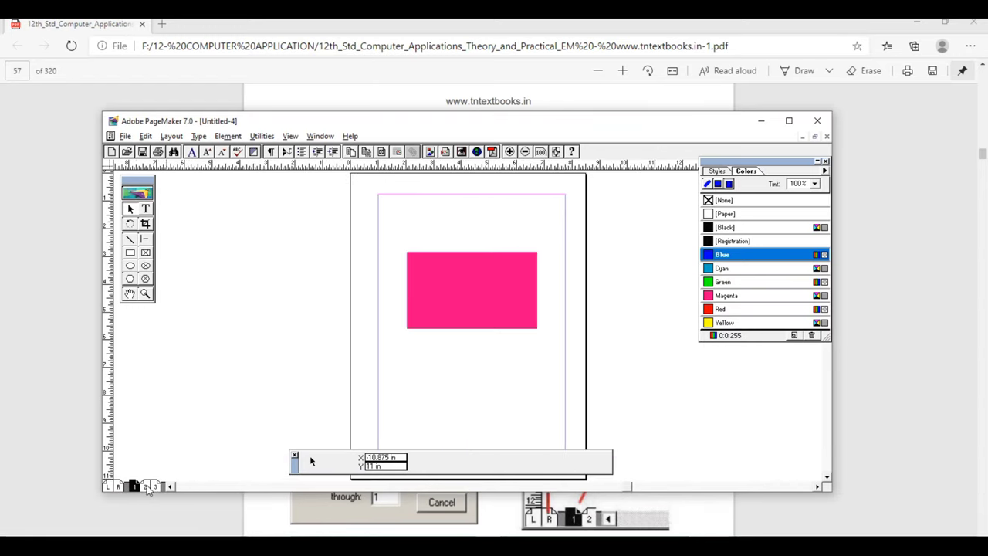
left_click(147, 488)
left_click(135, 488)
left_click(146, 136)
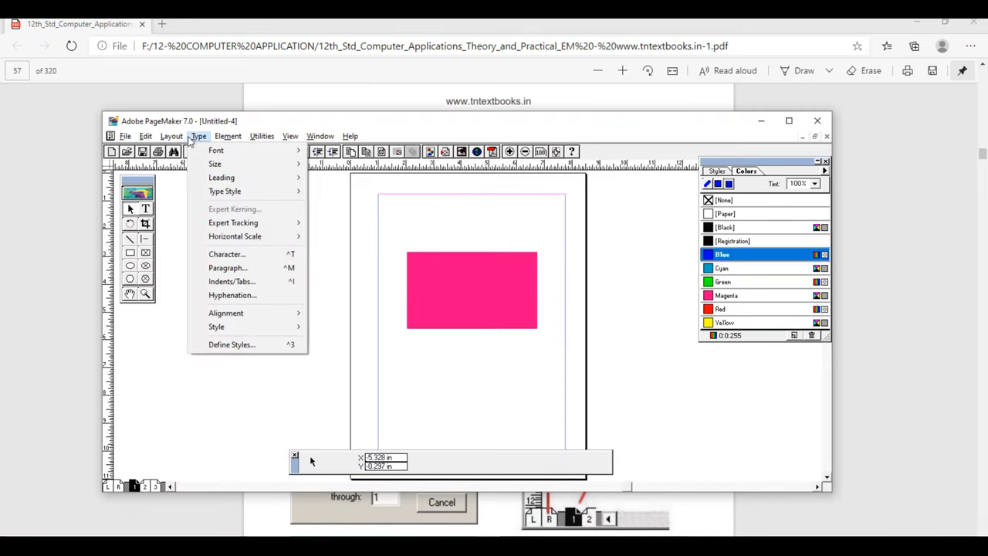
left_click(199, 164)
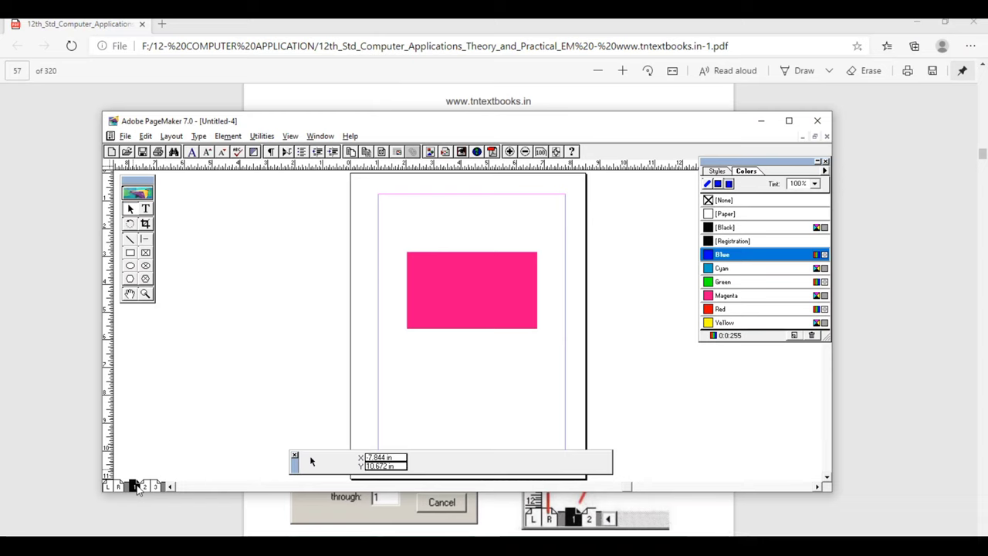
left_click(432, 309)
left_click(155, 486)
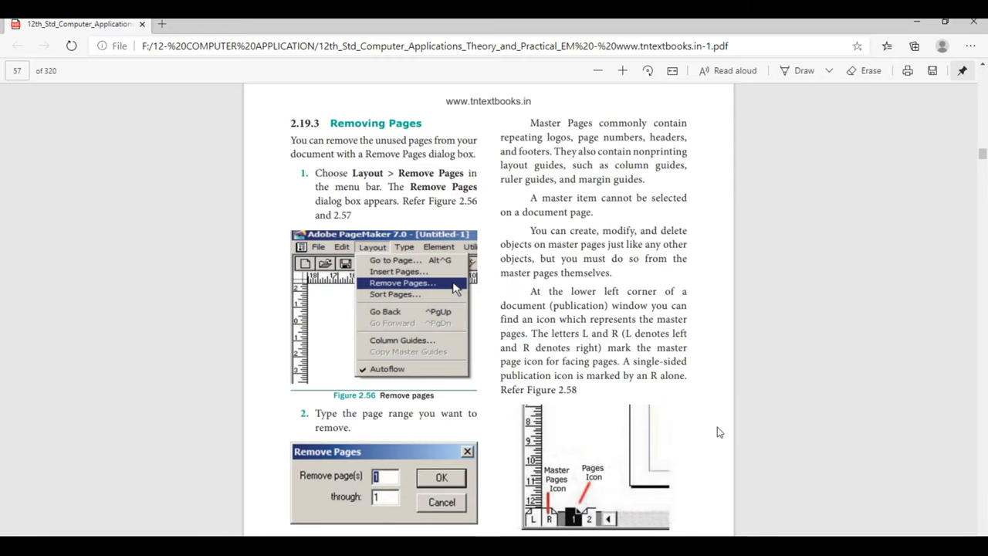
Step: Return to PageMaker from the textbook and remove pages 2 through 3 from the publication
key("alt+Tab")
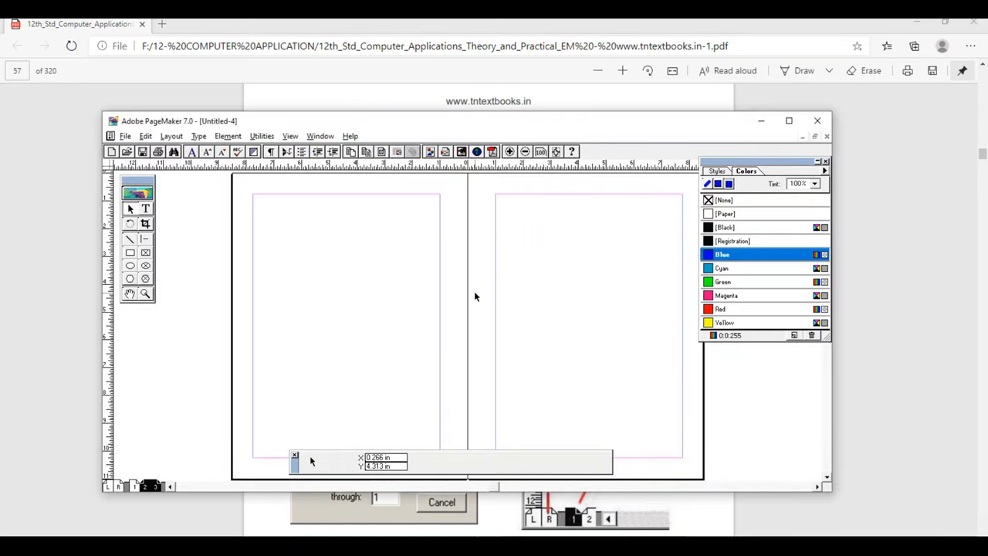
left_click(171, 136)
left_click(190, 179)
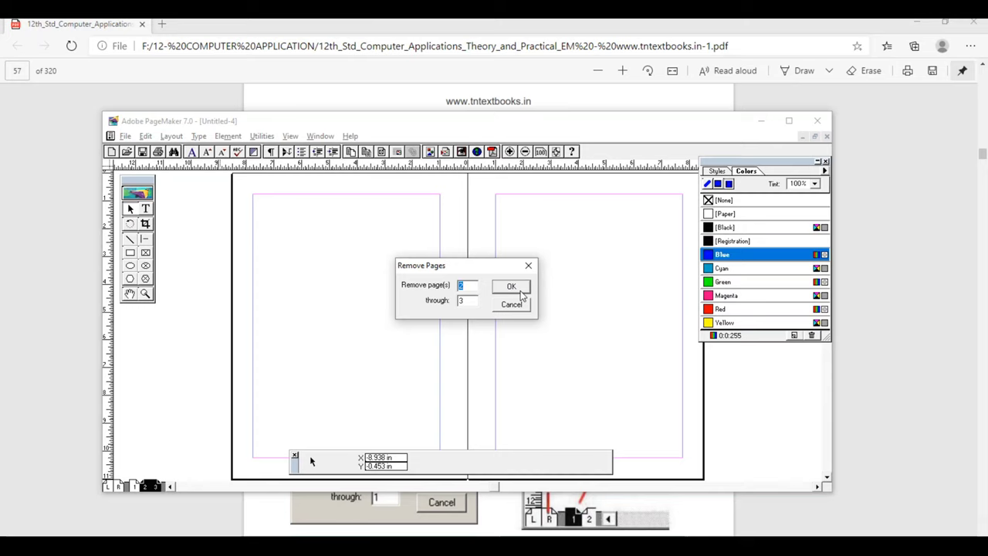
left_click(521, 292)
left_click(506, 325)
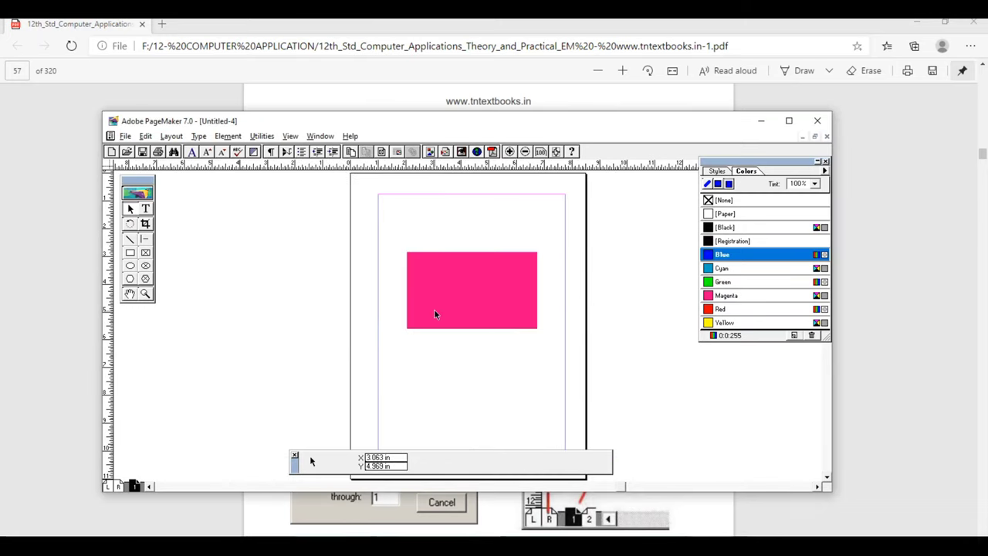
Step: Switch to the textbook PDF and read from section 2.20 on master pages through to the section on printing a document
key("alt+Tab")
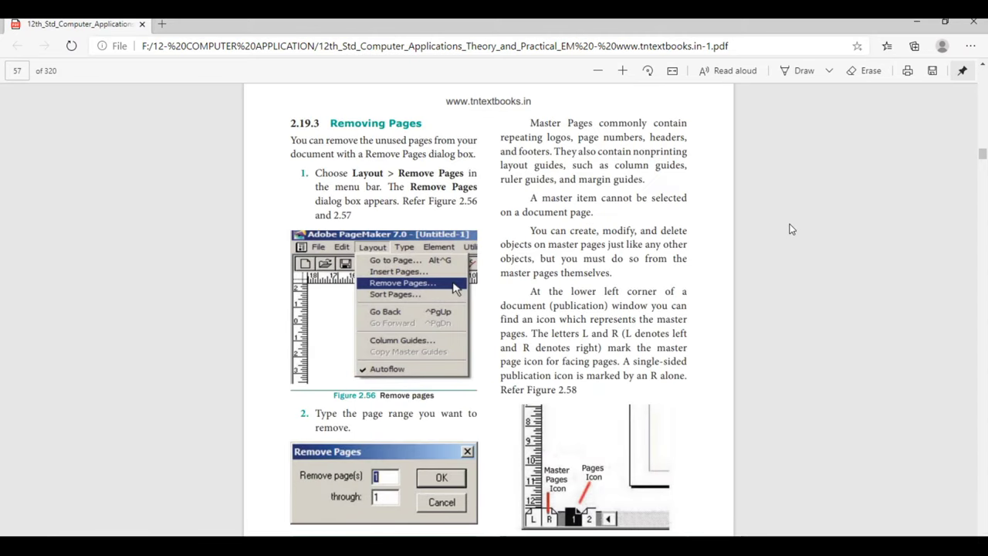
scroll(791, 229, "down", 5)
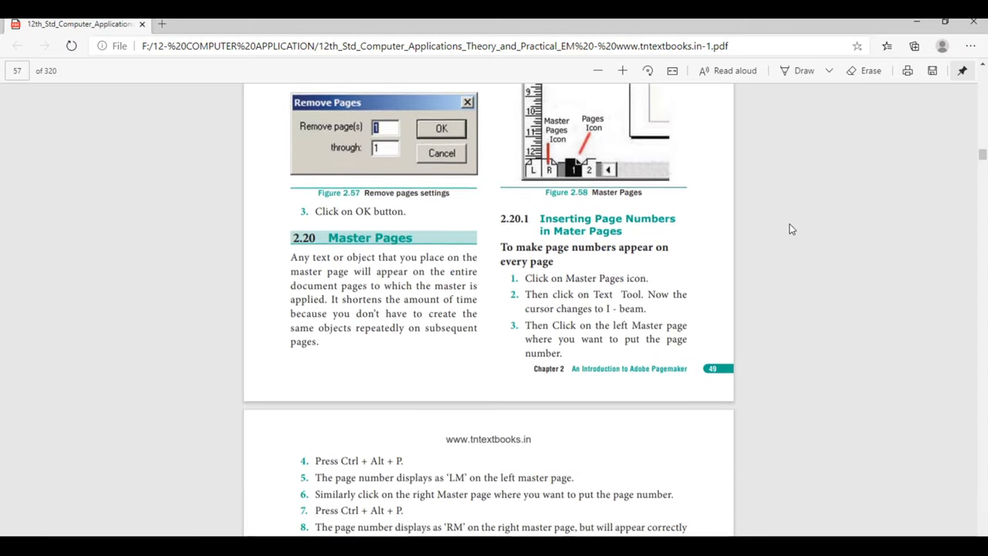
scroll(790, 229, "down", 4)
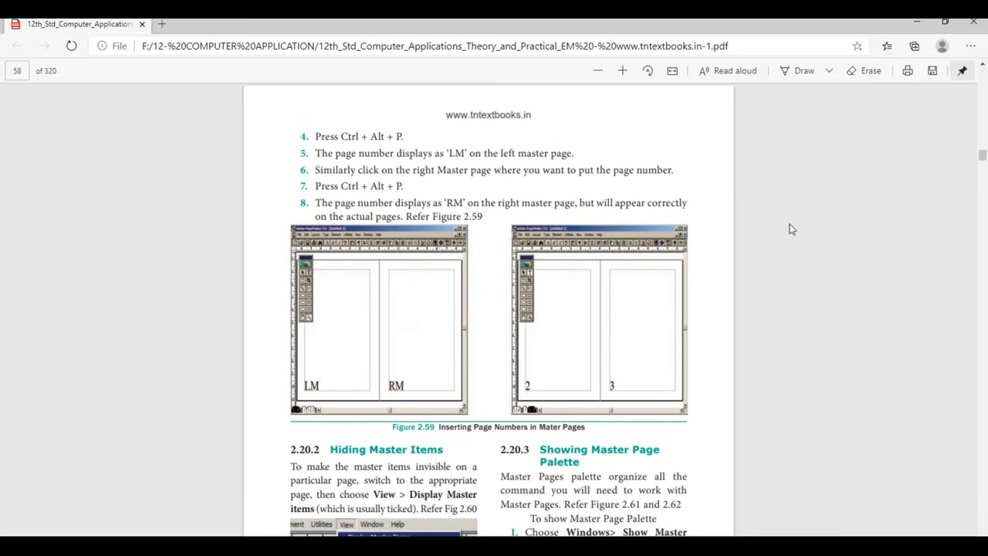
scroll(790, 230, "down", 3)
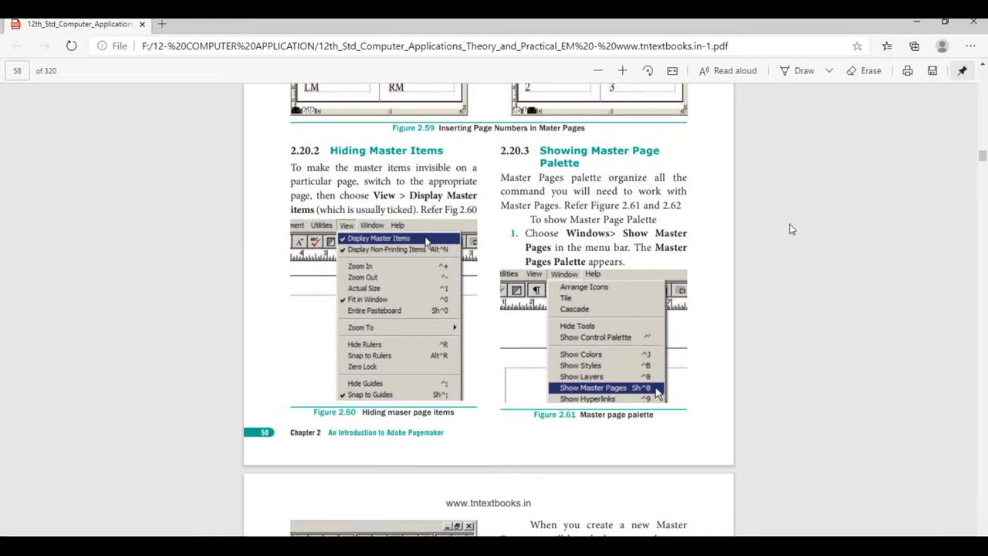
scroll(790, 230, "down", 3)
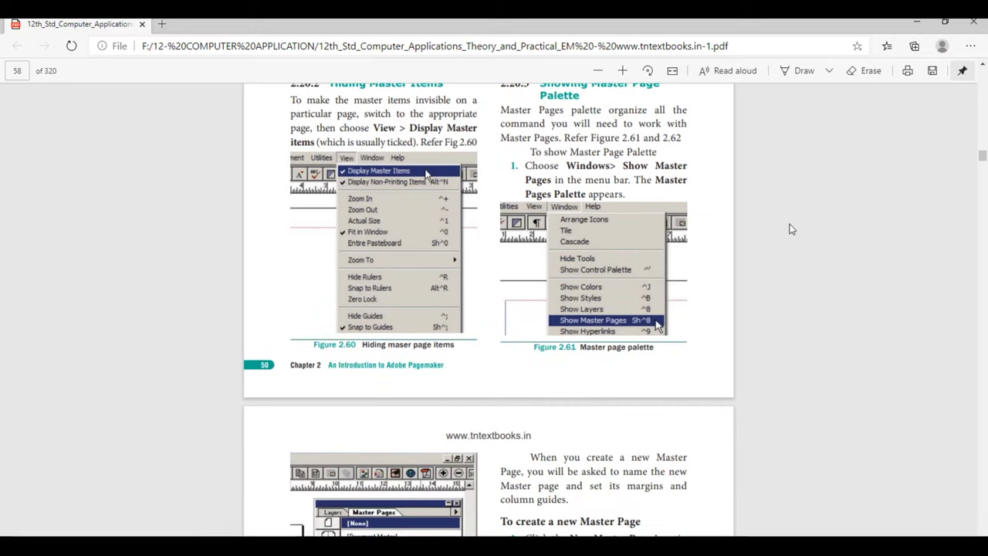
scroll(791, 230, "down", 3)
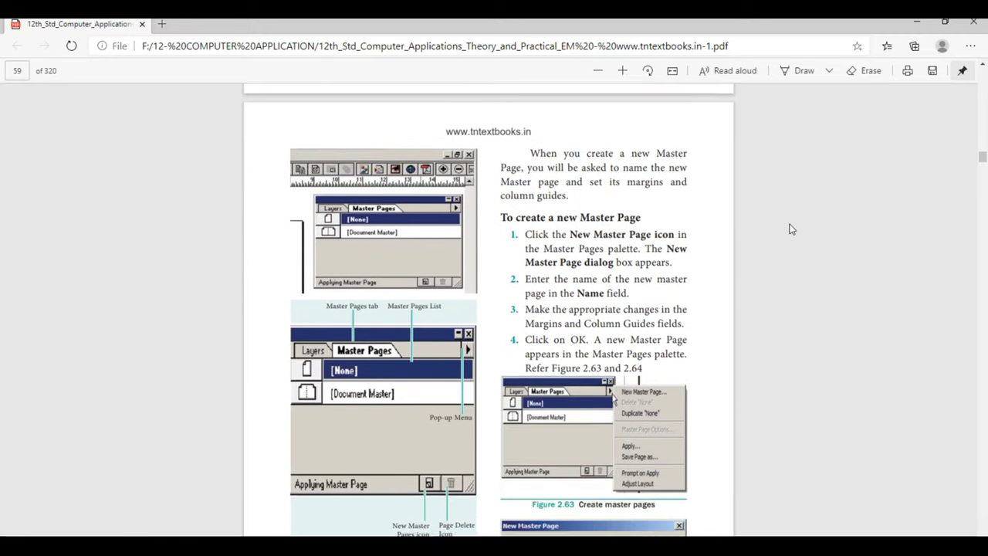
scroll(791, 229, "down", 1)
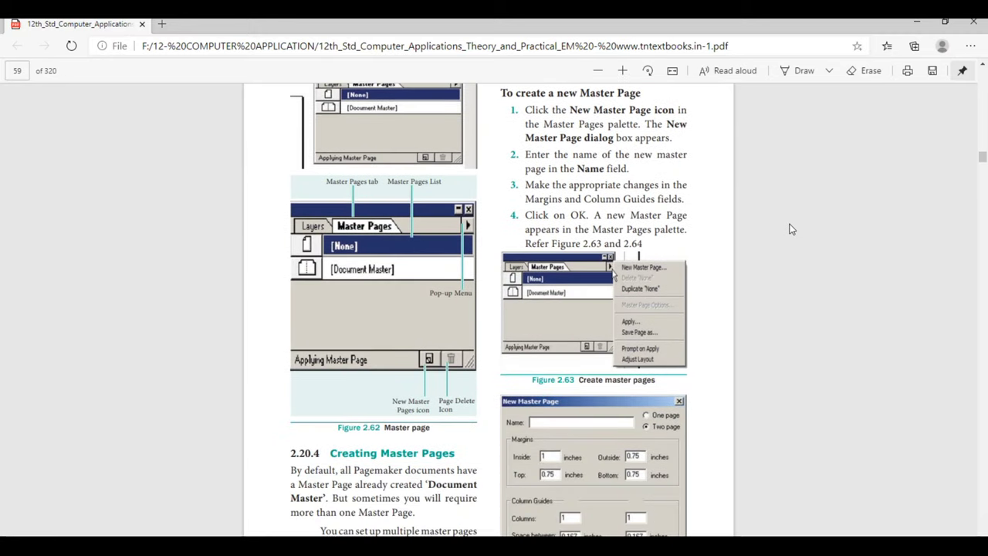
scroll(791, 229, "down", 5)
scroll(790, 229, "down", 4)
scroll(791, 230, "down", 2)
Step: Switch back to PageMaker and open the Print Document settings for the publication
key("alt+Tab")
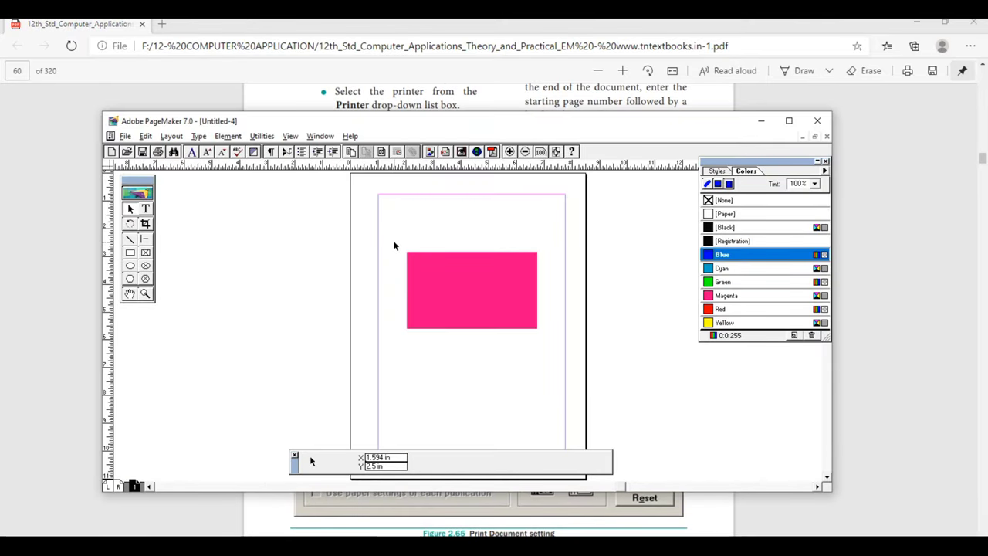
left_click(127, 137)
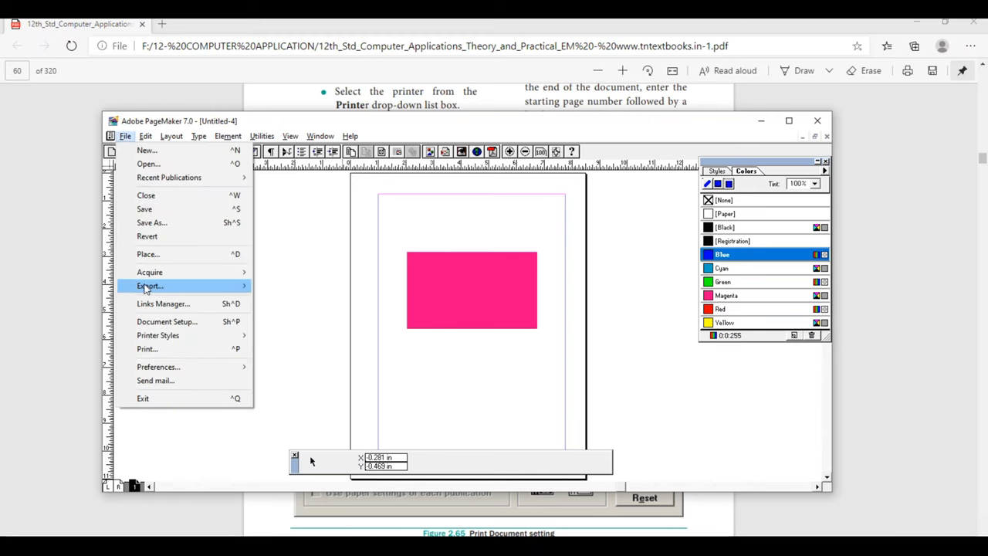
left_click(159, 351)
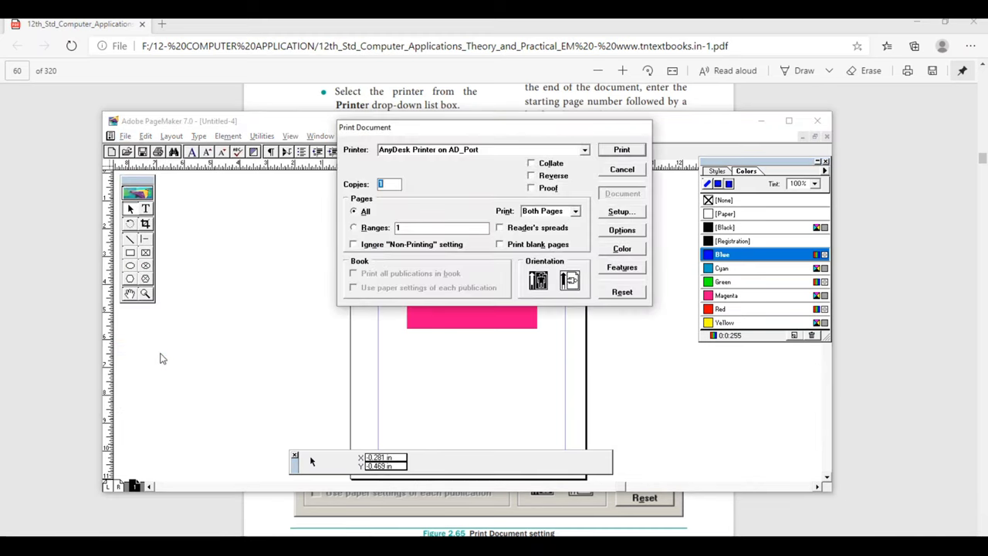
Step: Switch to the textbook PDF and review the printing options, the Points to Remember, and section 2.20.4 on creating master pages
key("alt+Tab")
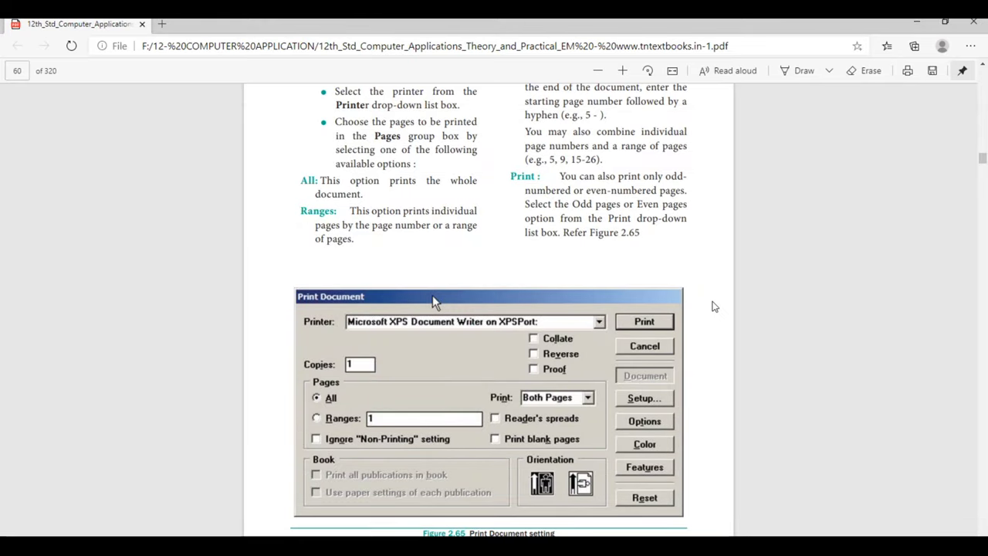
scroll(714, 306, "down", 4)
scroll(714, 306, "down", 5)
scroll(714, 307, "up", 3)
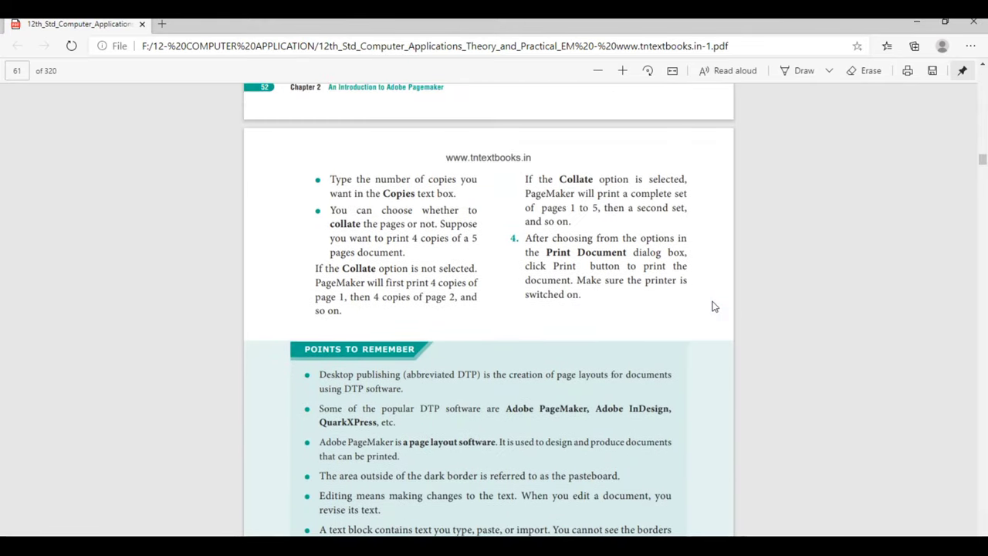
scroll(714, 307, "up", 8)
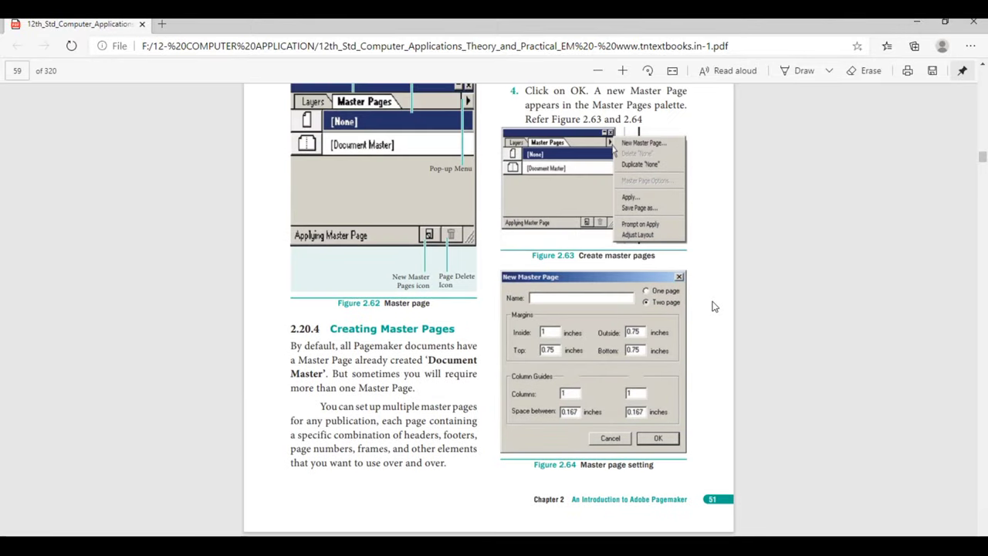
scroll(714, 307, "up", 1)
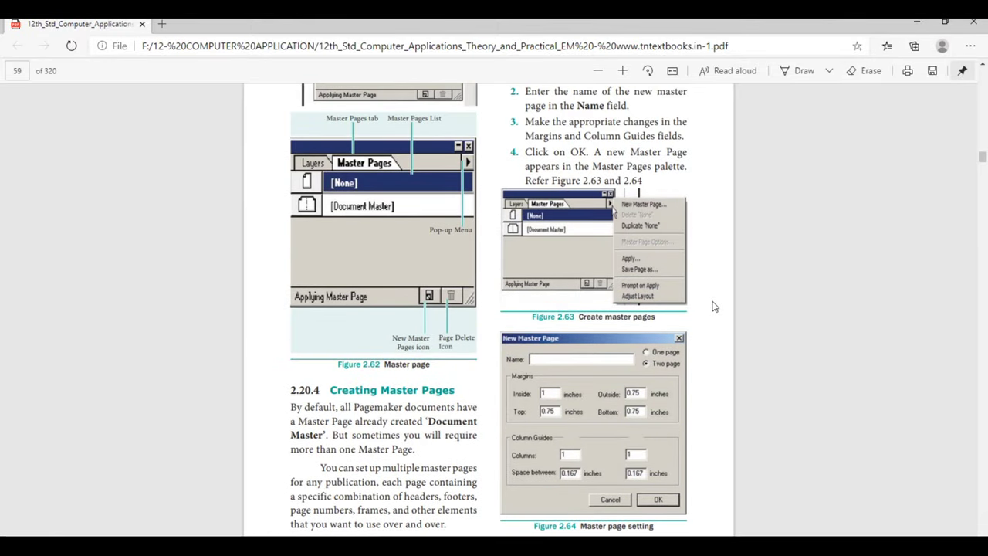
Step: Return to PageMaker from the textbook, review the File commands, and check the Paste Multiple options without pasting anything
scroll(714, 307, "up", 12)
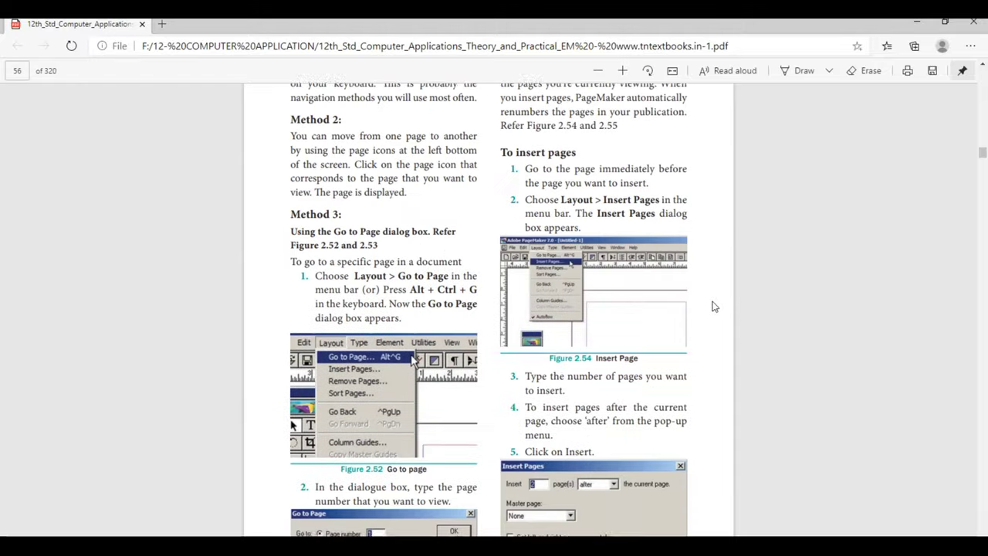
scroll(714, 307, "up", 1)
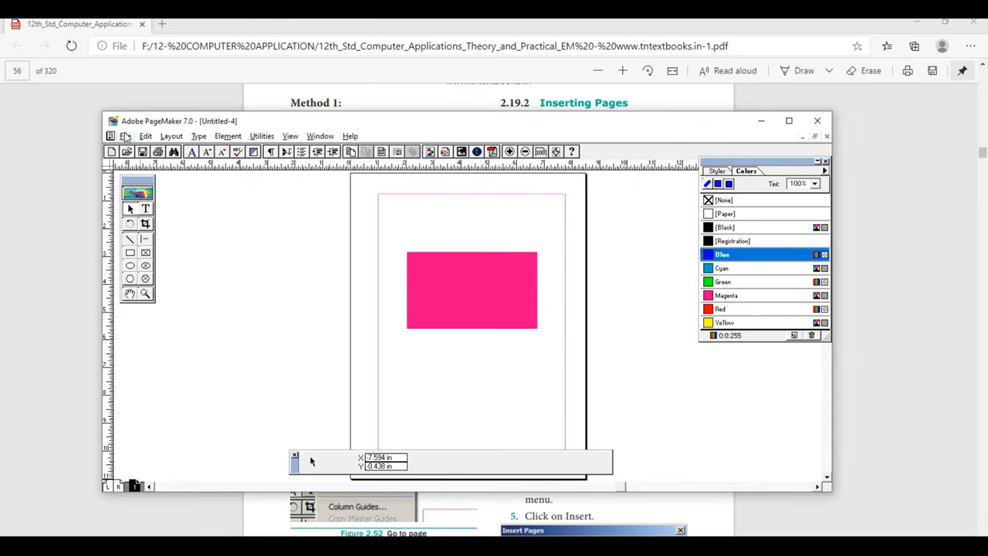
left_click(125, 136)
mouse_move(112, 137)
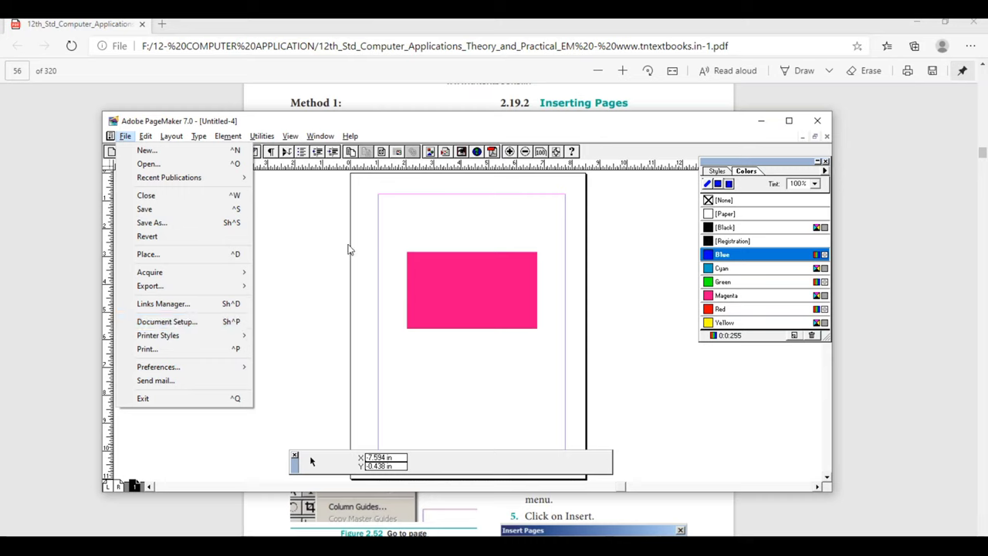
left_click(265, 207)
left_click(145, 137)
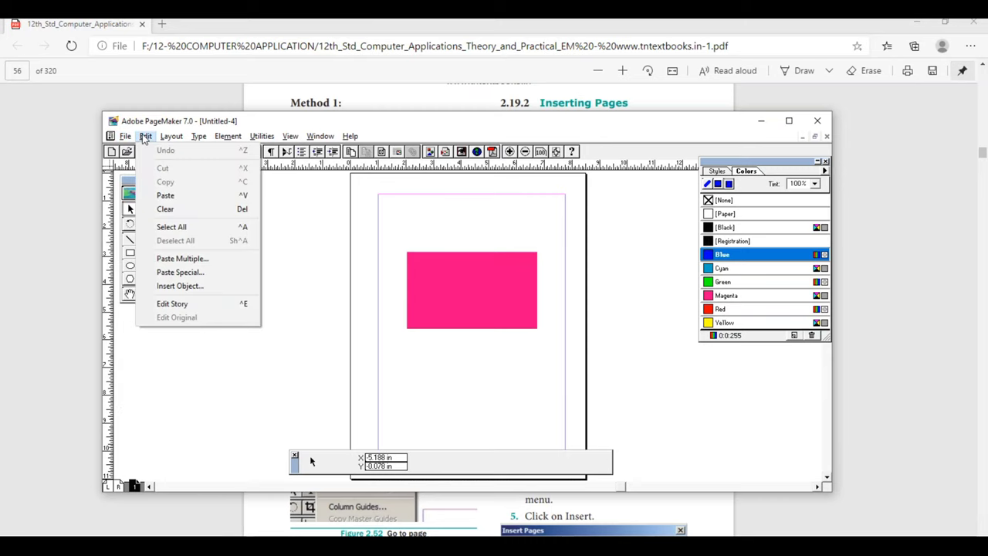
left_click(174, 262)
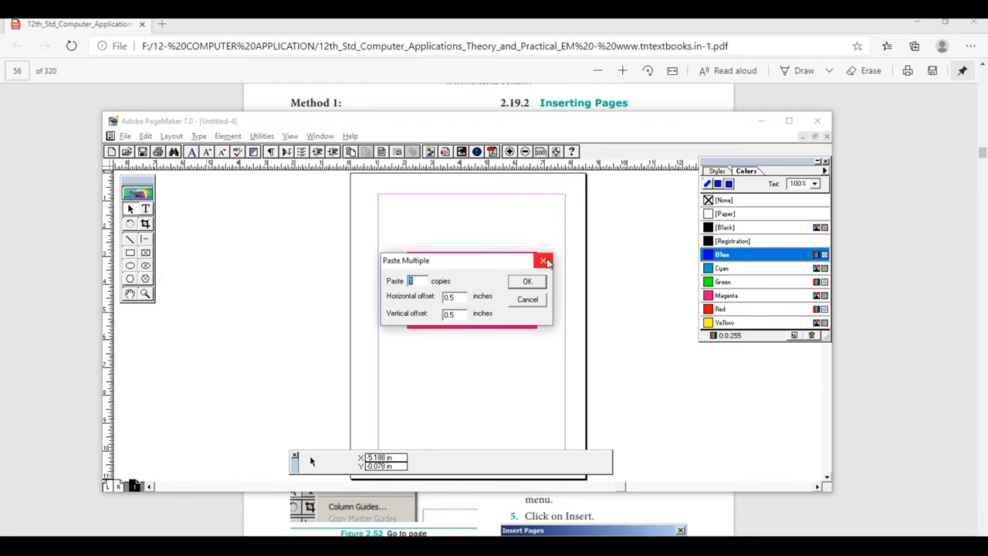
left_click(544, 262)
Step: Examine the Edit, Layout, Element, Utilities and Window commands available for the publication without running any of them
left_click(146, 137)
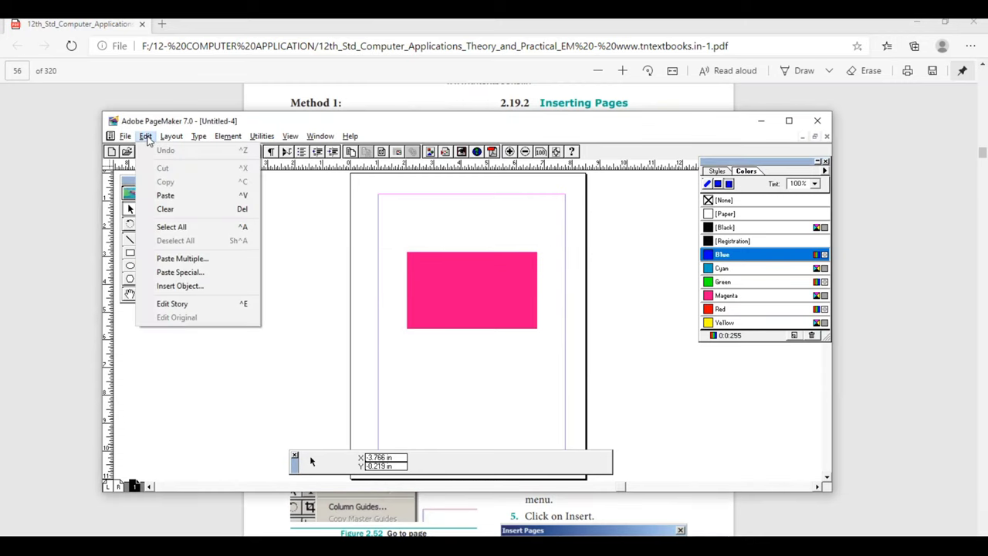
mouse_move(169, 139)
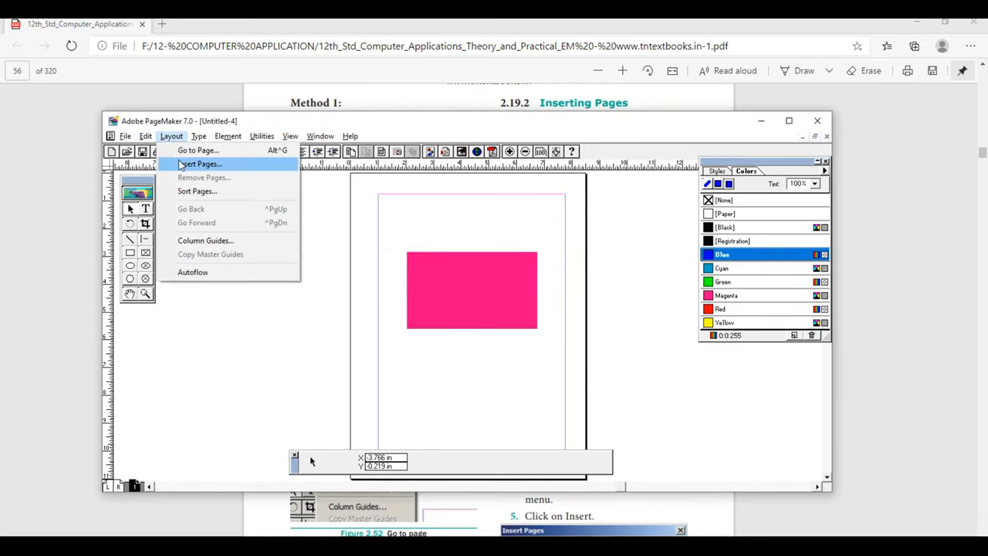
left_click(196, 138)
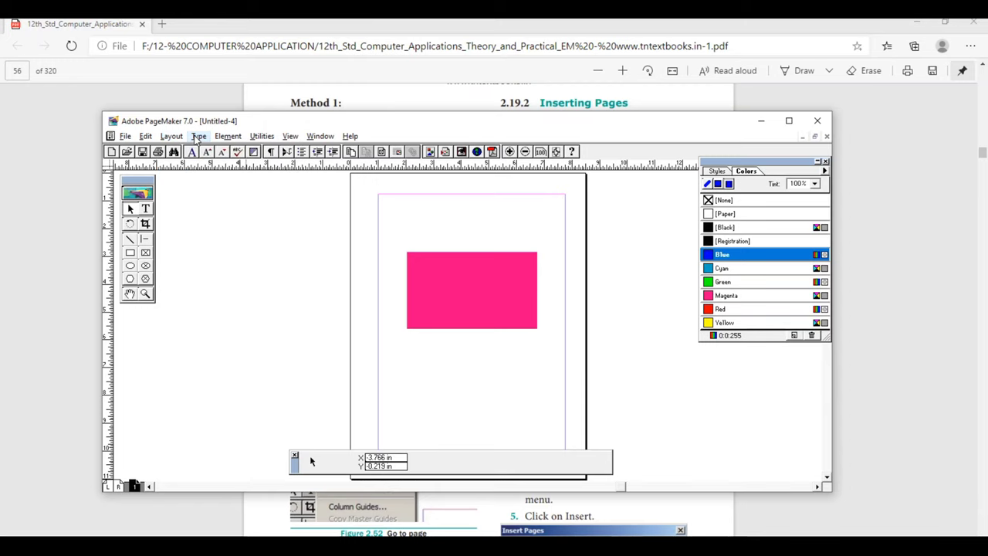
left_click(195, 139)
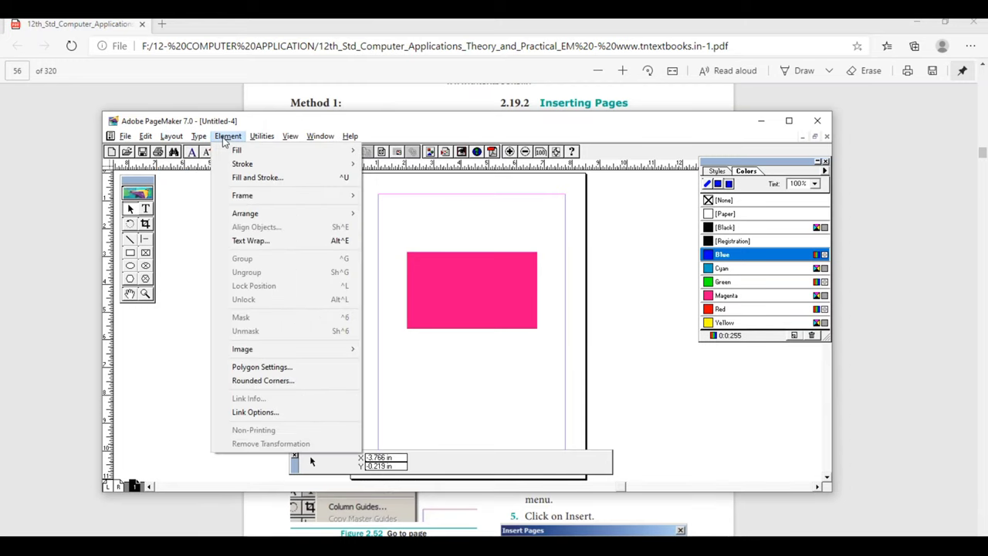
mouse_move(249, 141)
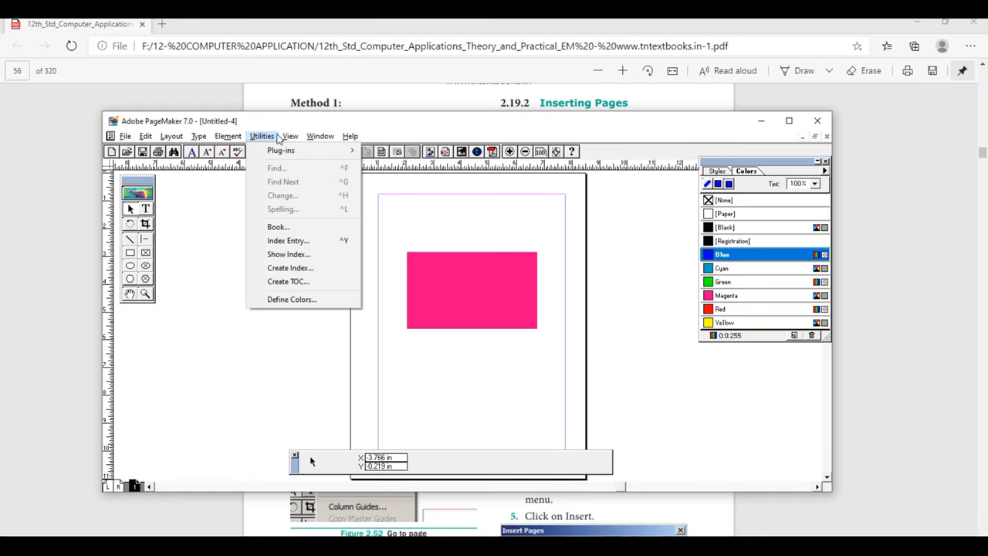
mouse_move(291, 138)
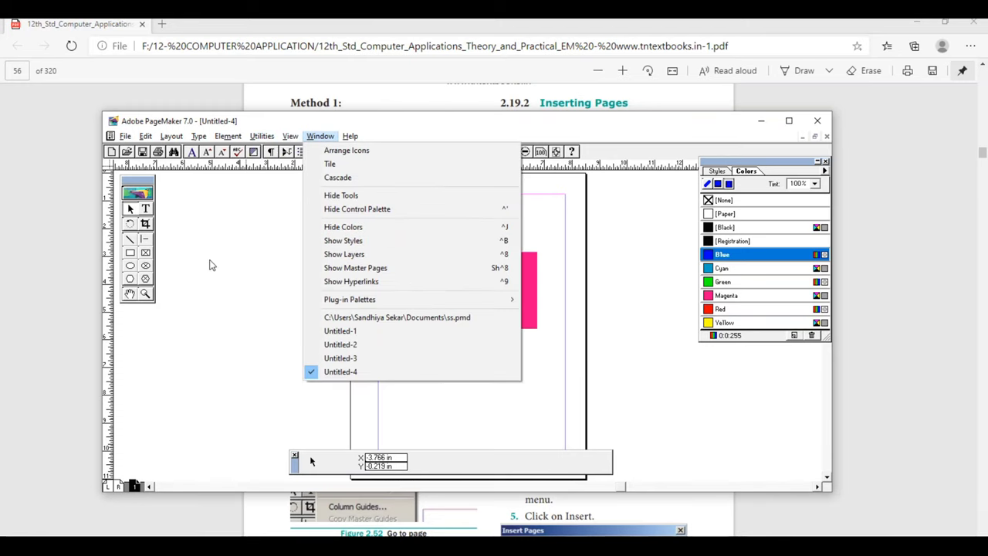
left_click(141, 153)
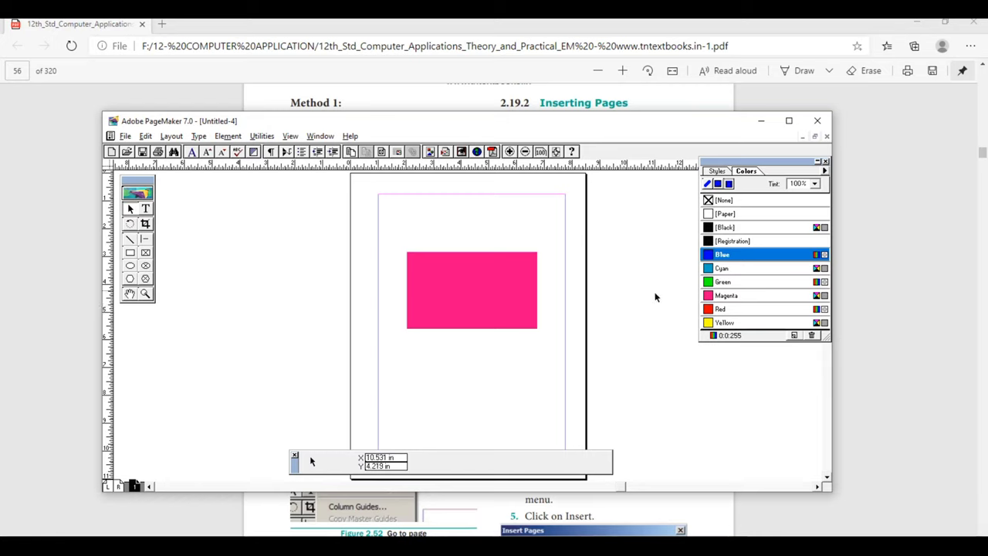
Step: Show the paragraph styles in place of the colors and select the Body text style
left_click(719, 173)
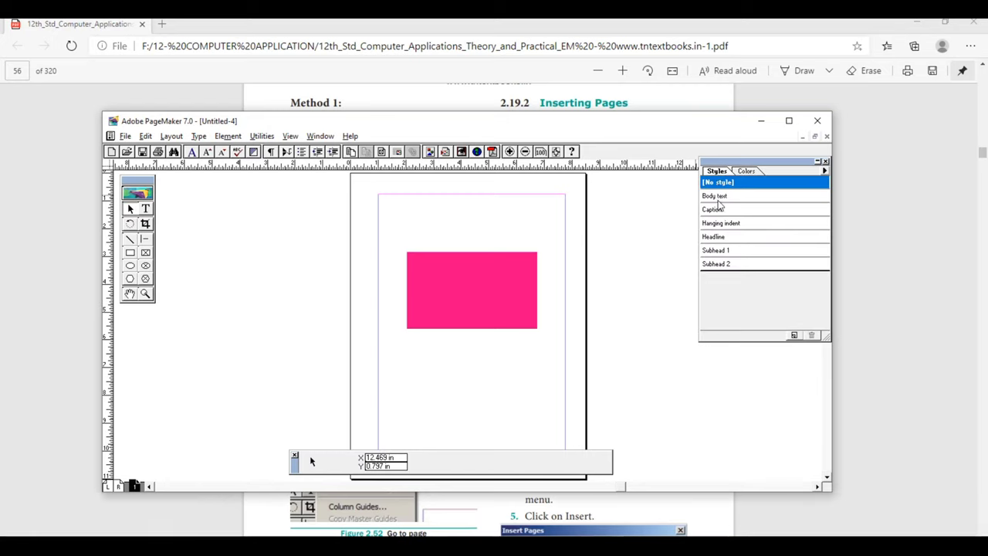
left_click(718, 199)
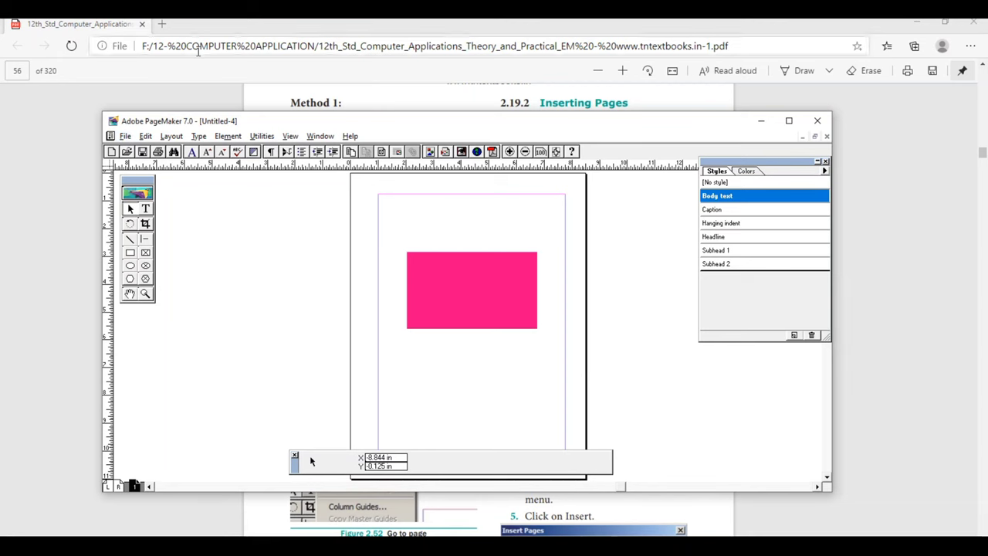
left_click(290, 136)
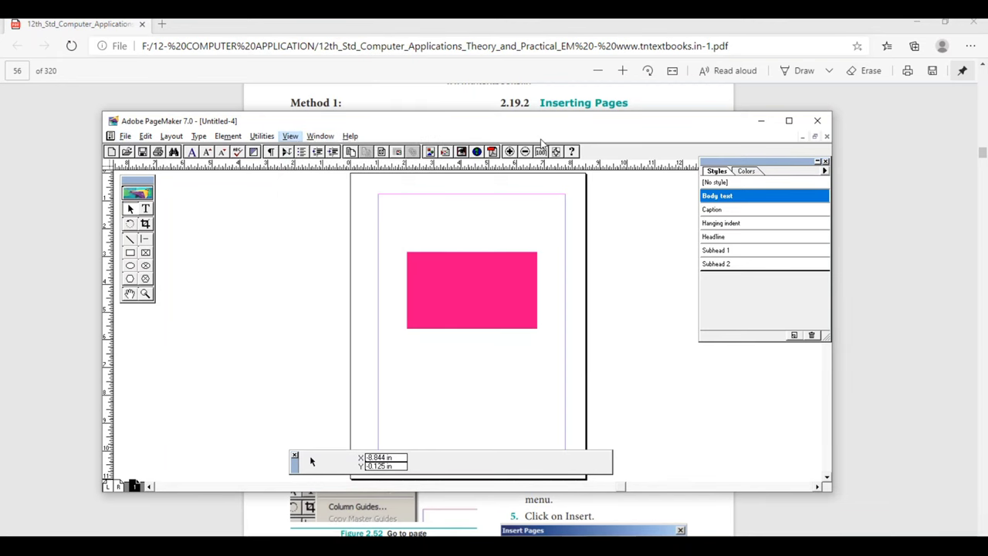
Step: Switch to the textbook PDF and review backward from inserting pages through the star examples to drawing rectangles and ellipses
left_click(841, 212)
scroll(842, 212, "up", 10)
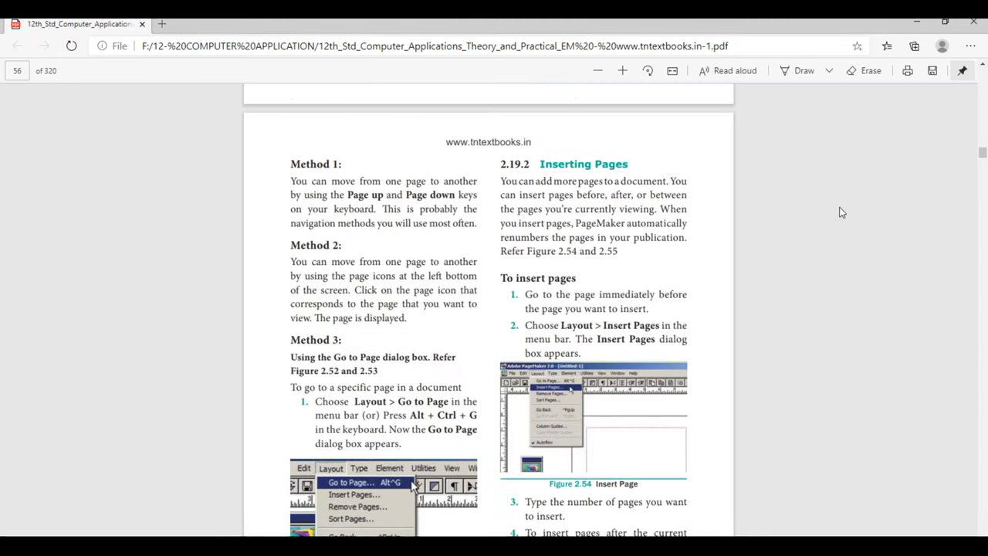
scroll(842, 212, "up", 1)
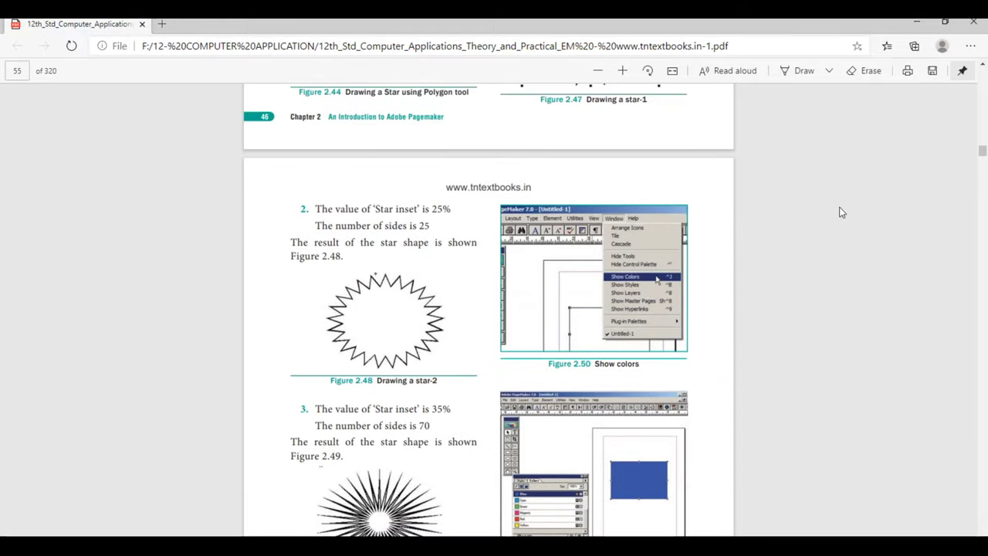
scroll(841, 212, "up", 1)
scroll(842, 212, "up", 3)
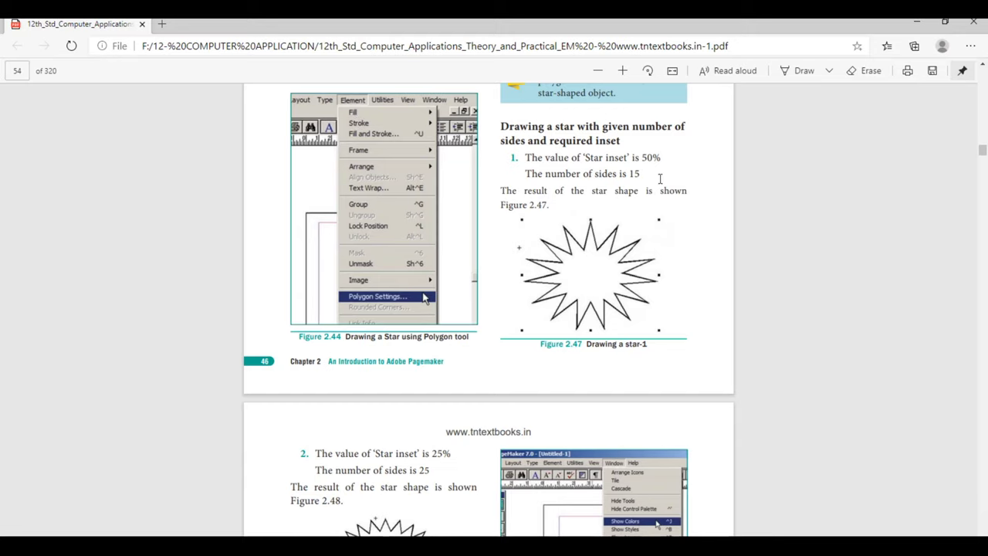
scroll(659, 178, "up", 8)
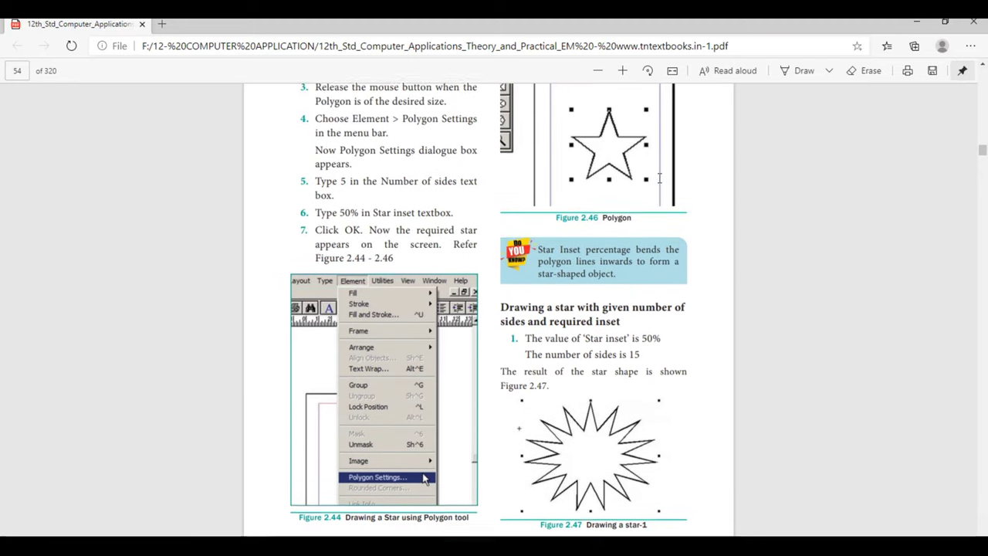
scroll(659, 177, "up", 20)
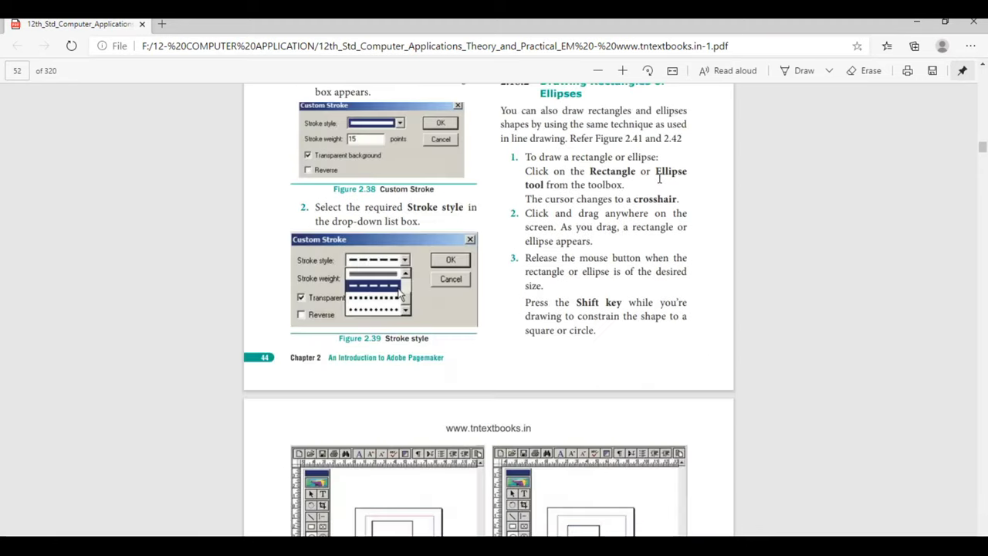
Step: Review the textbook sections on text colour, the Character Control Palette, zooming and closing documents, ending at section 2.17.1 on character formatting
scroll(660, 178, "up", 10)
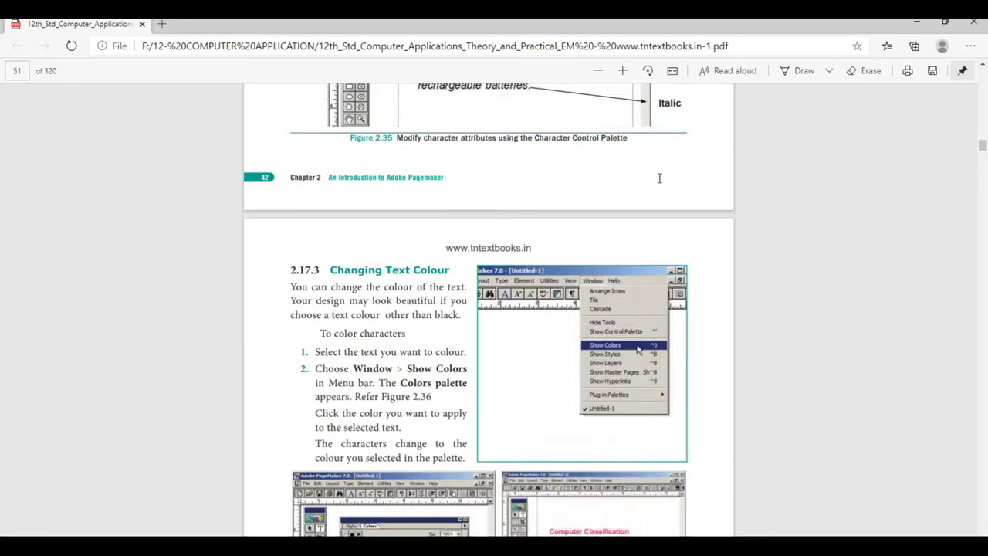
scroll(659, 178, "up", 10)
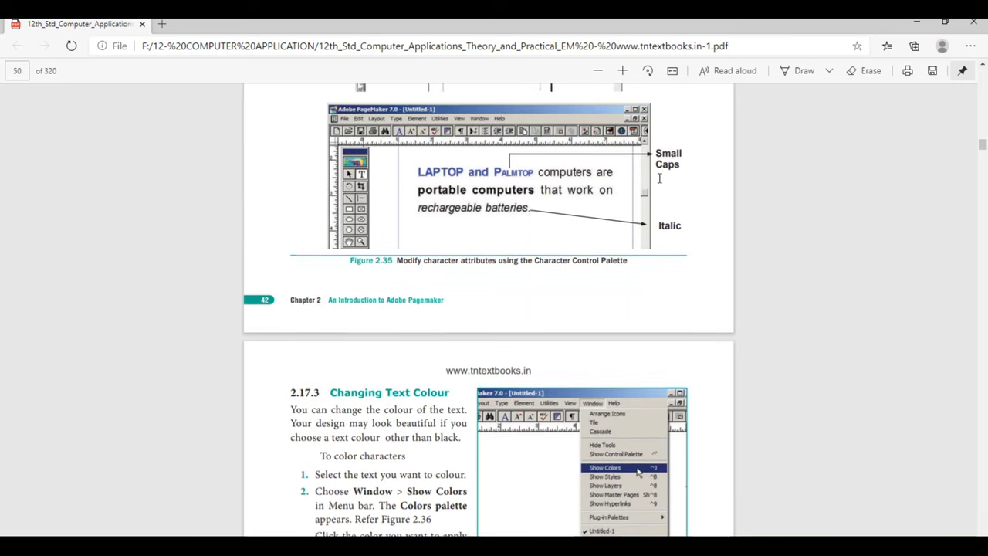
scroll(659, 177, "up", 1)
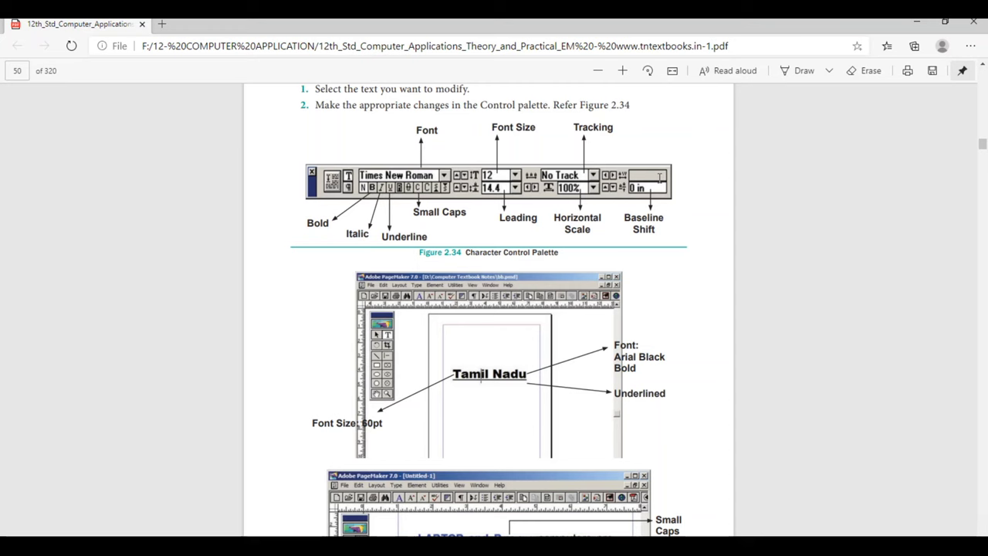
scroll(659, 178, "up", 4)
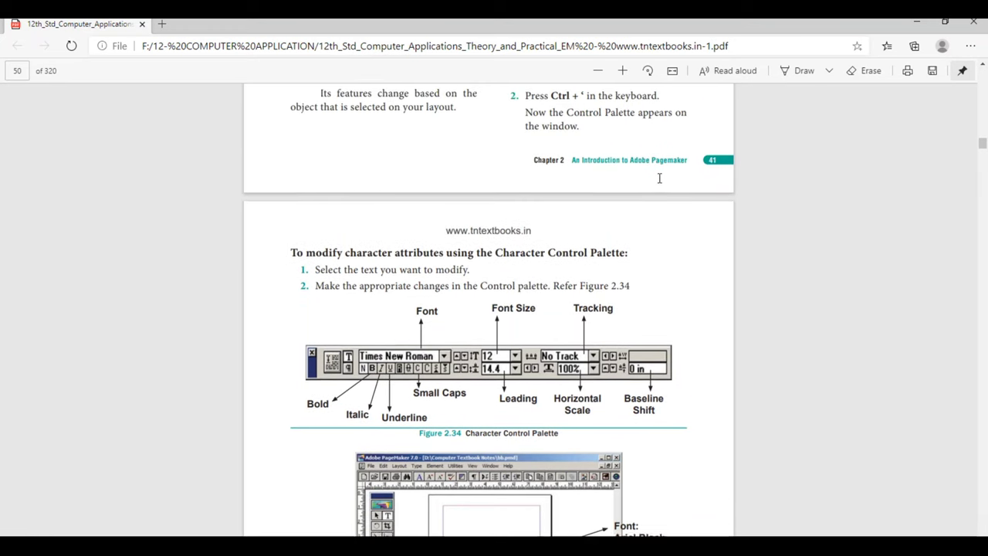
scroll(659, 178, "up", 8)
scroll(659, 178, "up", 6)
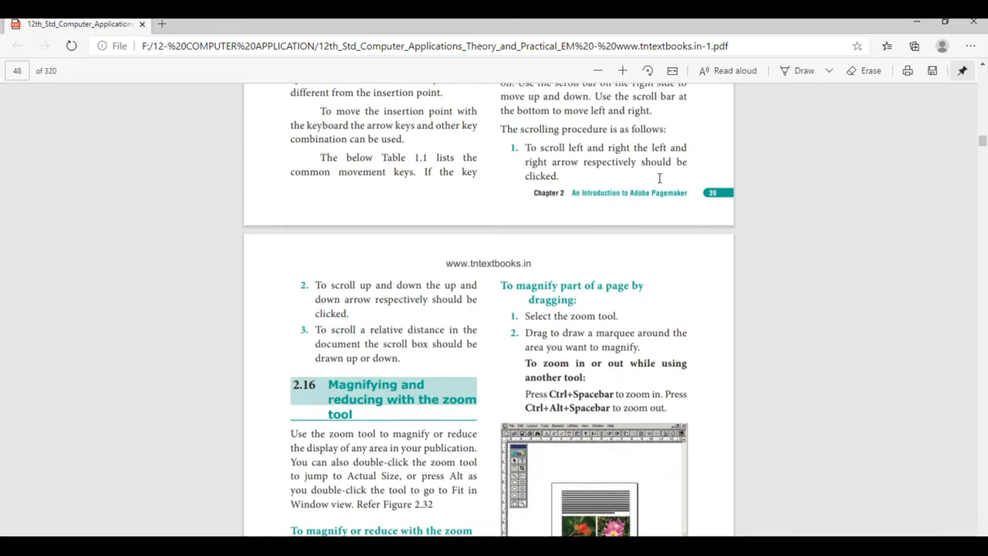
scroll(659, 177, "up", 10)
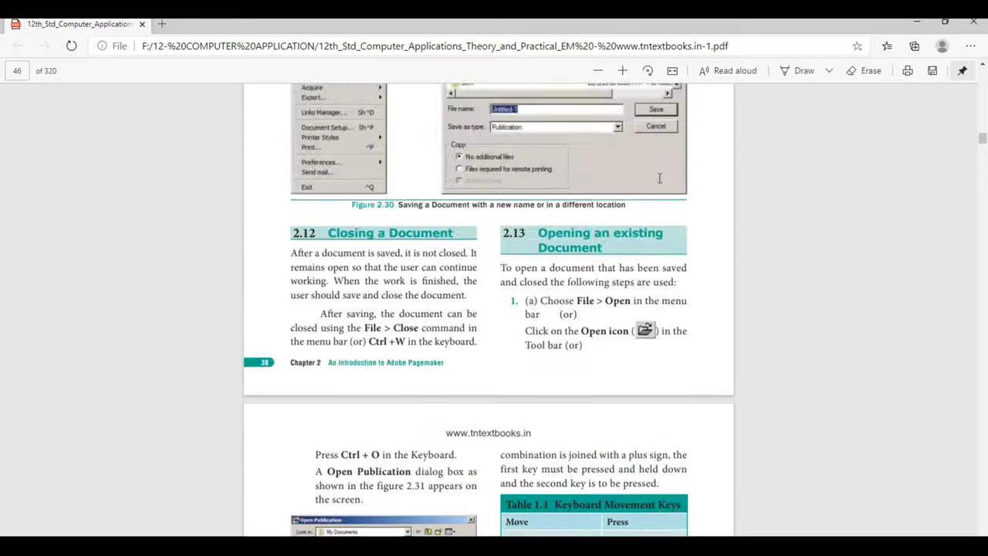
scroll(660, 178, "down", 15)
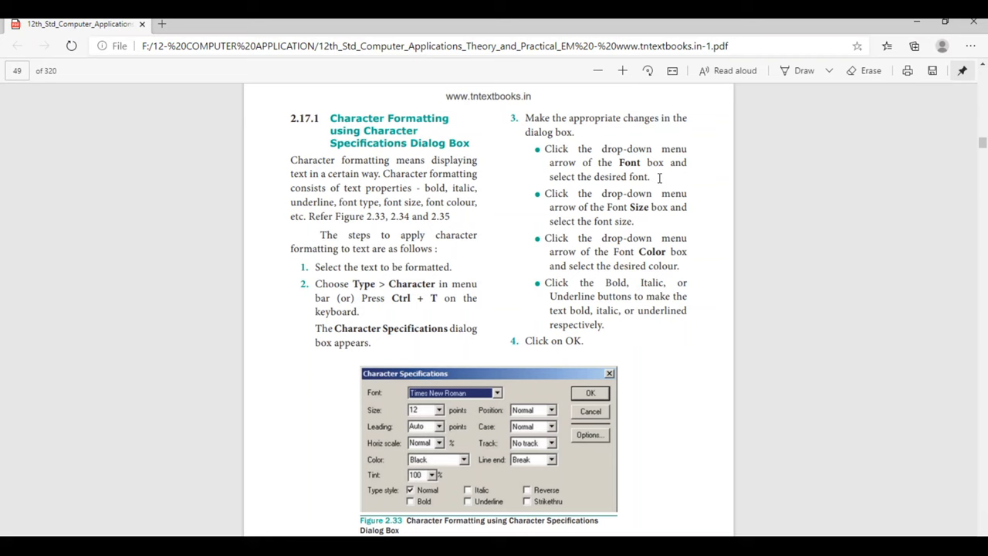
Step: Switch to the CA004 presentation in PowerPoint and display the Summary slide, slide 4
key("alt+Tab")
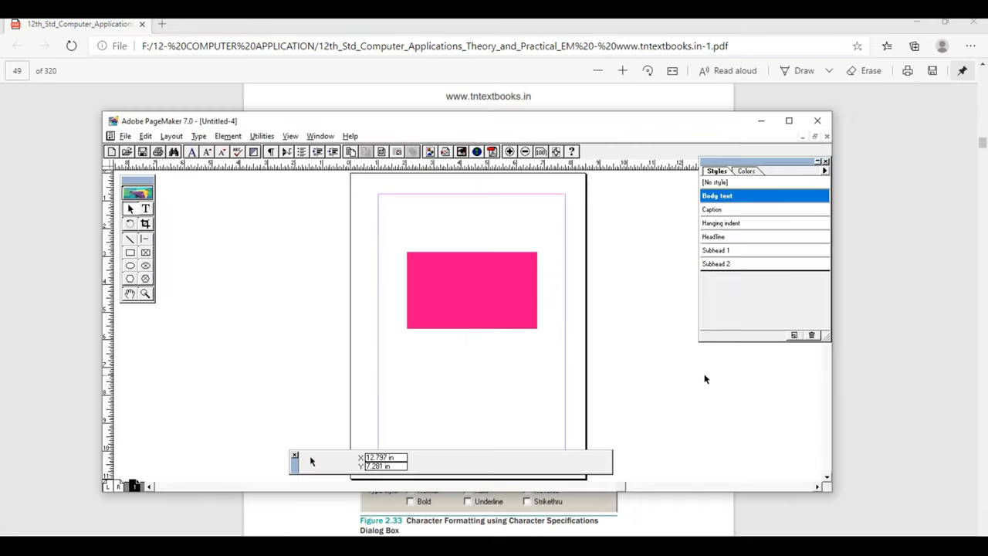
key("alt+Tab")
key("Tab")
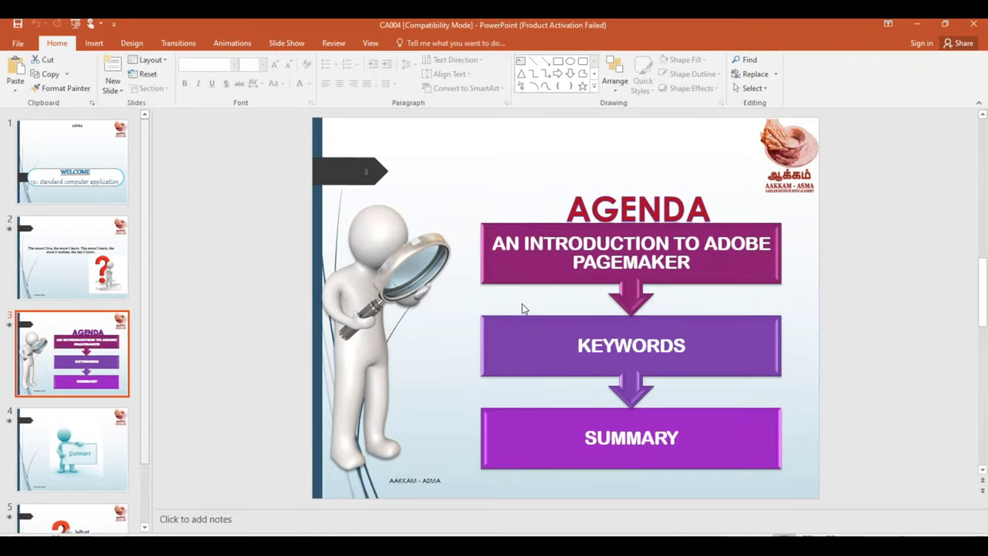
left_click(54, 446)
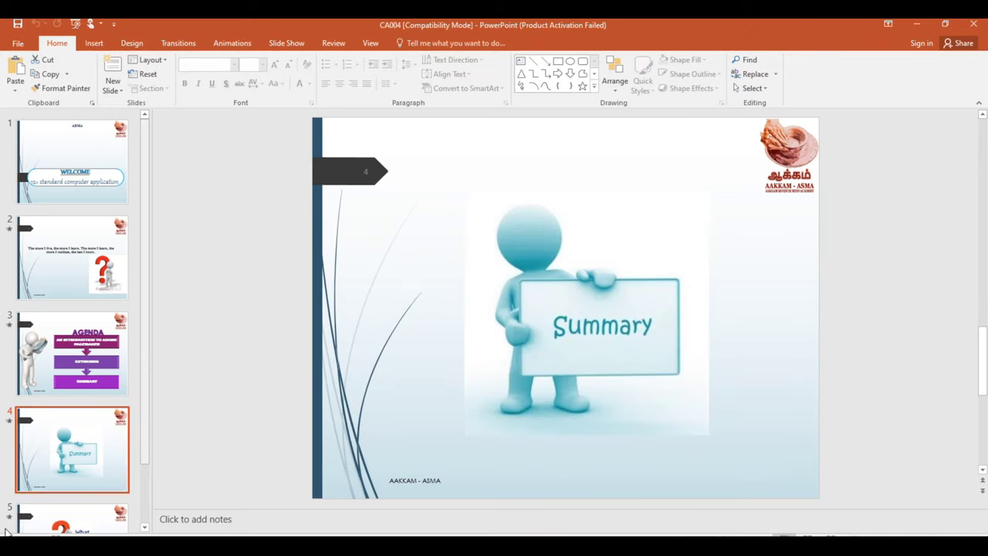
Step: Return to the textbook PDF and review backward past placing text in a frame to the threaded text blocks on PDF page 41
key("alt+Tab")
key("alt+Tab")
key("alt+Tab")
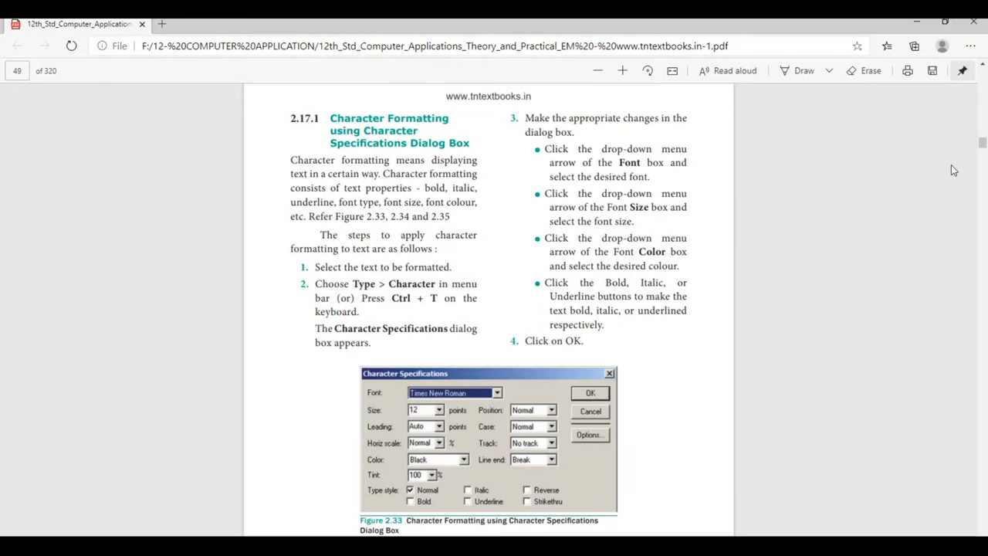
scroll(949, 170, "up", 20)
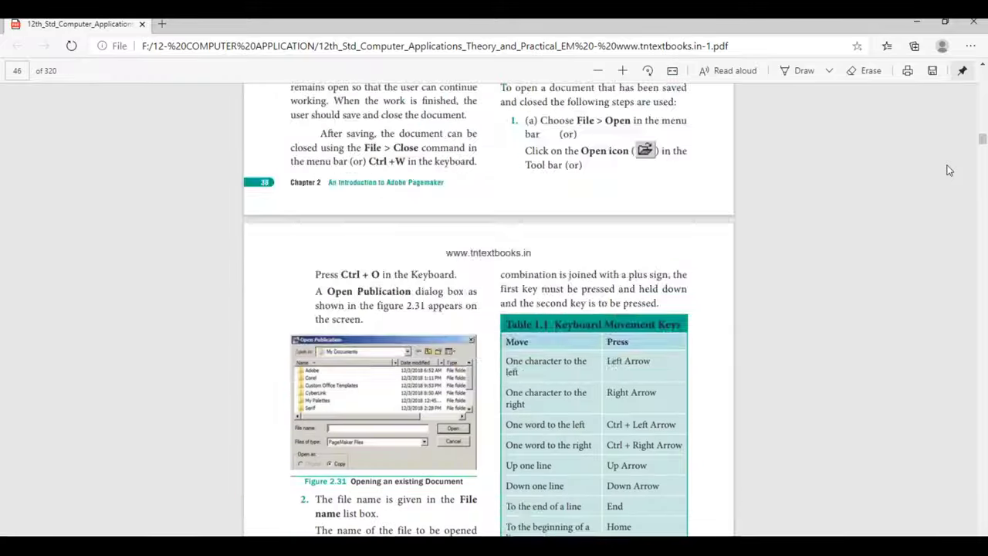
scroll(950, 170, "up", 20)
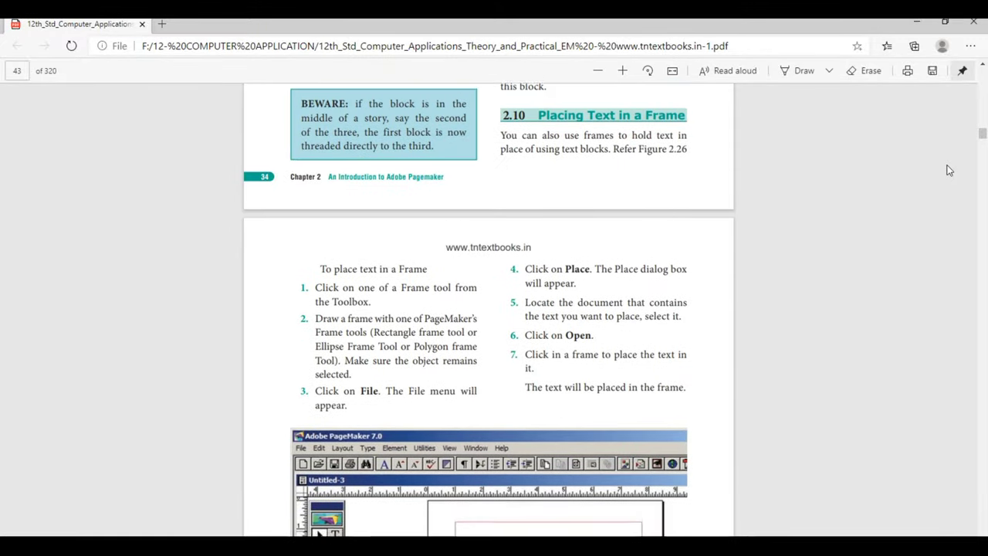
scroll(949, 170, "up", 5)
Step: Switch back to PageMaker and bring the color list back in place of the paragraph styles
key("alt+Tab")
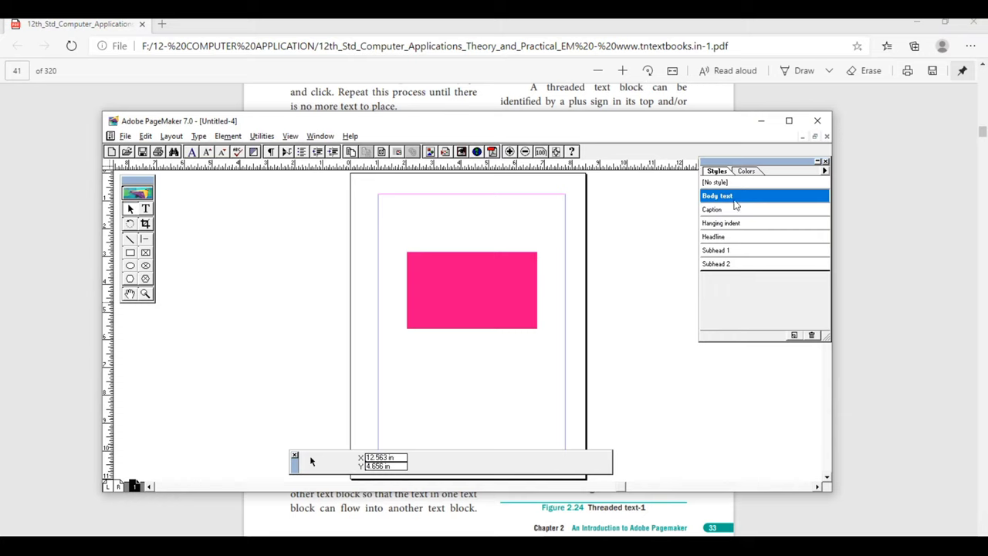
left_click(747, 172)
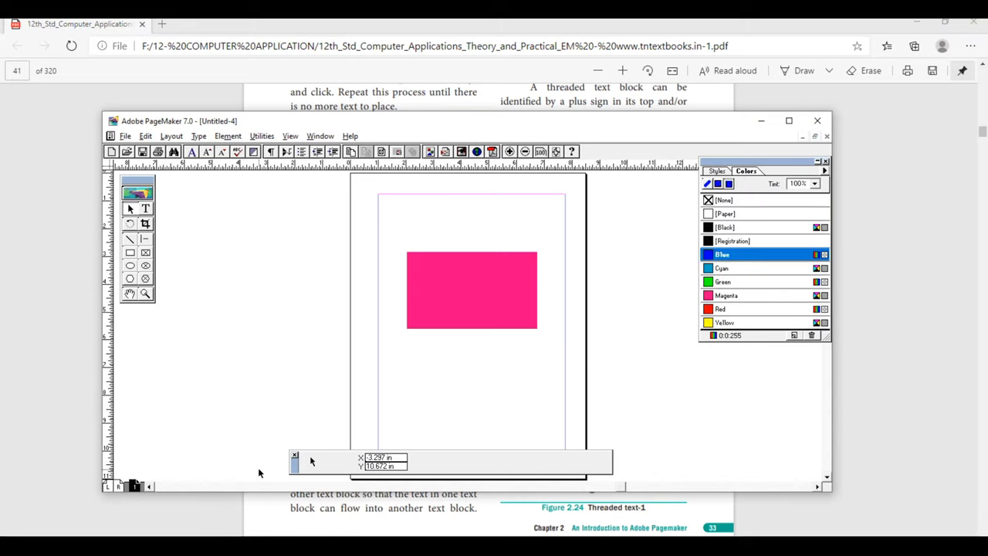
left_click_drag(392, 209, 556, 249)
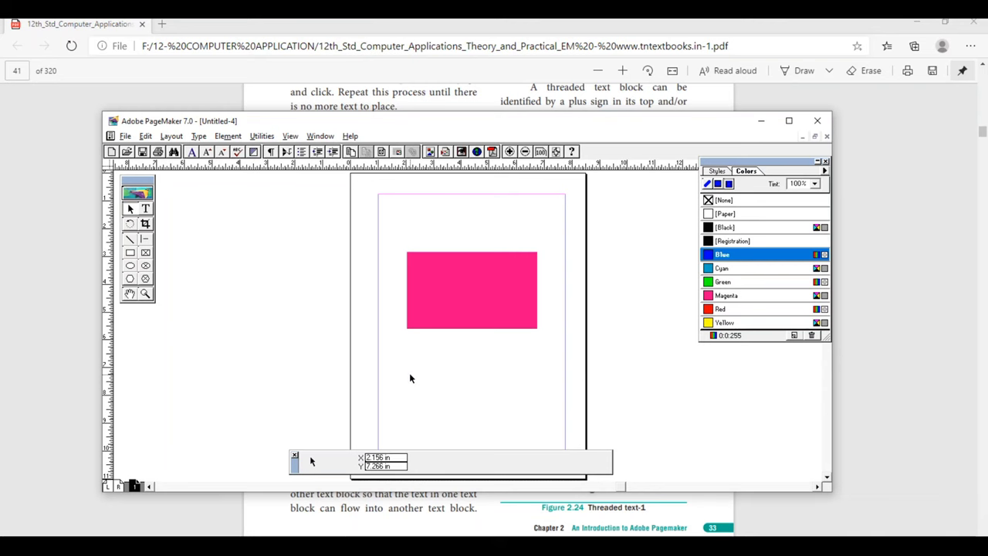
Step: Switch to the CA004 presentation in PowerPoint and look over the slide thumbnails around the Summary slide
key("alt+Tab")
key("alt+Tab")
key("alt+Tab")
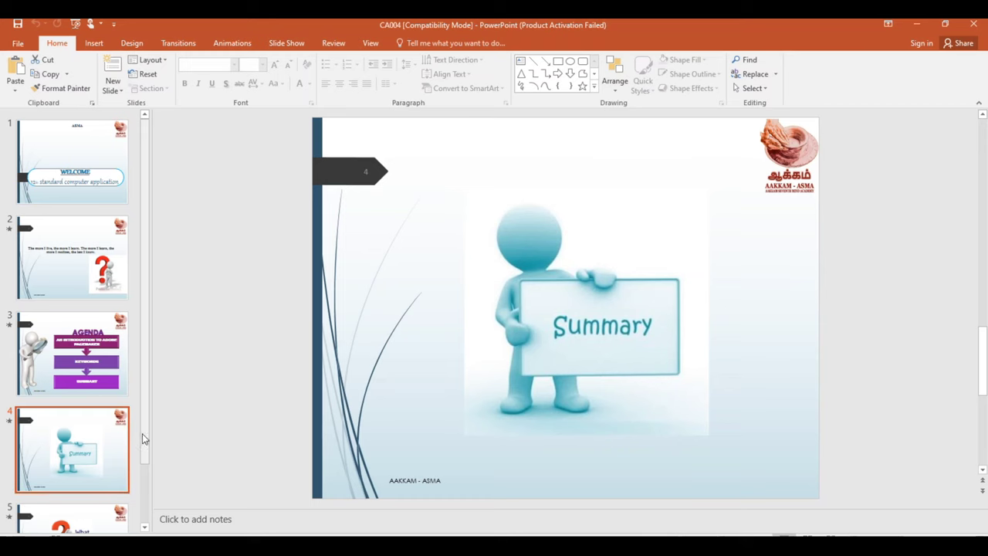
scroll(144, 483, "down", 2)
scroll(144, 509, "up", 2)
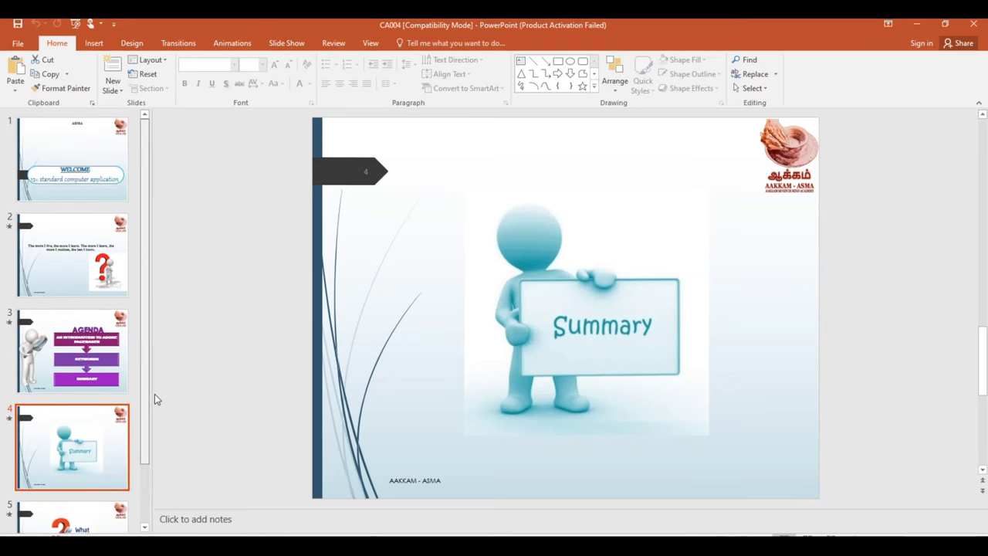
Step: Return to the textbook PDF and skim forward from threaded text blocks through master pages and the evaluation questions to the start of Chapter 3
key("alt+Tab")
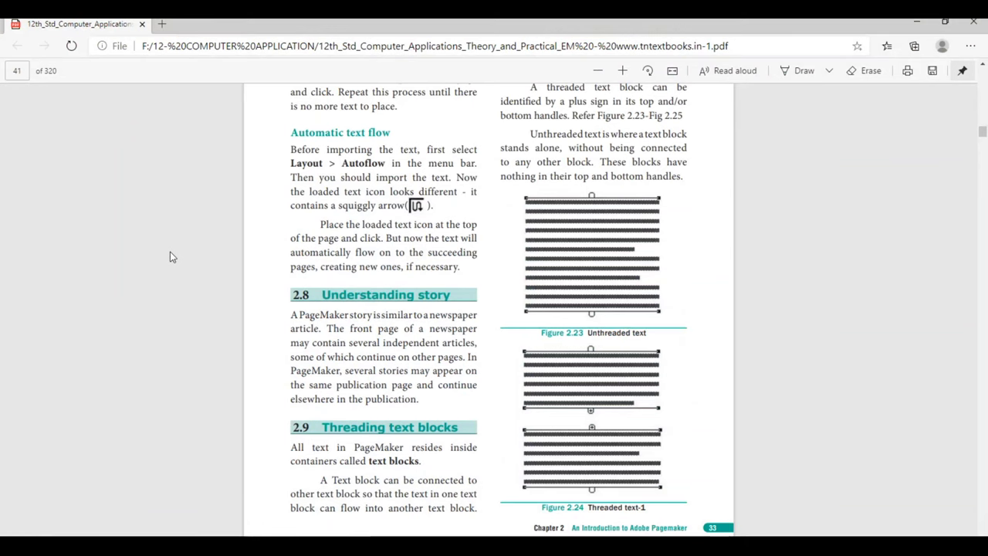
scroll(682, 372, "down", 15)
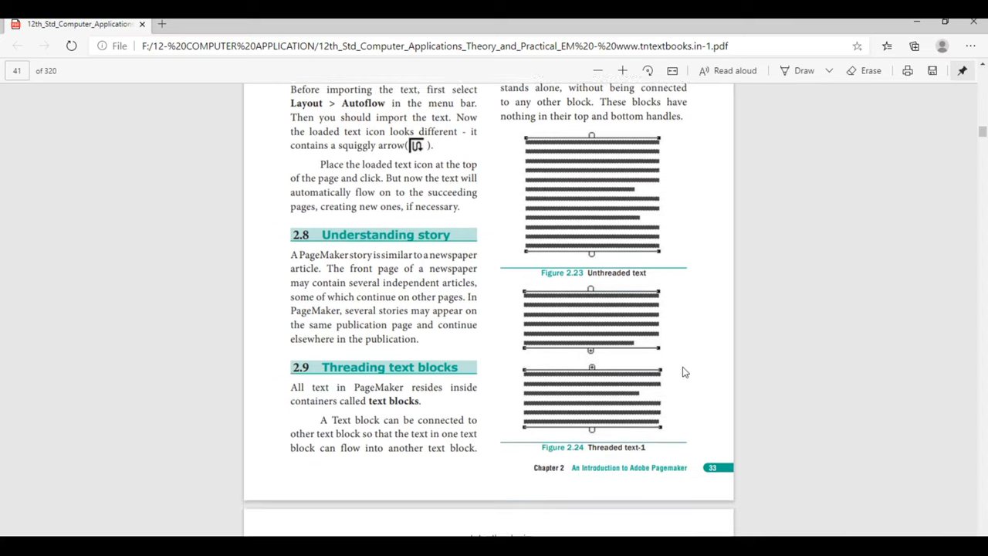
scroll(683, 368, "down", 20)
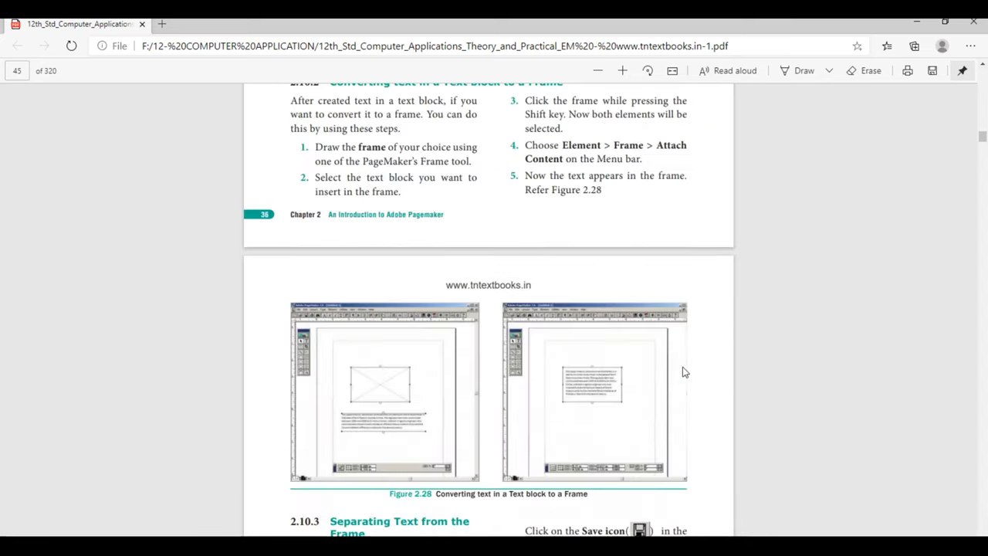
scroll(683, 372, "down", 20)
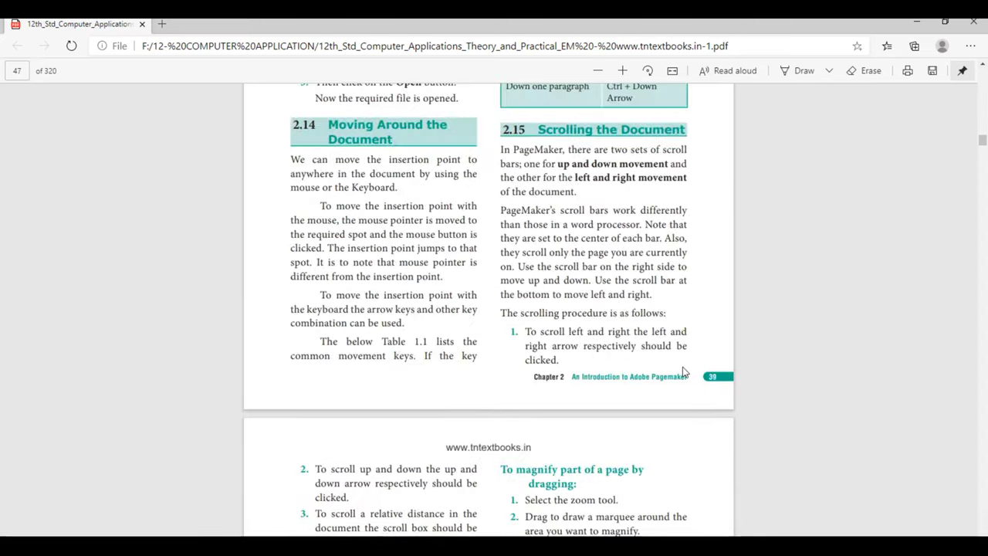
scroll(685, 372, "down", 20)
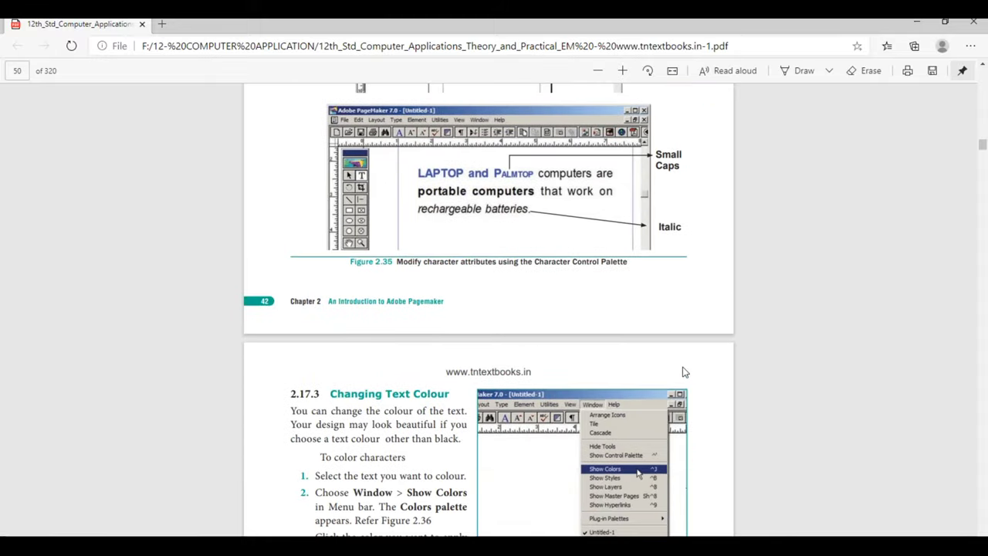
scroll(685, 372, "down", 20)
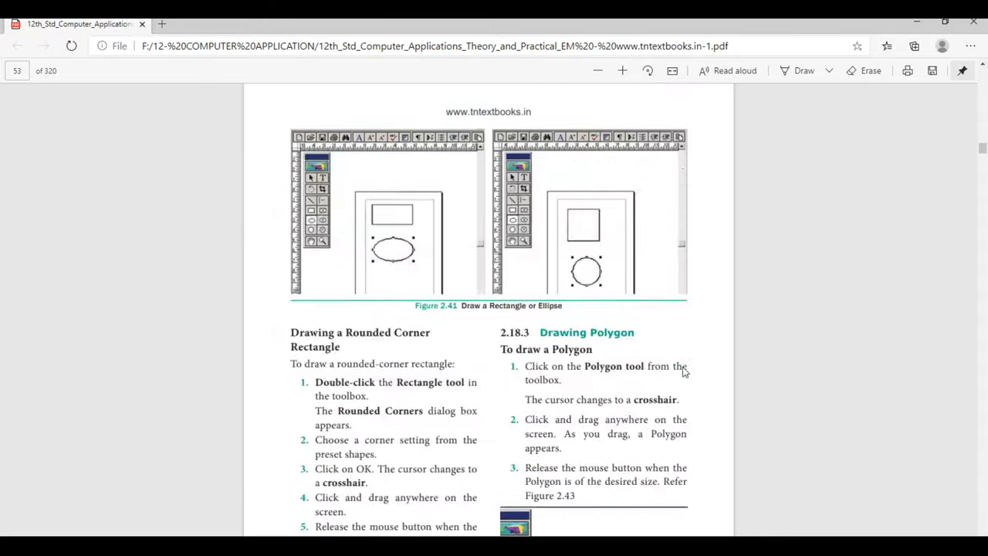
scroll(682, 372, "down", 20)
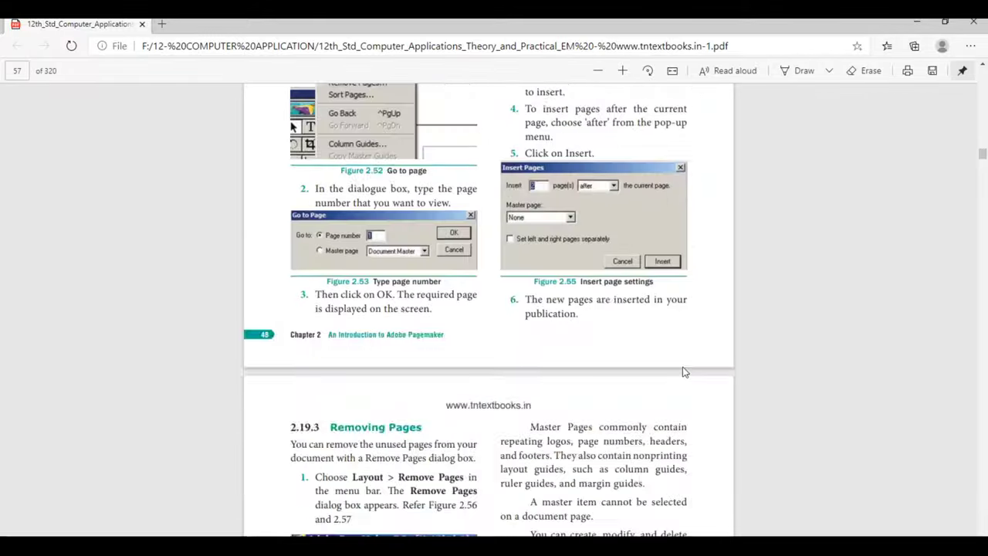
scroll(683, 372, "down", 20)
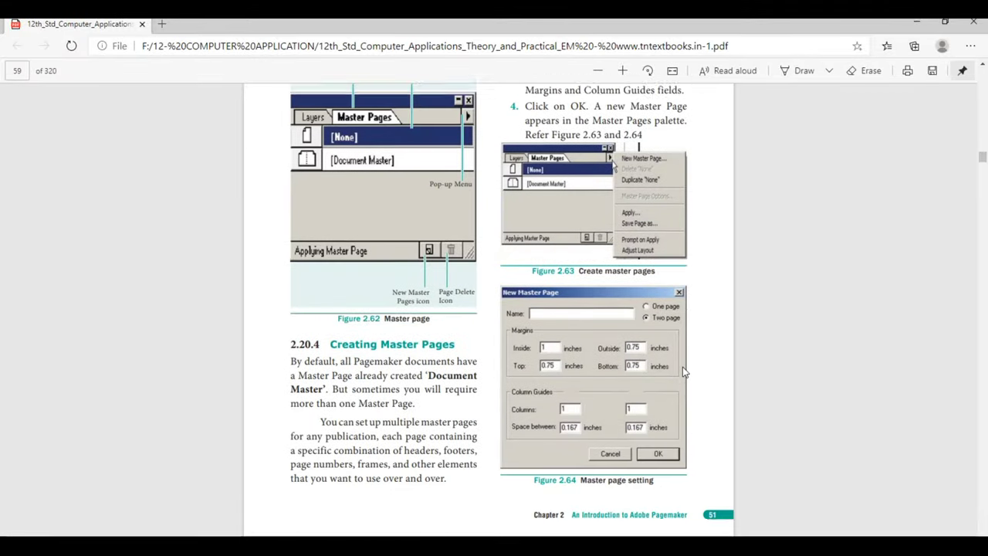
scroll(684, 372, "down", 15)
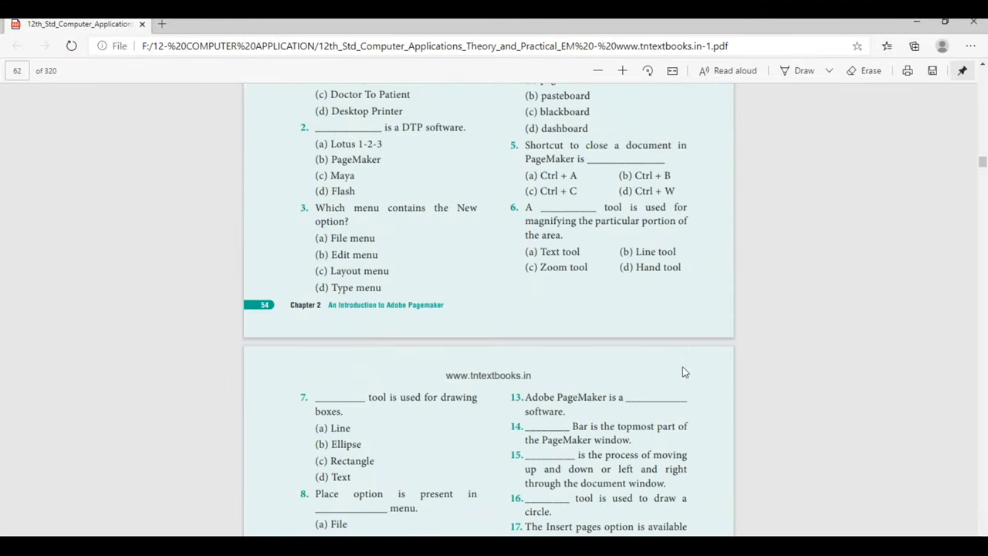
scroll(684, 372, "down", 20)
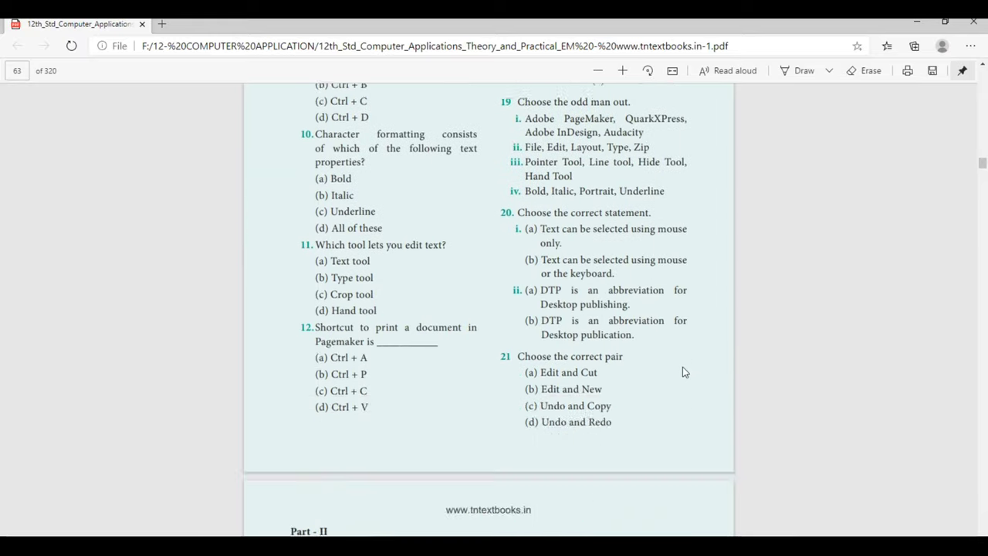
scroll(683, 367, "down", 3)
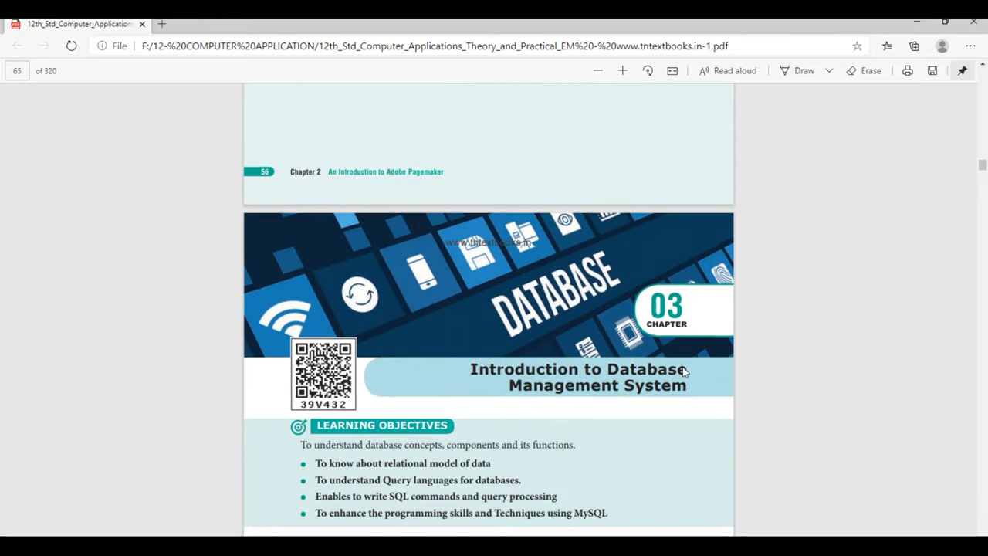